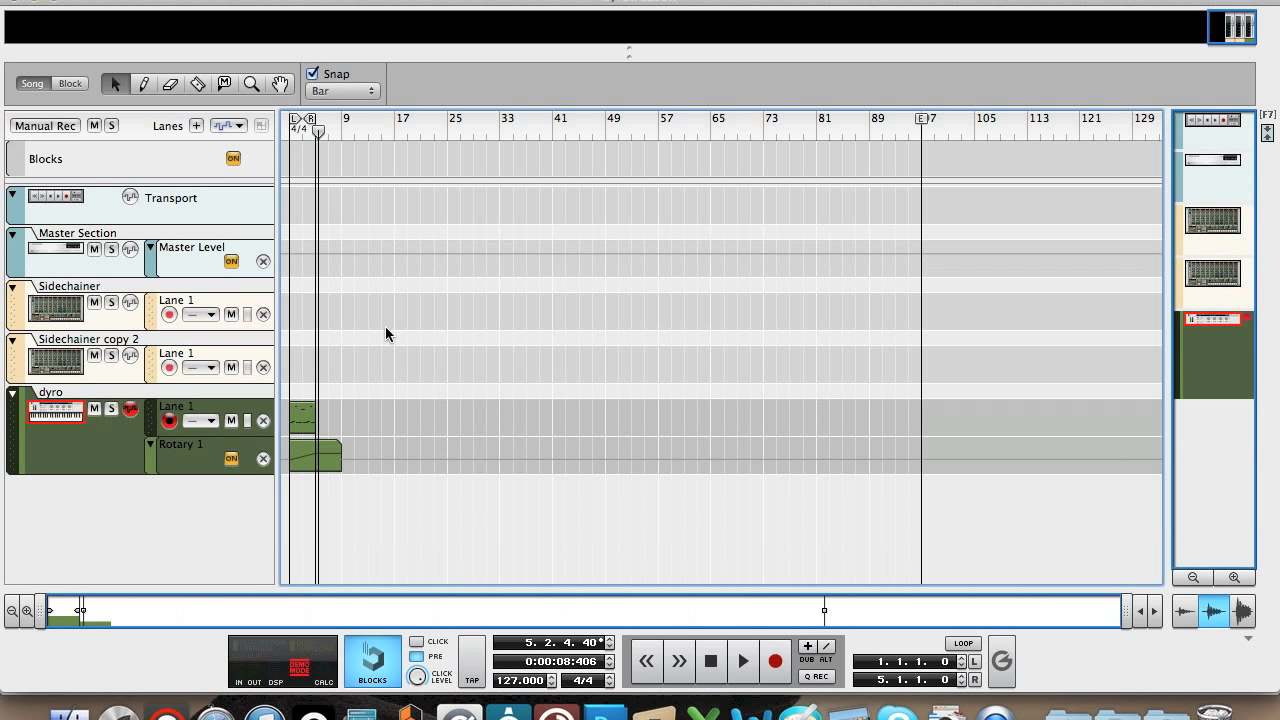
Show the device rack and create a new Combinator below the dyro device.
{"action": "key", "text": "F6"}
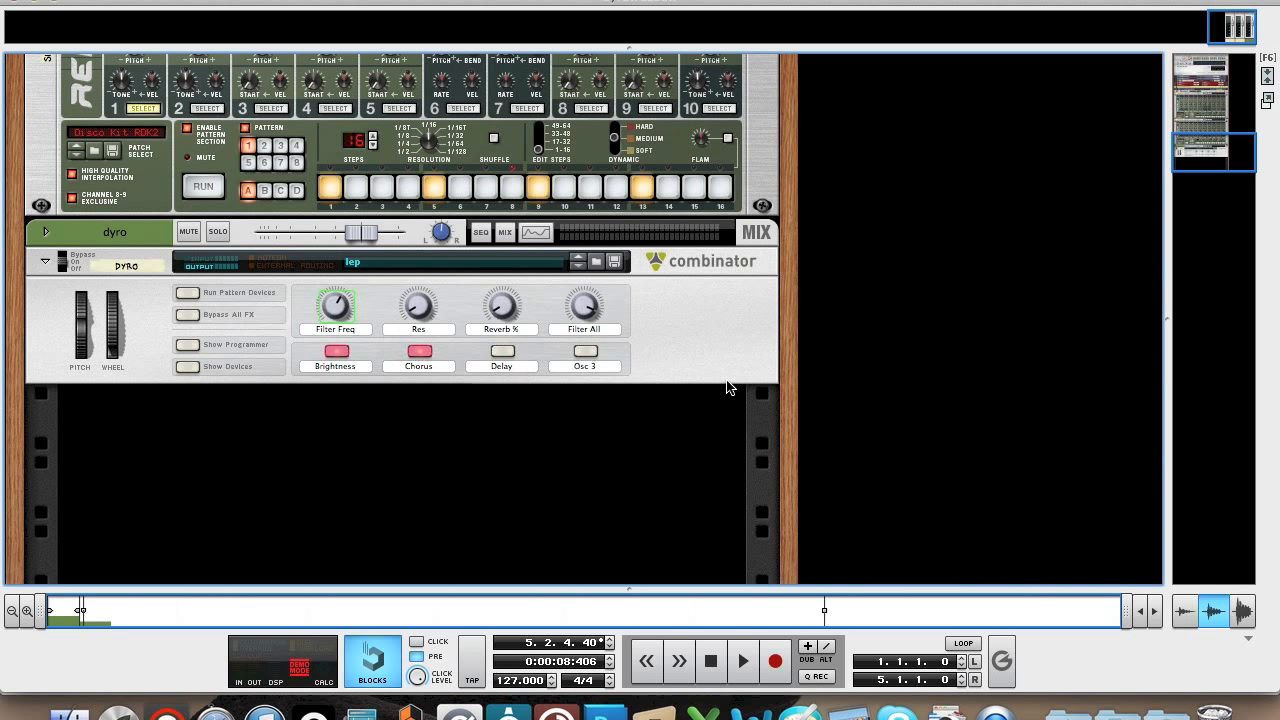
{"action": "right_click", "coordinate": [606, 463]}
{"action": "mouse_move", "coordinate": [673, 635]}
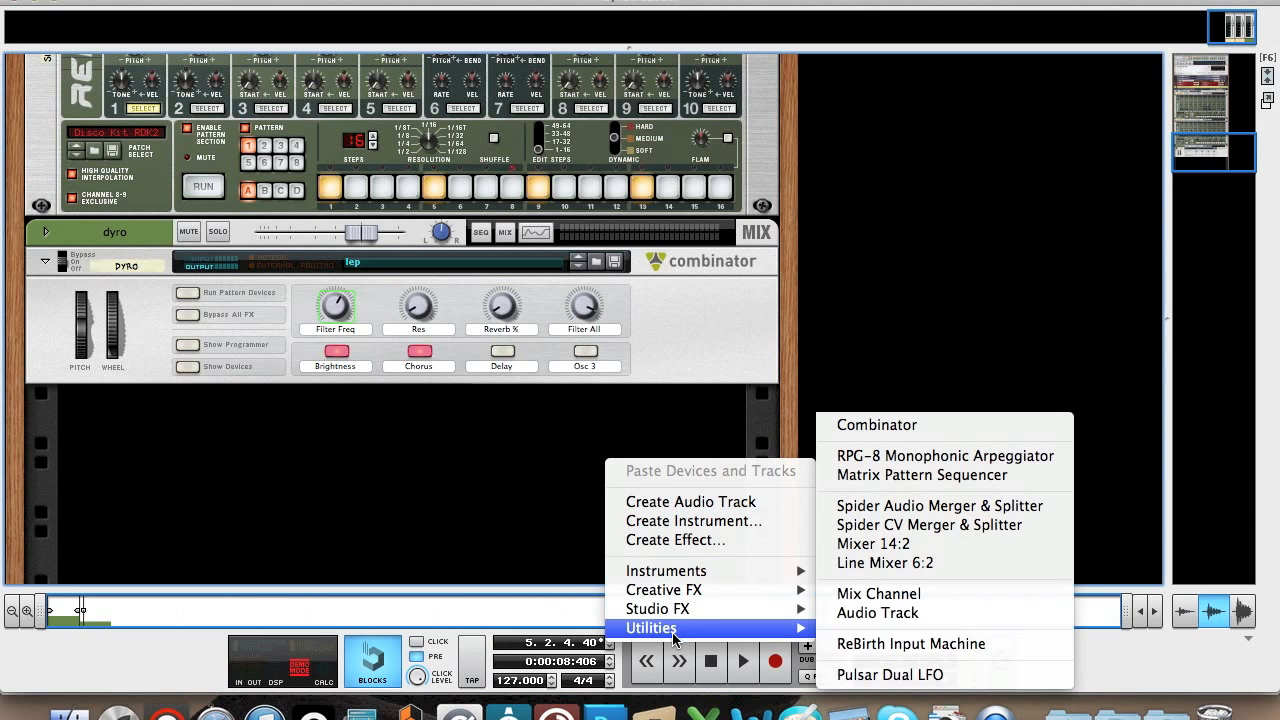
{"action": "left_click", "coordinate": [888, 428]}
Add a Thor Polysonic Synthesizer inside the new Combinator and show its programmer.
{"action": "right_click", "coordinate": [370, 575]}
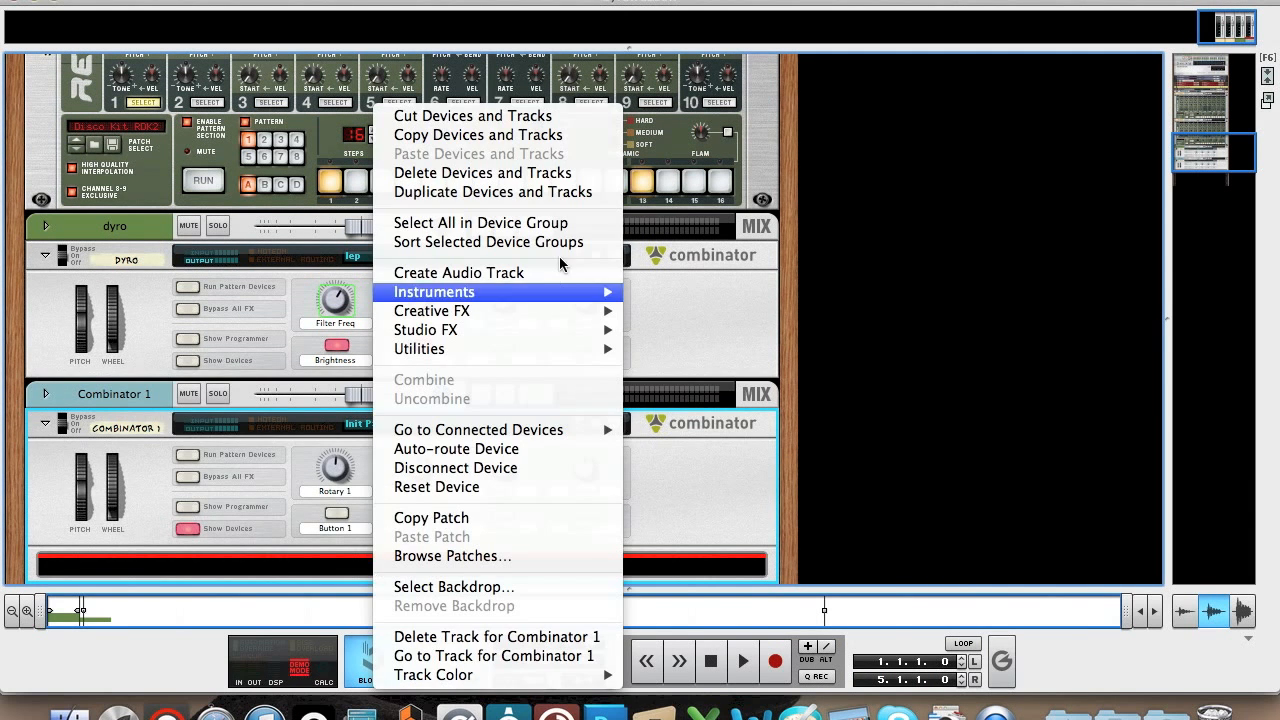
{"action": "mouse_move", "coordinate": [505, 298]}
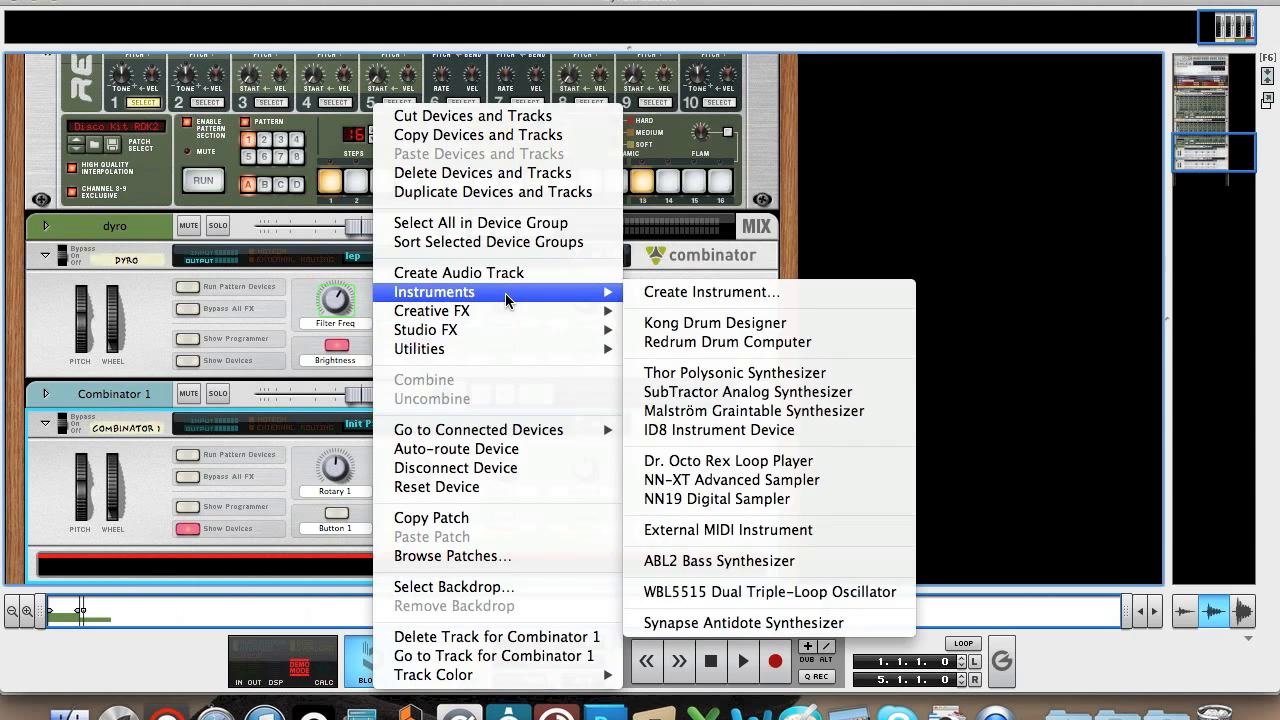
{"action": "left_click", "coordinate": [737, 372]}
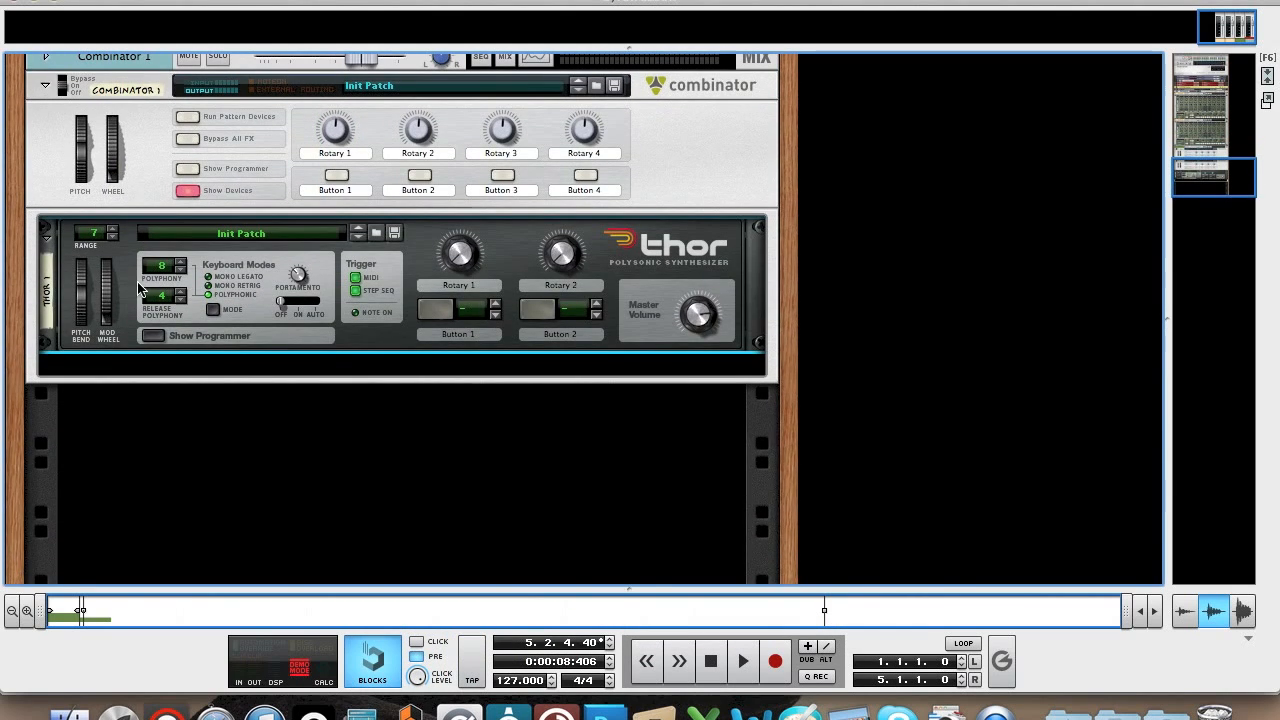
{"action": "left_click", "coordinate": [165, 338]}
{"action": "scroll", "coordinate": [386, 138], "scroll_direction": "up", "scroll_amount": 1}
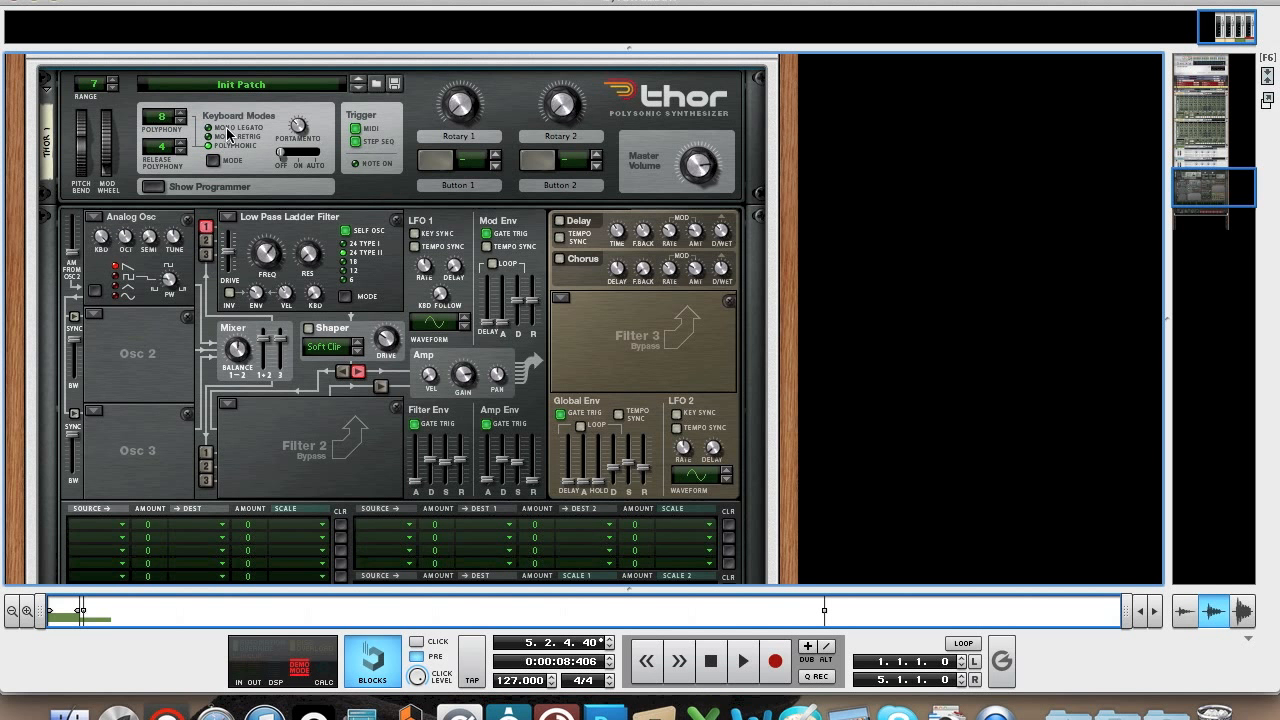
Set Thor's keyboard mode to Mono Retrig, turn portamento on and fine-adjust the portamento time.
{"action": "left_click", "coordinate": [234, 136]}
{"action": "left_click", "coordinate": [296, 153]}
{"action": "left_click_drag", "start_coordinate": [296, 126], "coordinate": [296, 127]}
Load an Analog Osc into the Osc 2 slot, and adjust oscillator 1's pulse width, octave and fine tuning.
{"action": "left_click", "coordinate": [92, 318]}
{"action": "left_click", "coordinate": [137, 202]}
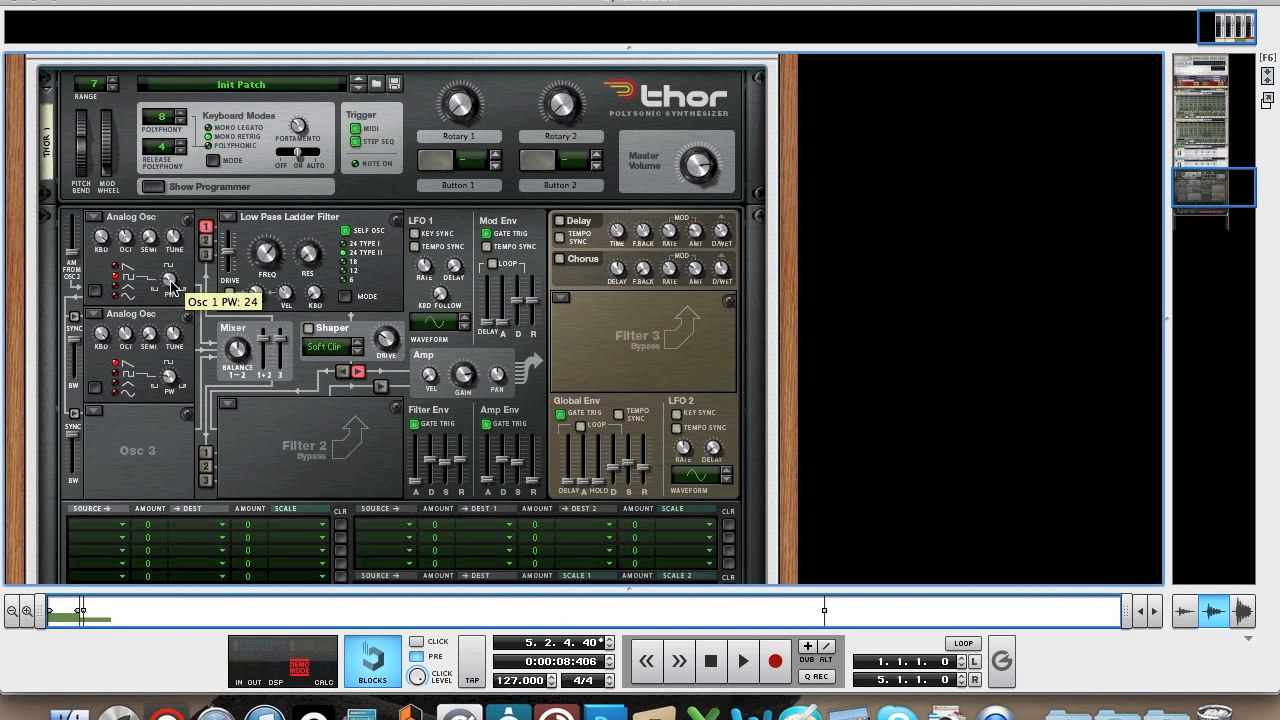
{"action": "left_click_drag", "start_coordinate": [171, 286], "coordinate": [165, 203]}
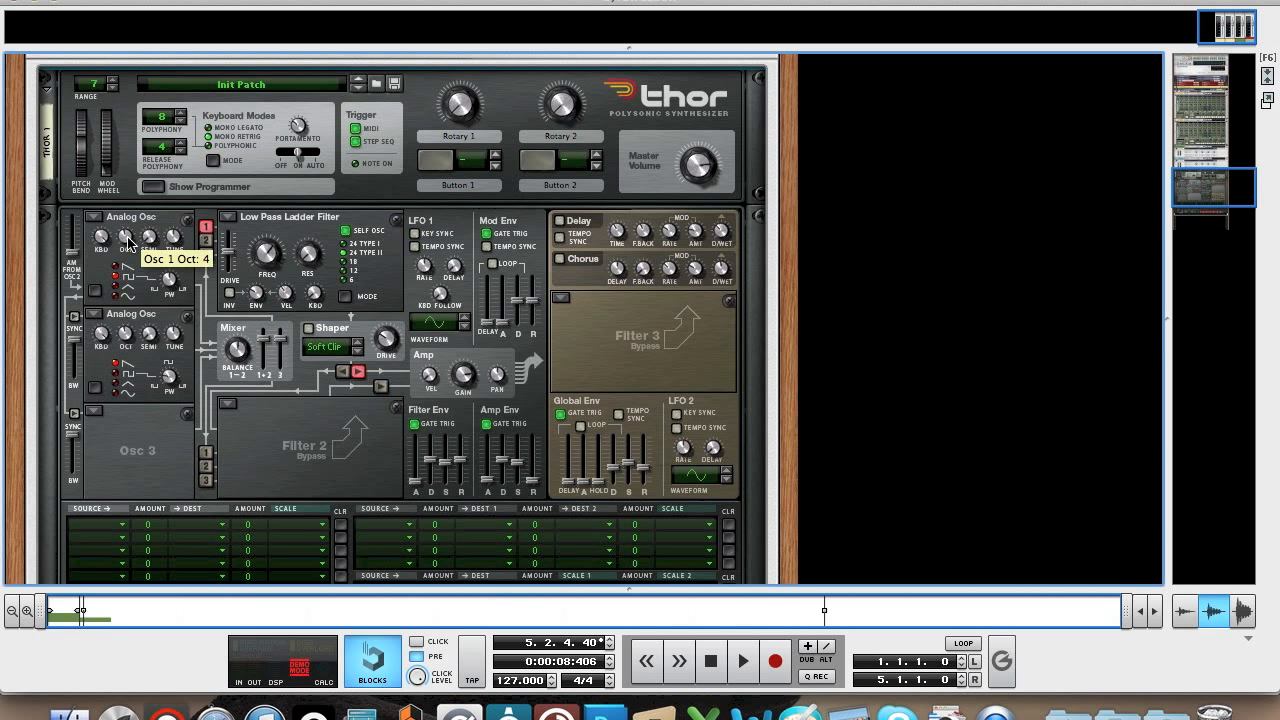
{"action": "left_click_drag", "start_coordinate": [127, 240], "coordinate": [128, 248]}
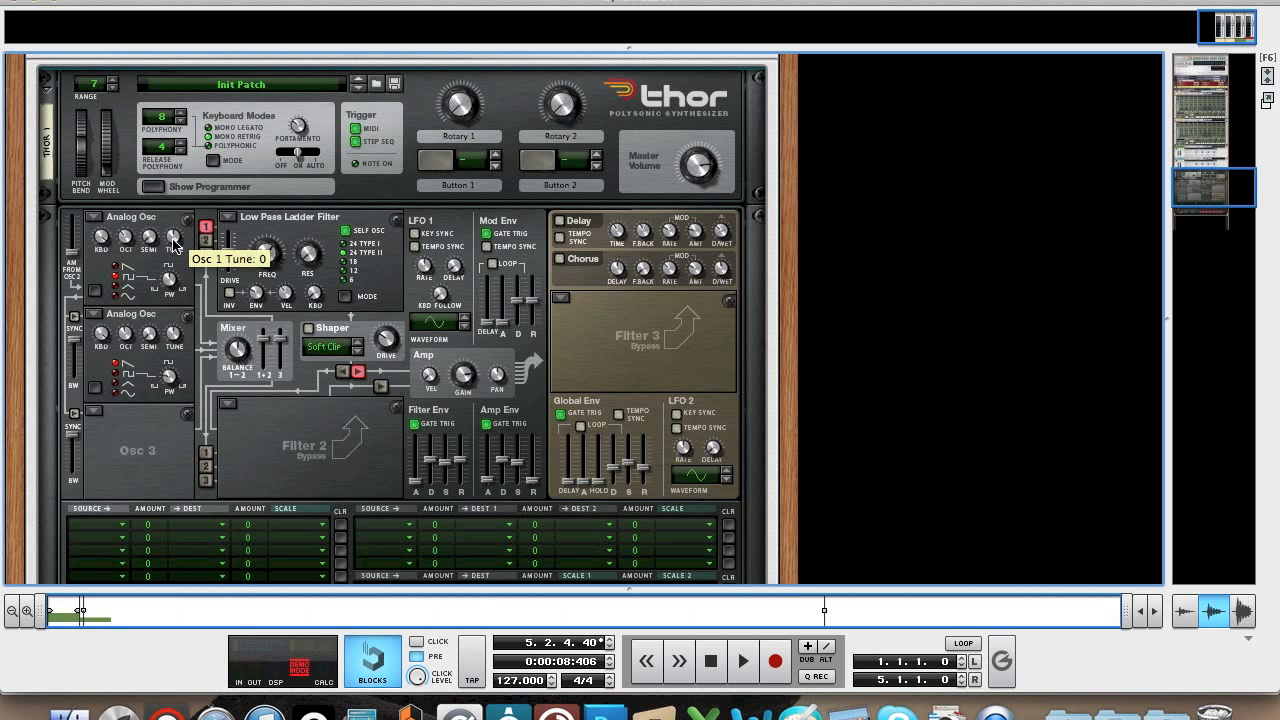
{"action": "left_click_drag", "start_coordinate": [175, 243], "coordinate": [170, 229]}
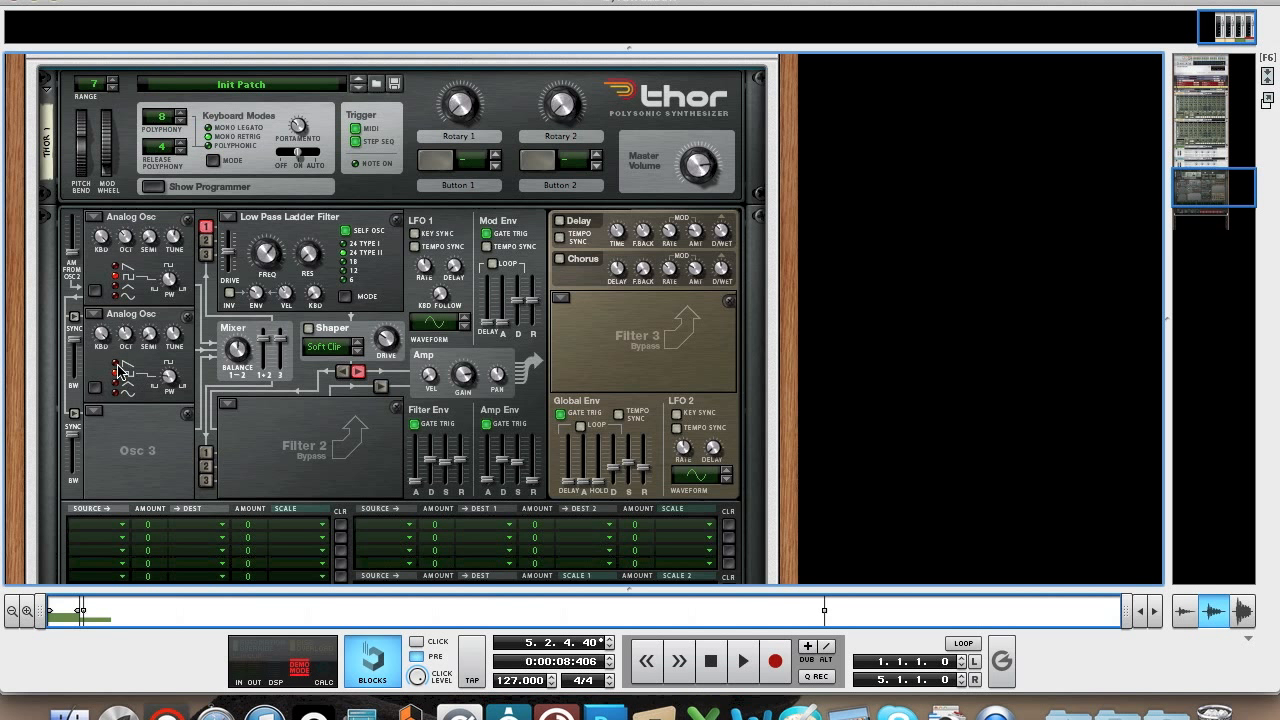
Give oscillator 2 the pulse waveform, adjust its pulse width and octave, and set its fine tuning to -3.
{"action": "scroll", "coordinate": [172, 385], "scroll_direction": "up", "scroll_amount": 2}
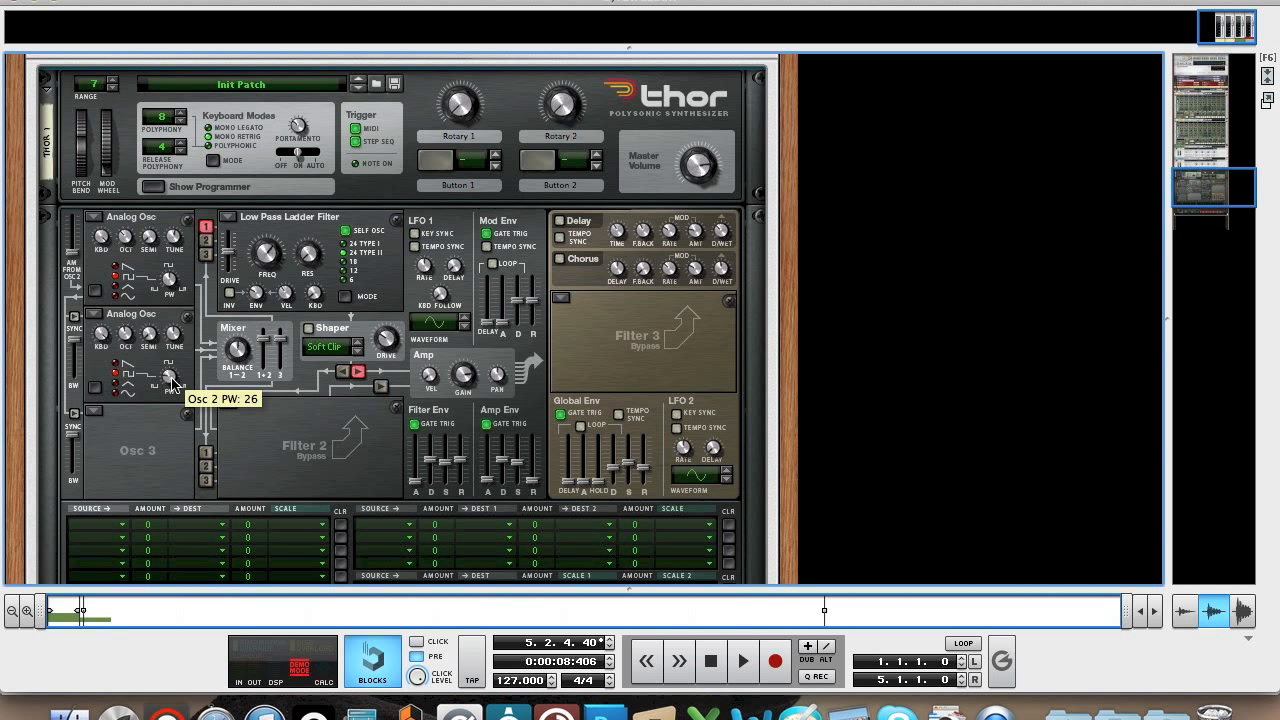
{"action": "left_click_drag", "start_coordinate": [172, 381], "coordinate": [167, 350]}
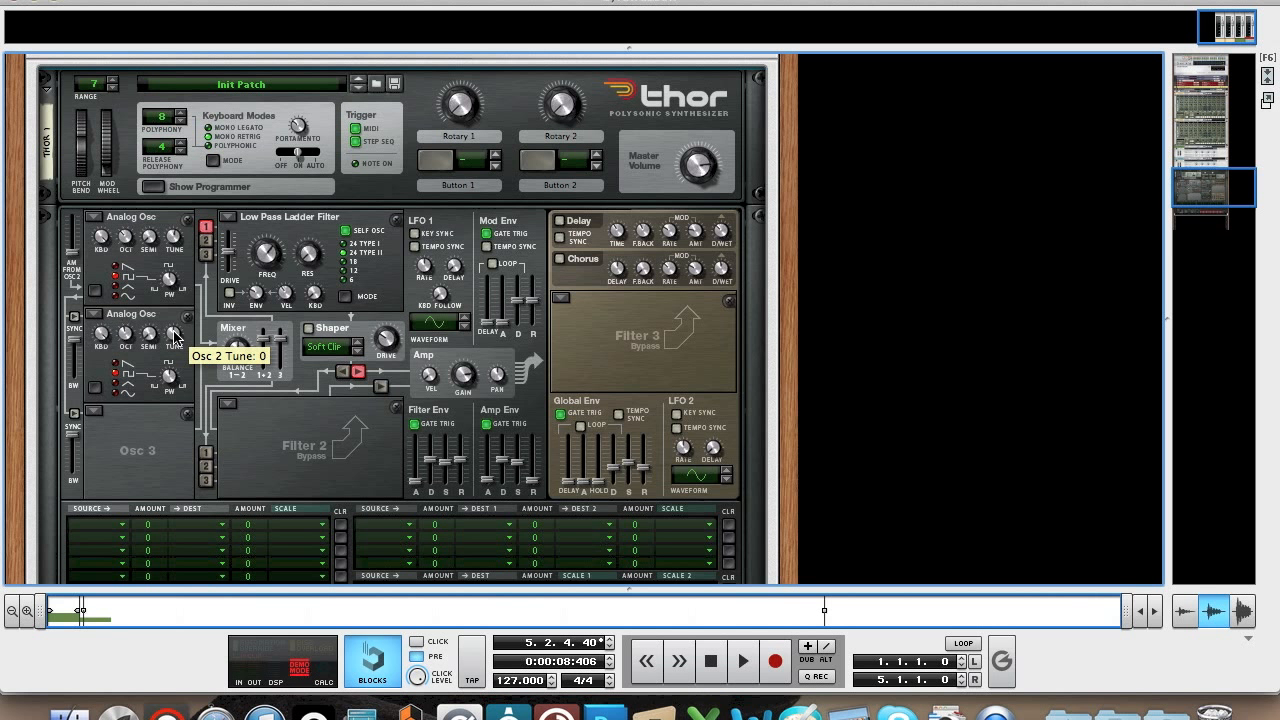
{"action": "left_click_drag", "start_coordinate": [174, 338], "coordinate": [176, 342]}
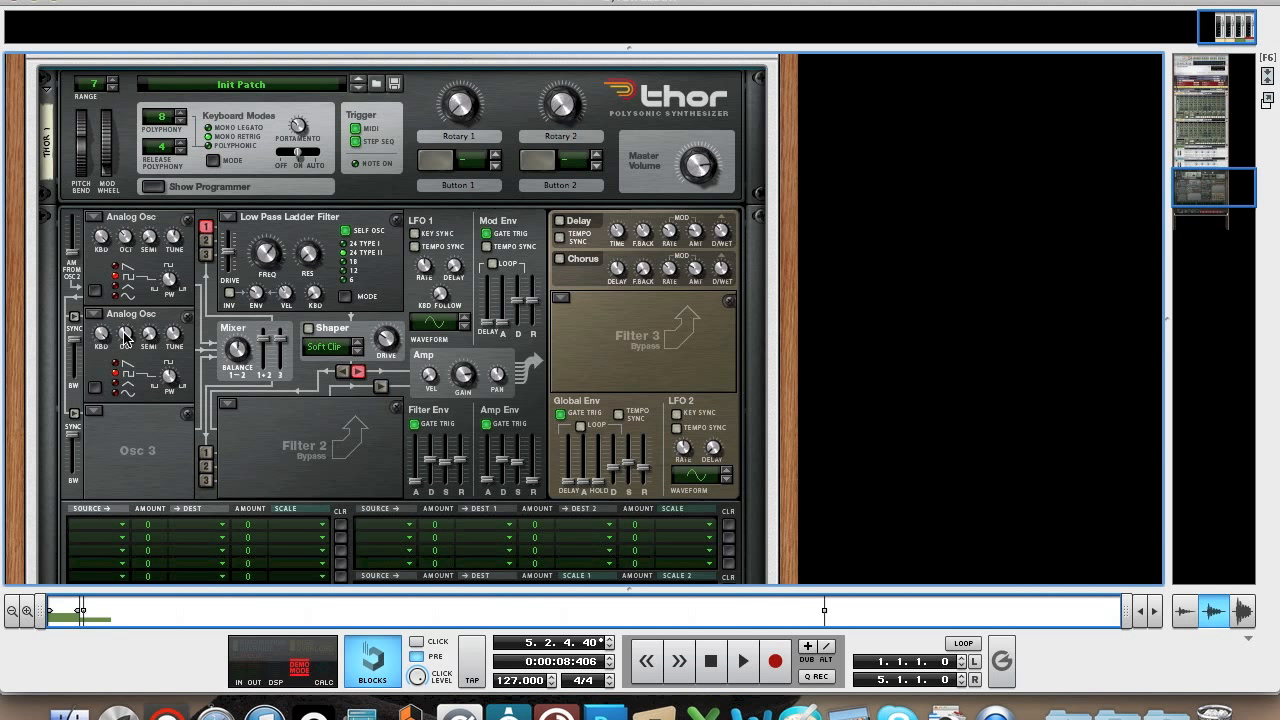
{"action": "left_click_drag", "start_coordinate": [121, 330], "coordinate": [121, 327]}
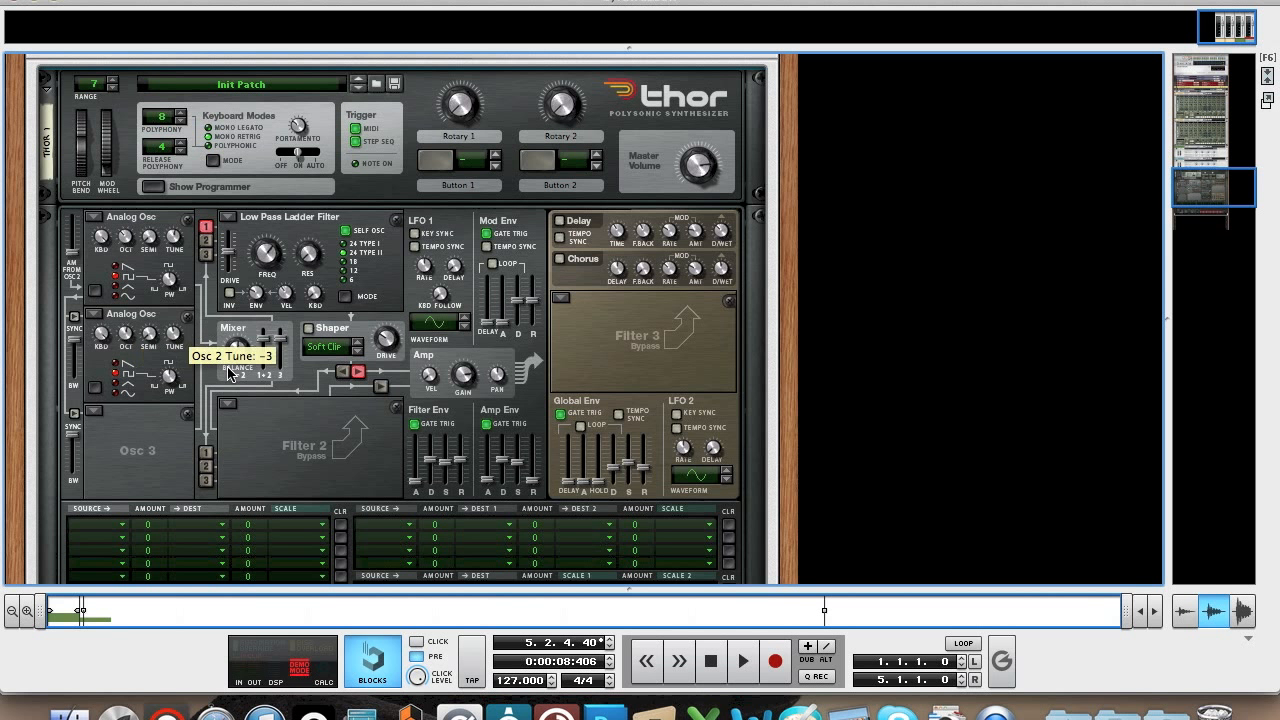
Route oscillator 2 into the Low Pass Ladder Filter and adjust the mixer balance between oscillators 1 and 2.
{"action": "left_click", "coordinate": [205, 240]}
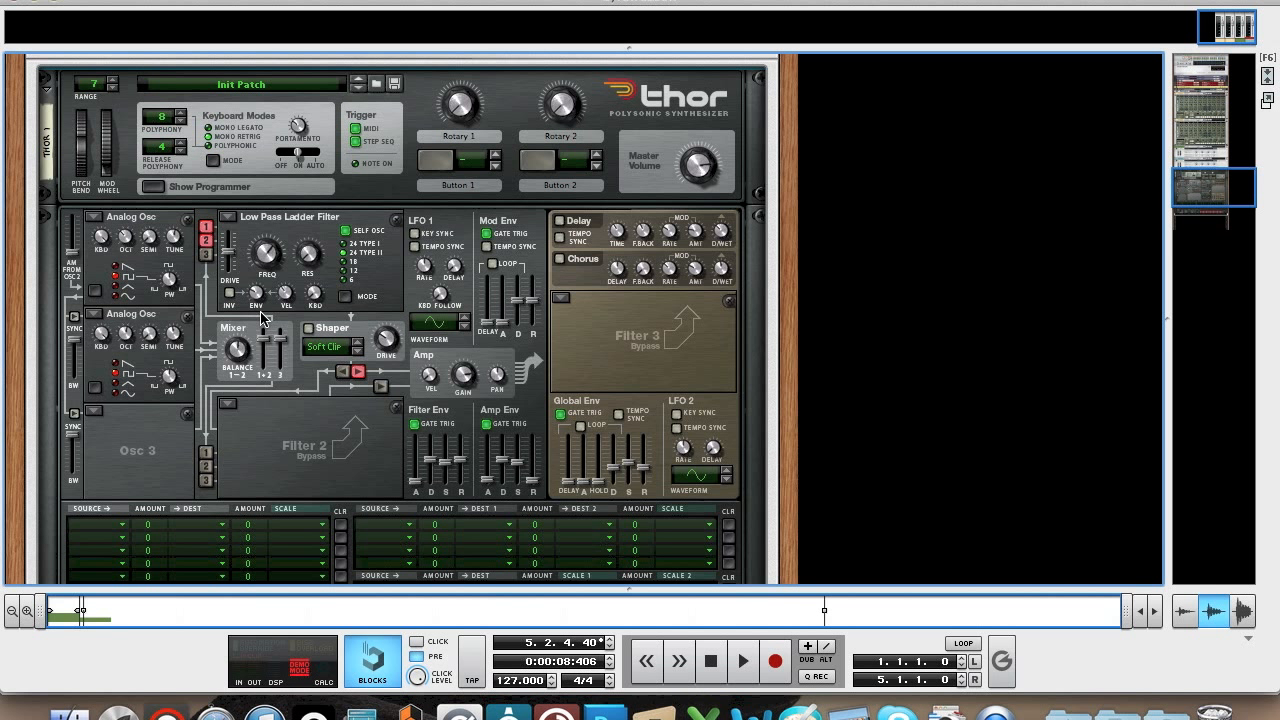
{"action": "mouse_move", "coordinate": [237, 352]}
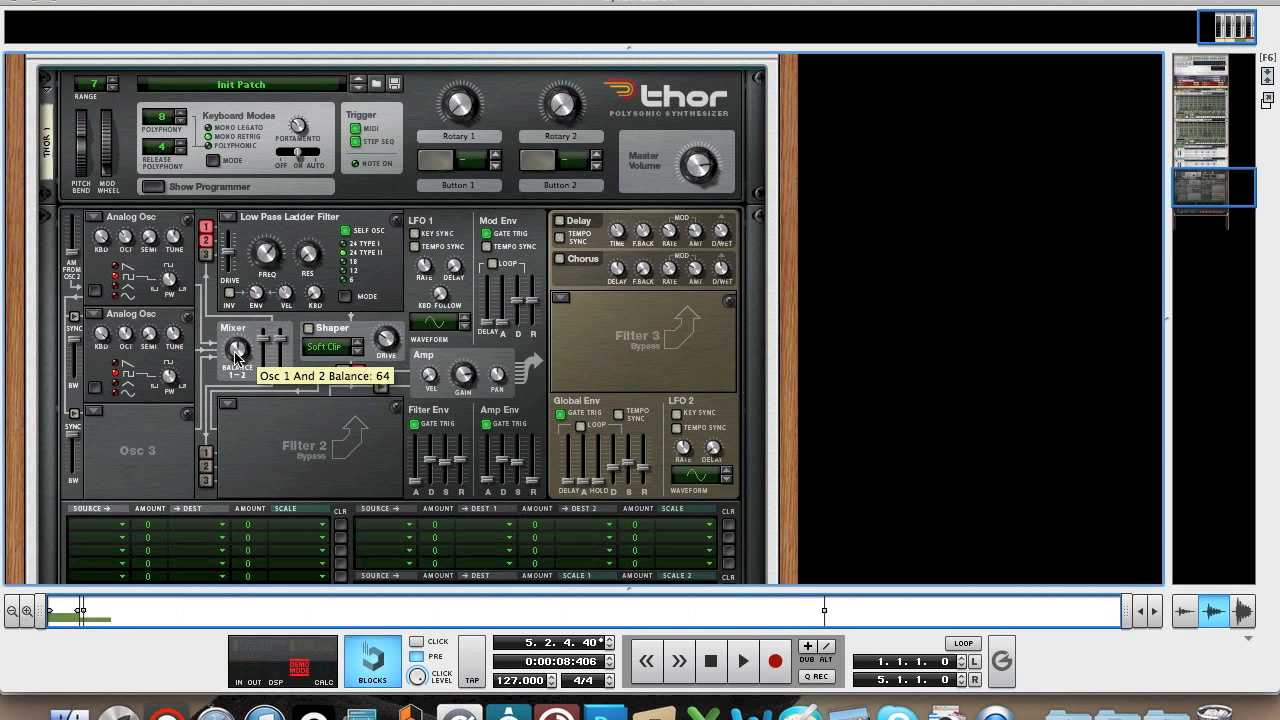
{"action": "left_click_drag", "start_coordinate": [237, 352], "coordinate": [237, 393]}
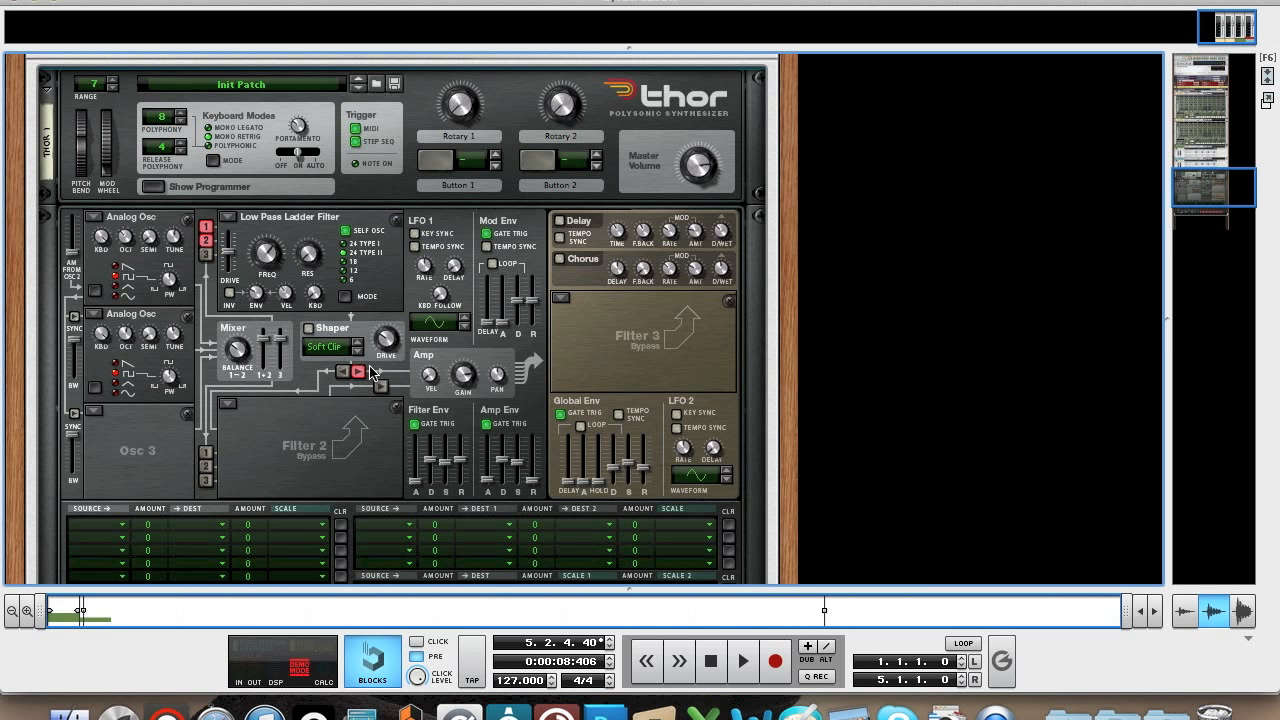
Turn on the Soft Clip Shaper and adjust its drive, and raise the Low Pass Ladder Filter's envelope amount and frequency.
{"action": "left_click", "coordinate": [308, 331]}
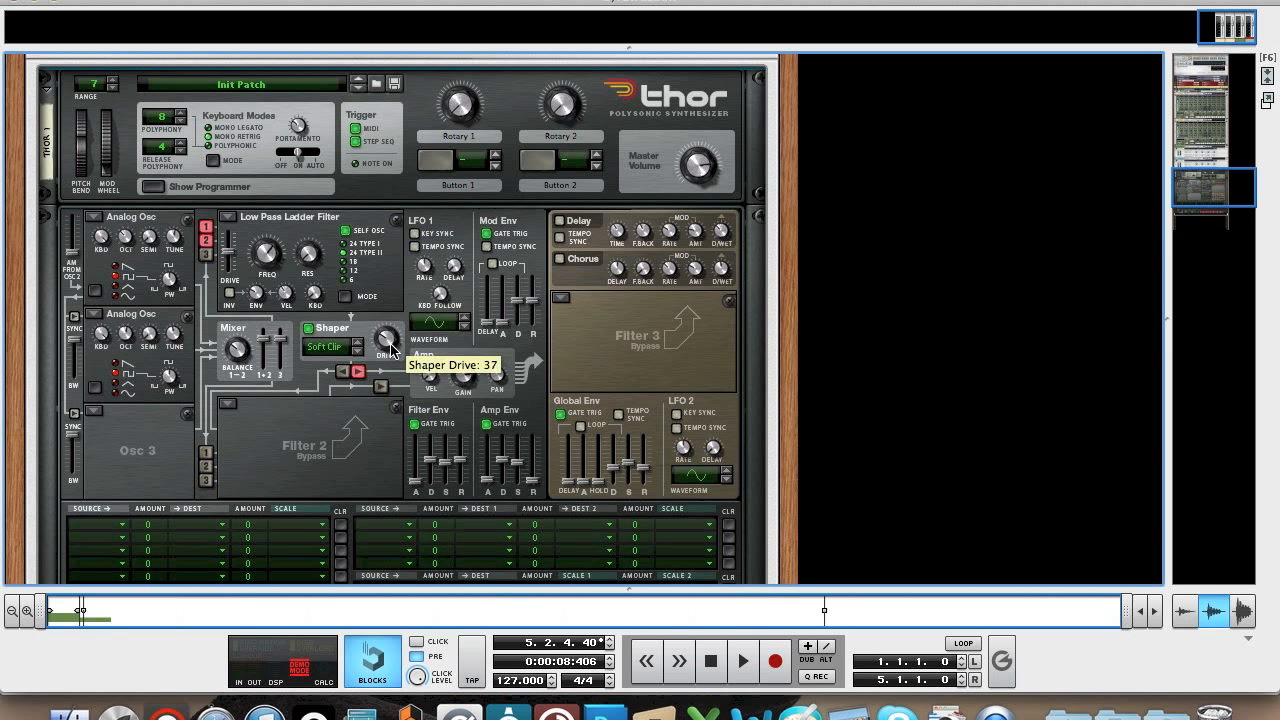
{"action": "mouse_move", "coordinate": [390, 348]}
{"action": "left_mouse_down"}
{"action": "mouse_move", "coordinate": [391, 364]}
{"action": "mouse_move", "coordinate": [390, 343]}
{"action": "left_mouse_up"}
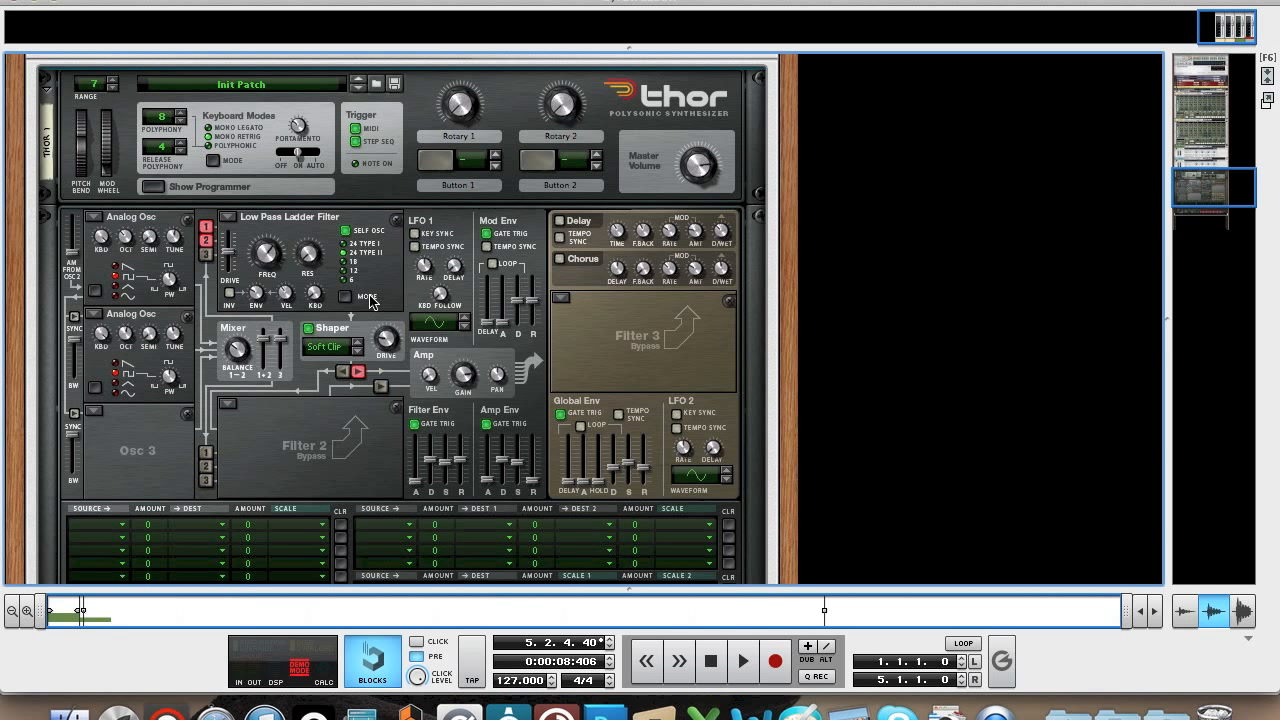
{"action": "mouse_move", "coordinate": [309, 254]}
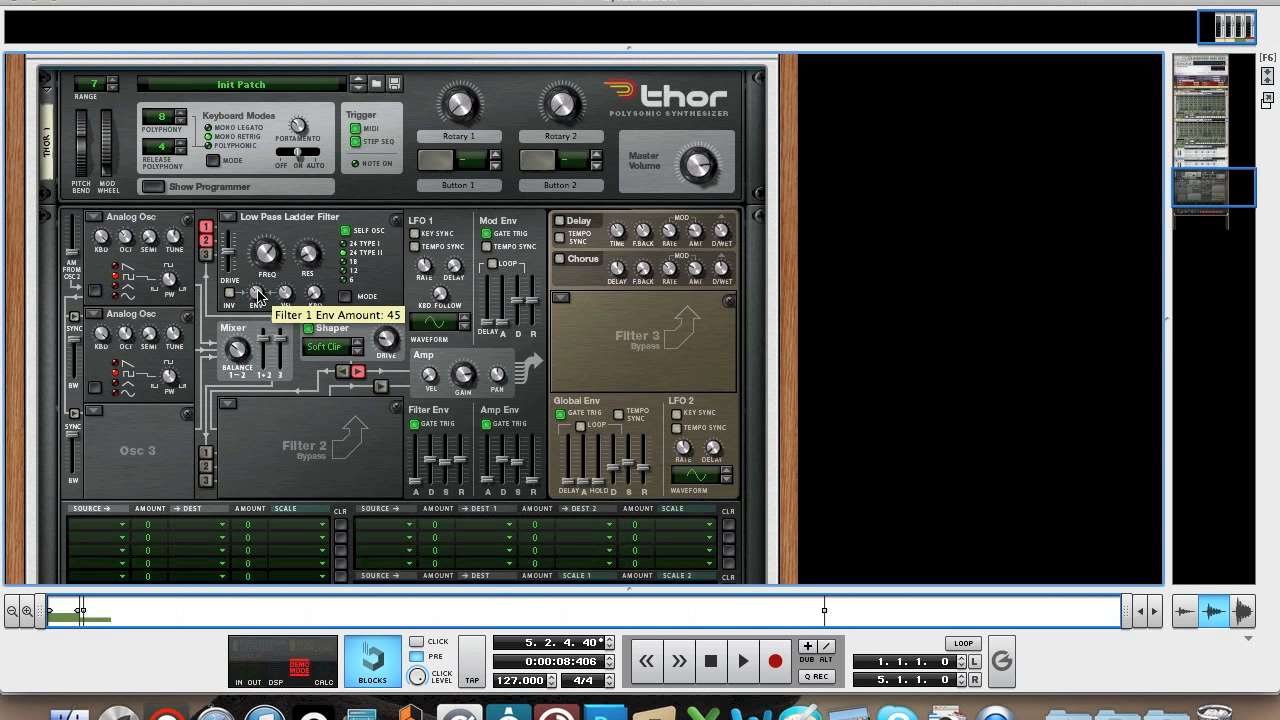
{"action": "left_click_drag", "start_coordinate": [258, 292], "coordinate": [255, 271]}
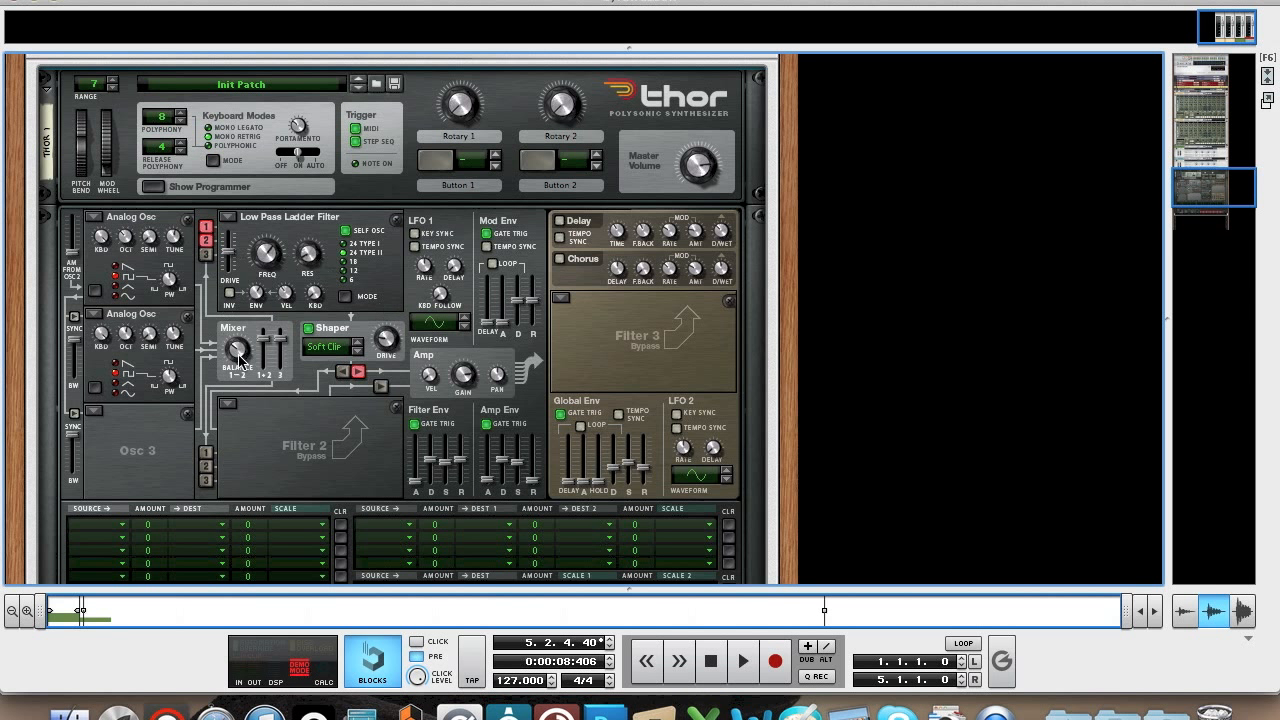
{"action": "mouse_move", "coordinate": [266, 258]}
{"action": "left_mouse_down"}
{"action": "mouse_move", "coordinate": [270, 303]}
{"action": "mouse_move", "coordinate": [258, 250]}
{"action": "left_mouse_up"}
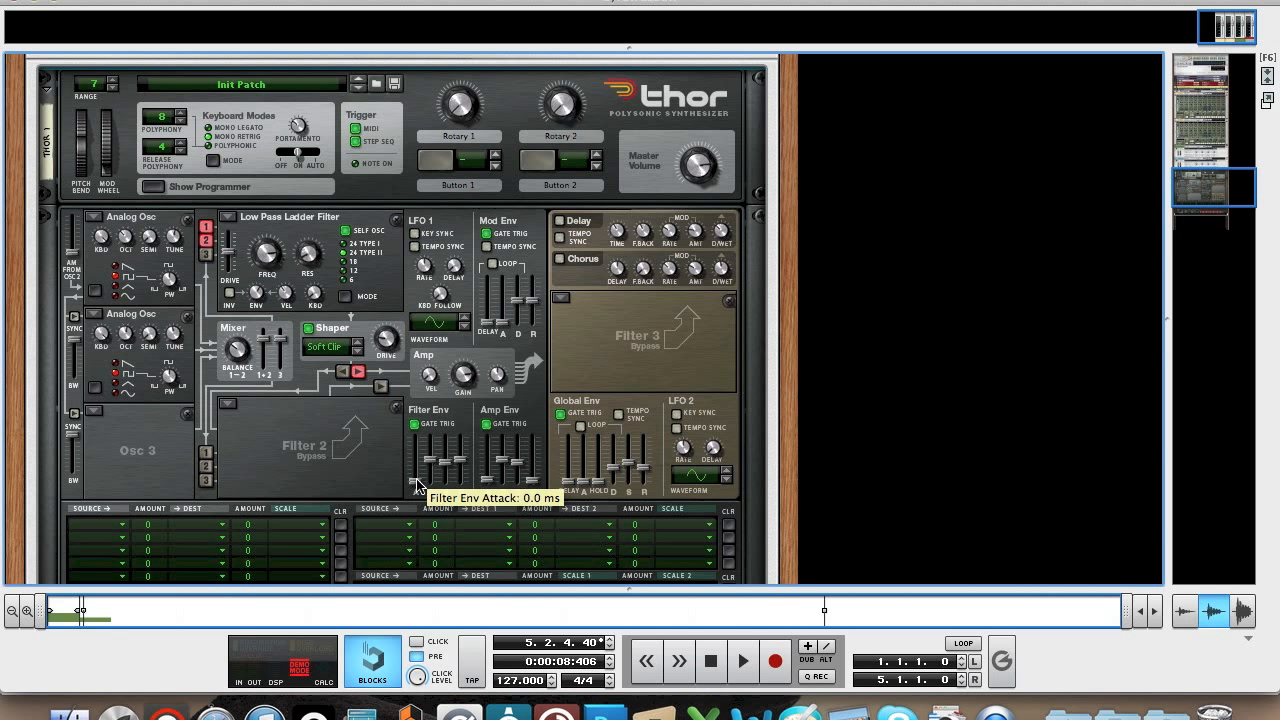
Shape the filter envelope with a slightly raised attack, a shorter decay and a lower sustain.
{"action": "left_click_drag", "start_coordinate": [417, 486], "coordinate": [416, 481]}
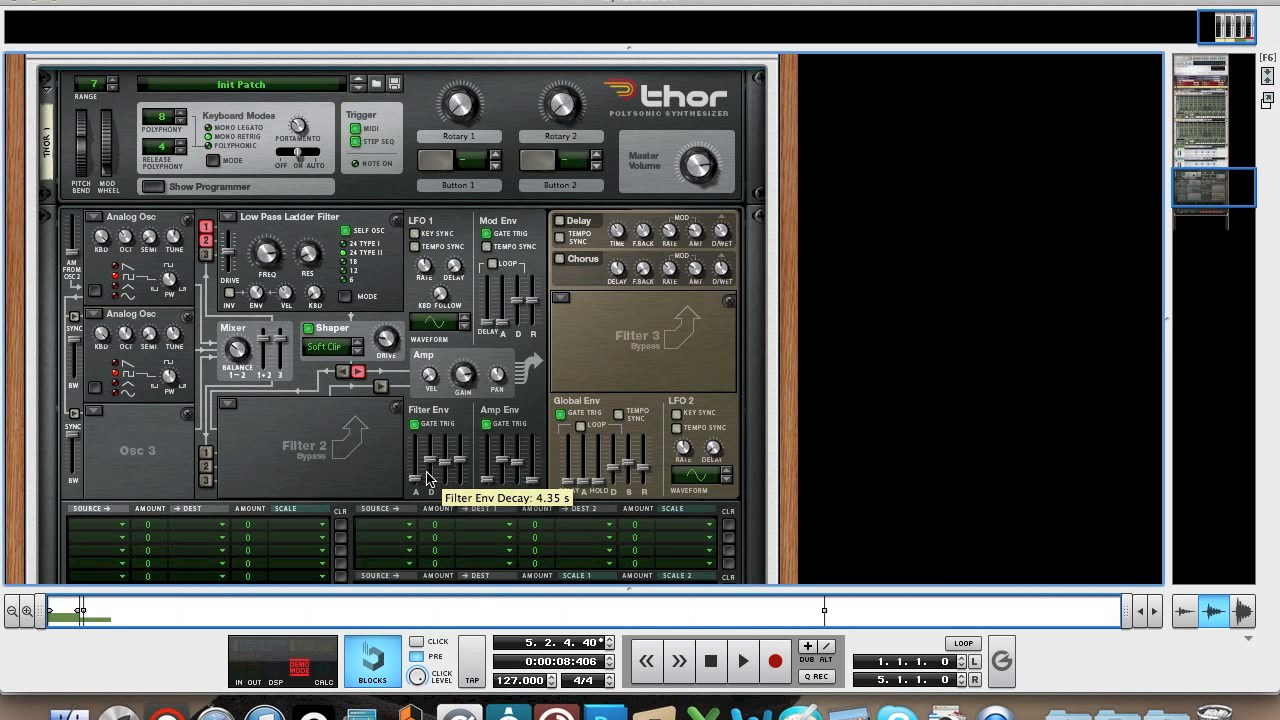
{"action": "left_click_drag", "start_coordinate": [427, 479], "coordinate": [427, 485]}
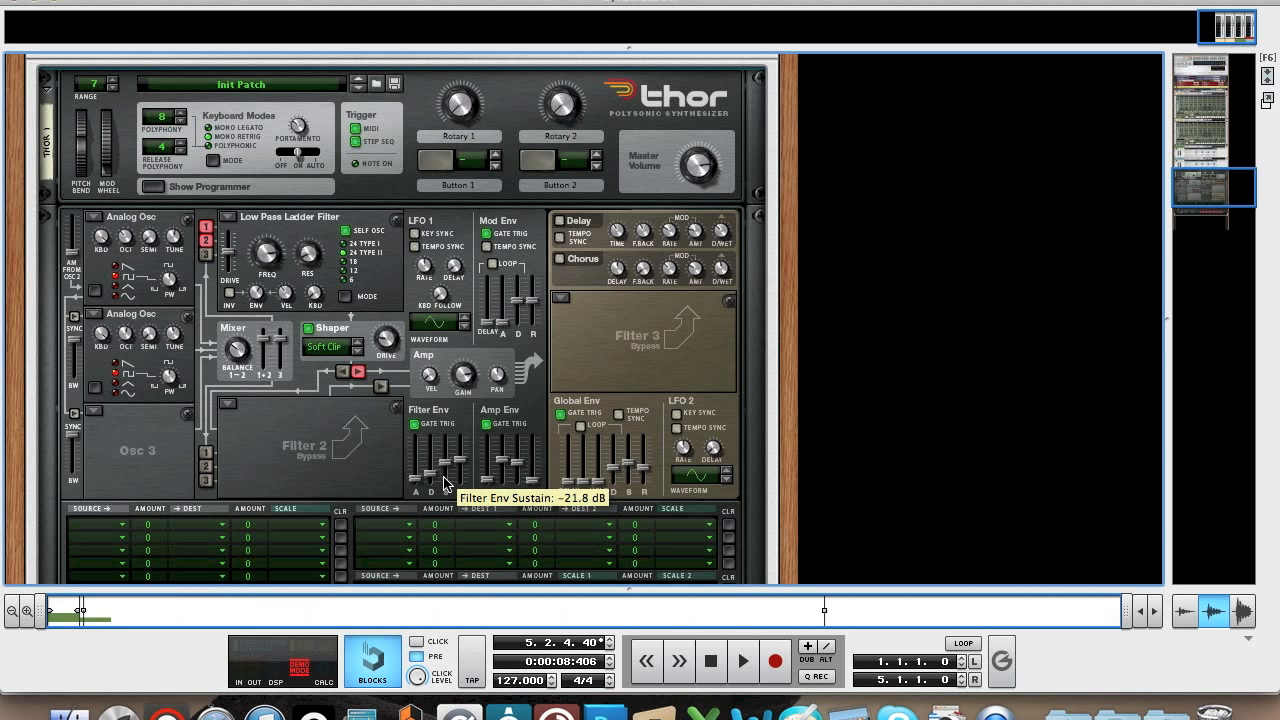
{"action": "left_click_drag", "start_coordinate": [448, 474], "coordinate": [448, 513]}
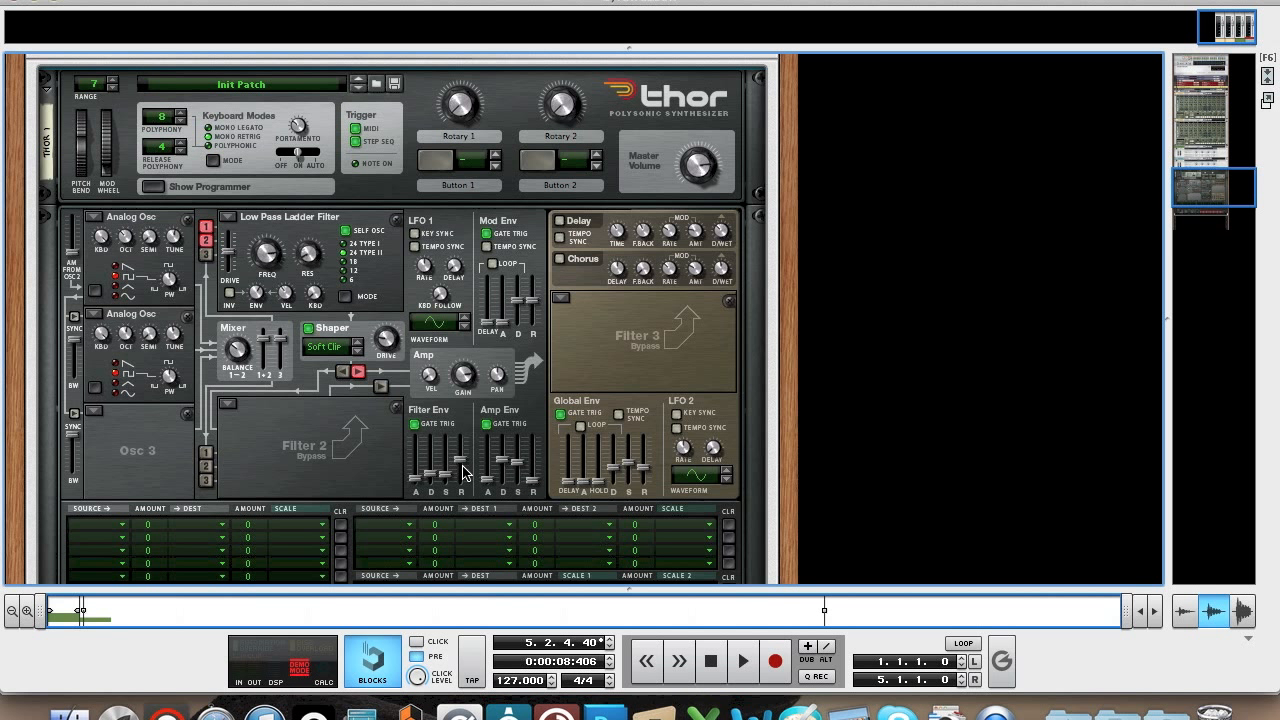
{"action": "mouse_move", "coordinate": [462, 474]}
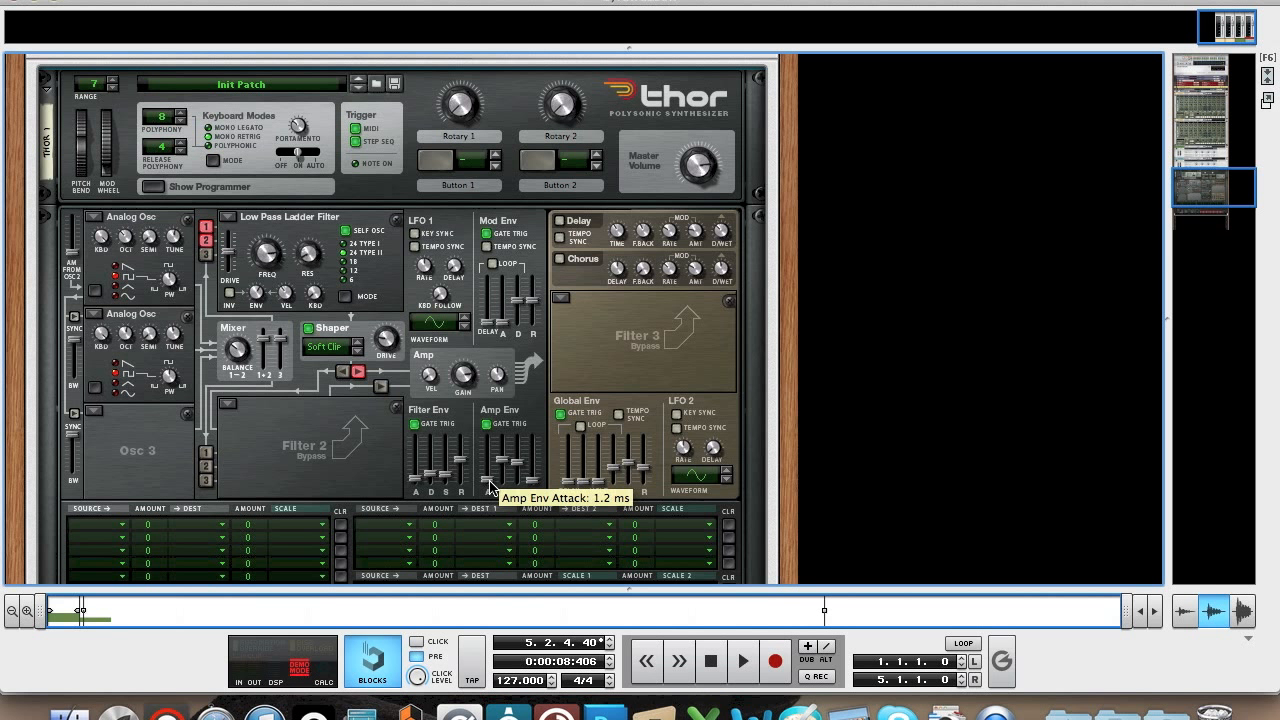
Shape the amp envelope with a slightly longer attack, a shorter decay, a higher sustain and a longer release.
{"action": "left_click_drag", "start_coordinate": [490, 479], "coordinate": [490, 477]}
{"action": "mouse_move", "coordinate": [503, 476]}
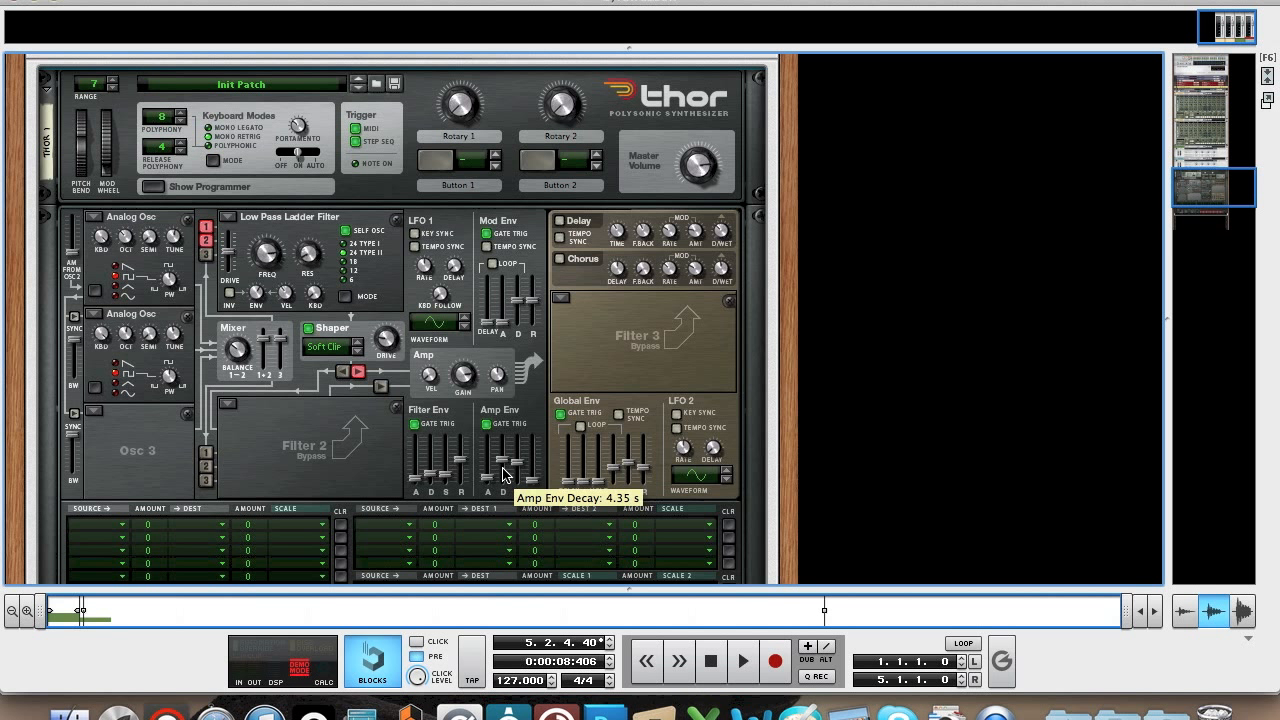
{"action": "left_click_drag", "start_coordinate": [503, 471], "coordinate": [503, 483]}
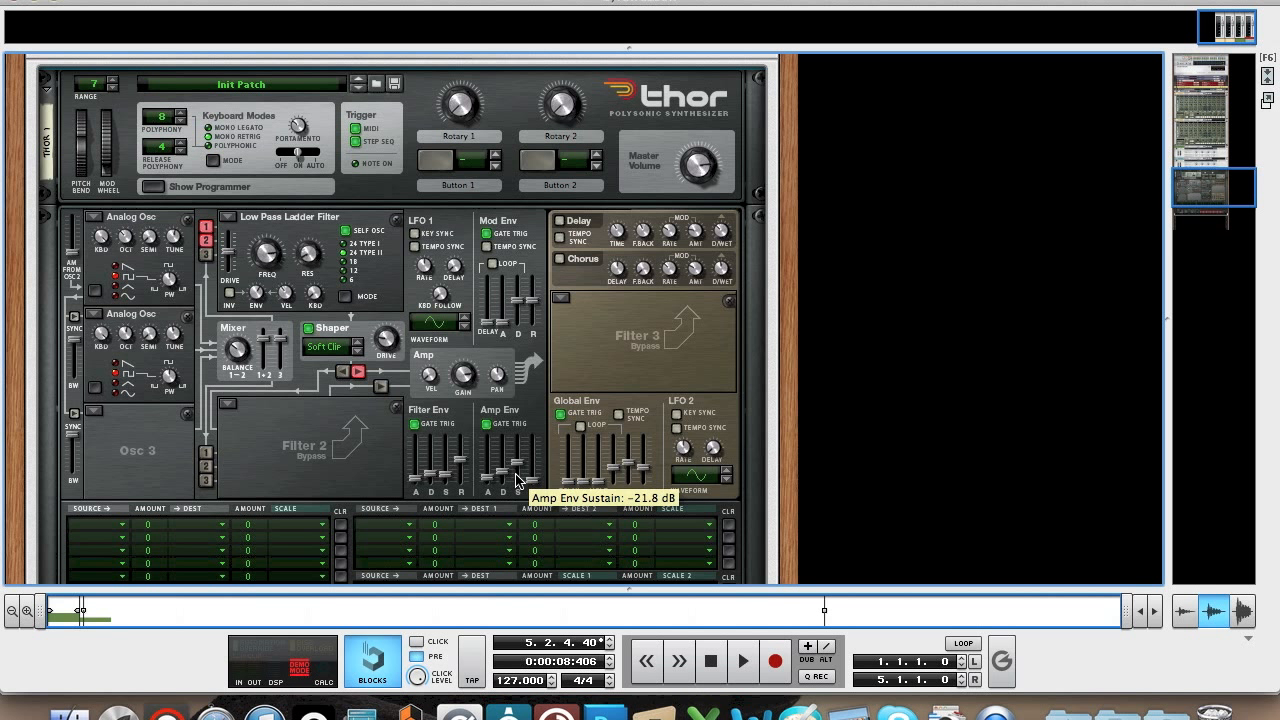
{"action": "left_click_drag", "start_coordinate": [517, 475], "coordinate": [517, 464]}
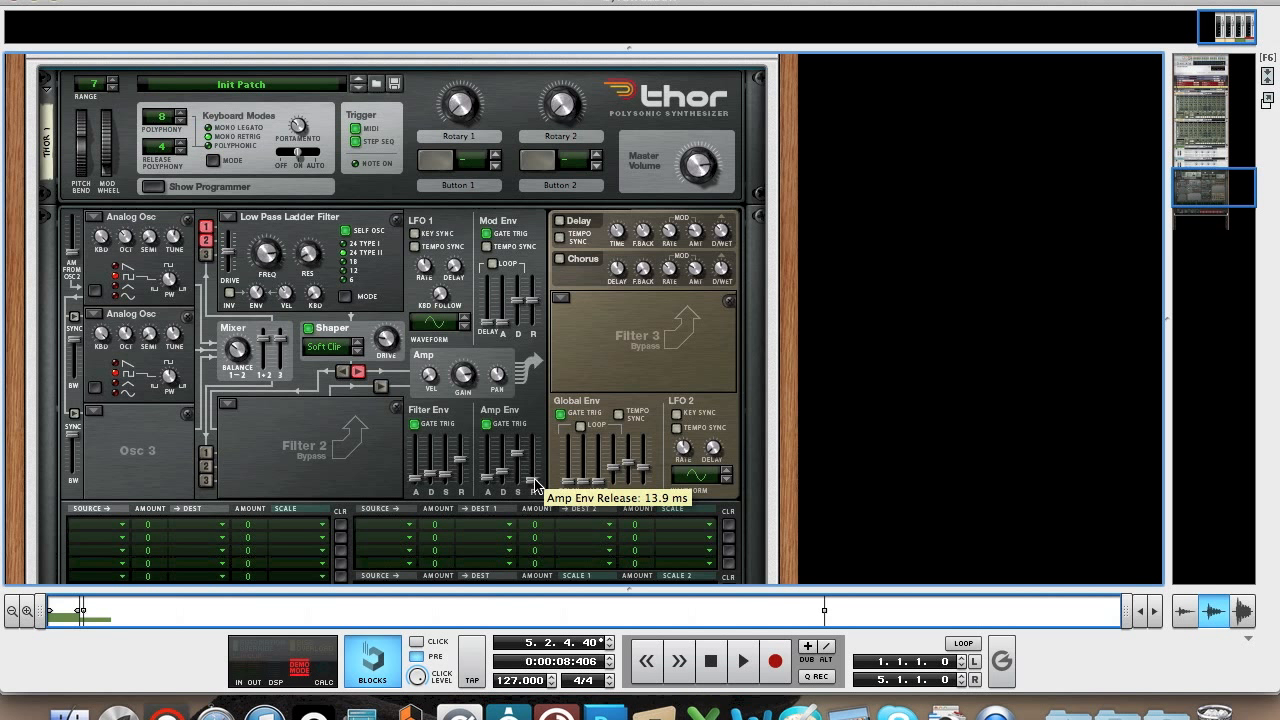
{"action": "left_click_drag", "start_coordinate": [535, 483], "coordinate": [535, 475]}
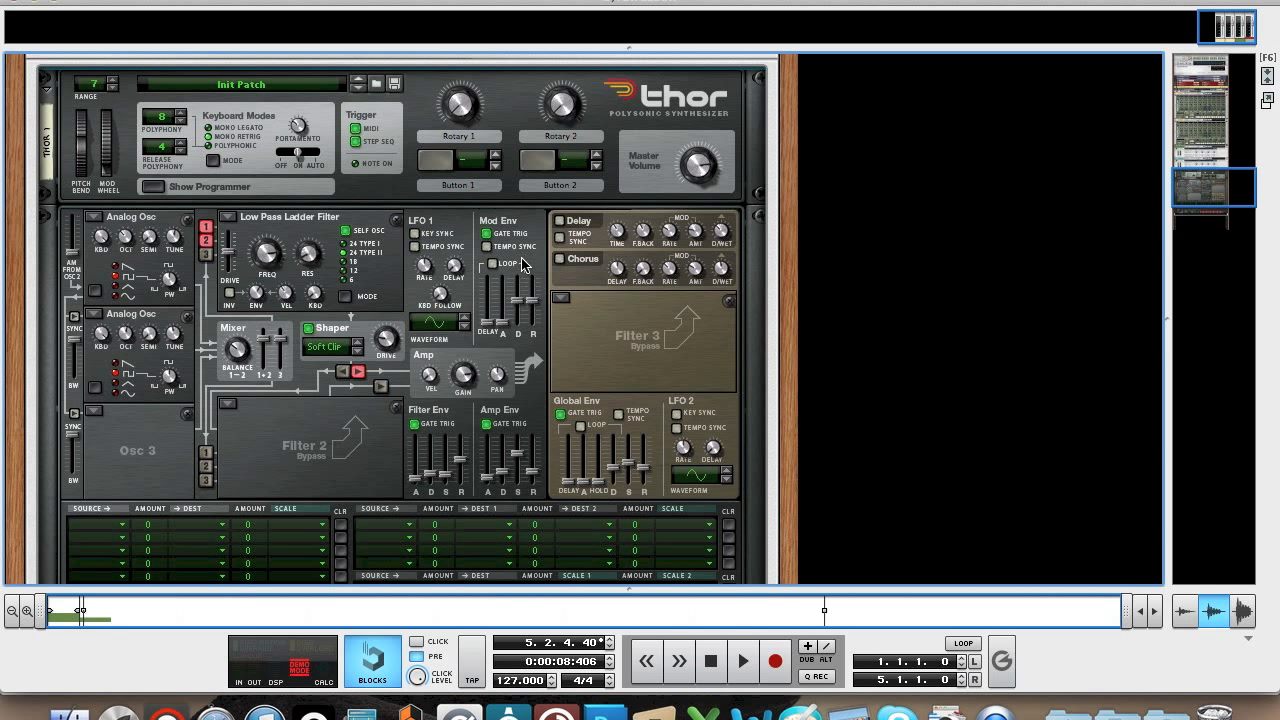
Turn on Thor's Chorus and lower its delay, modulation rate, modulation amount and dry/wet mix.
{"action": "left_click", "coordinate": [560, 258]}
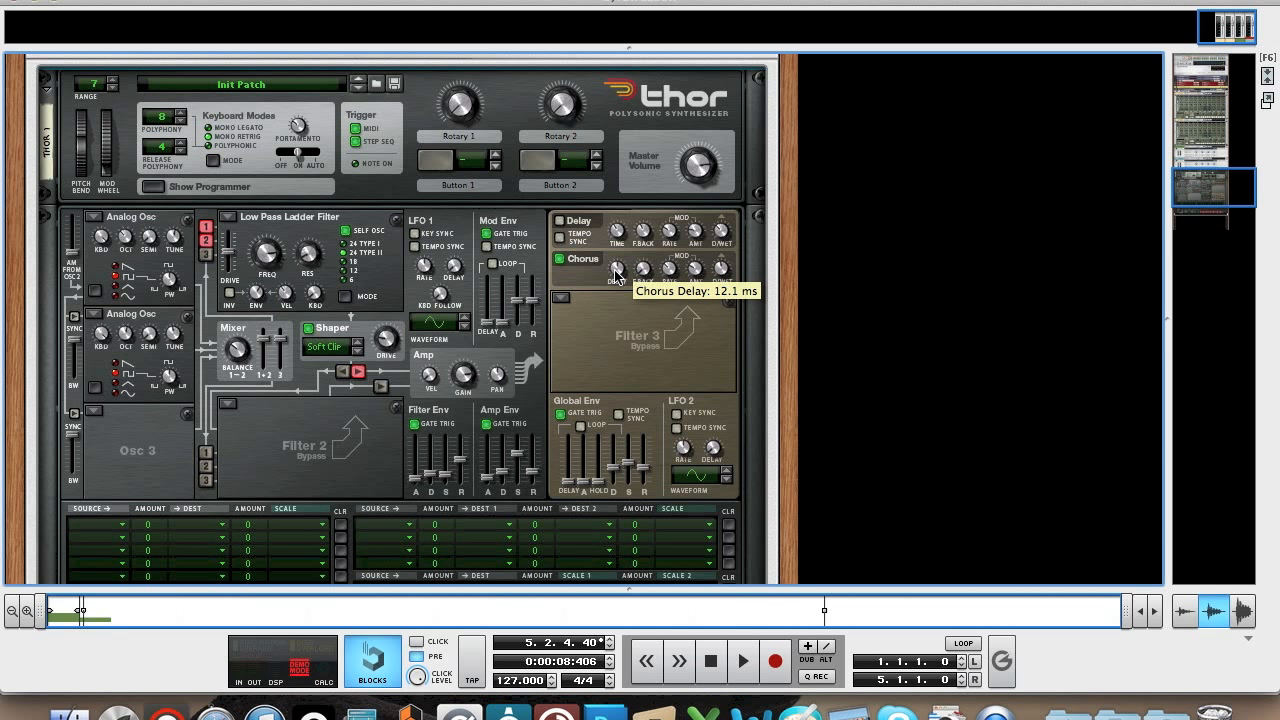
{"action": "left_click_drag", "start_coordinate": [617, 279], "coordinate": [614, 322]}
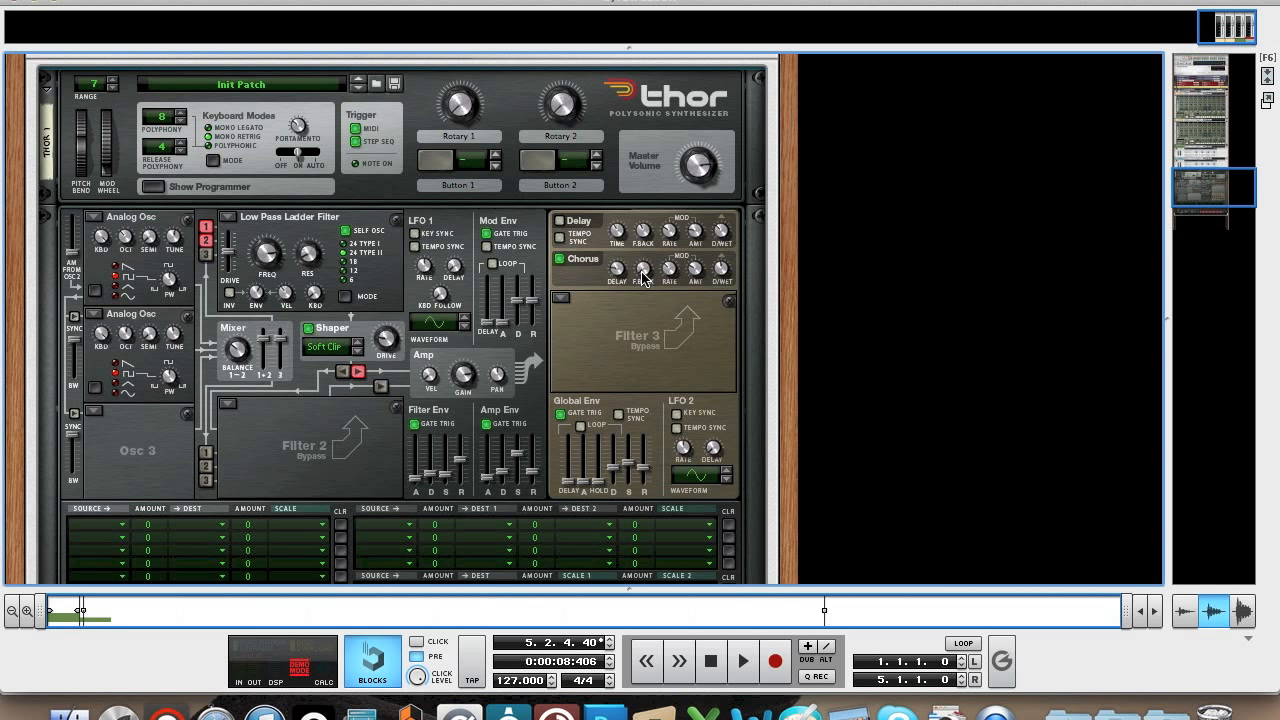
{"action": "mouse_move", "coordinate": [644, 276]}
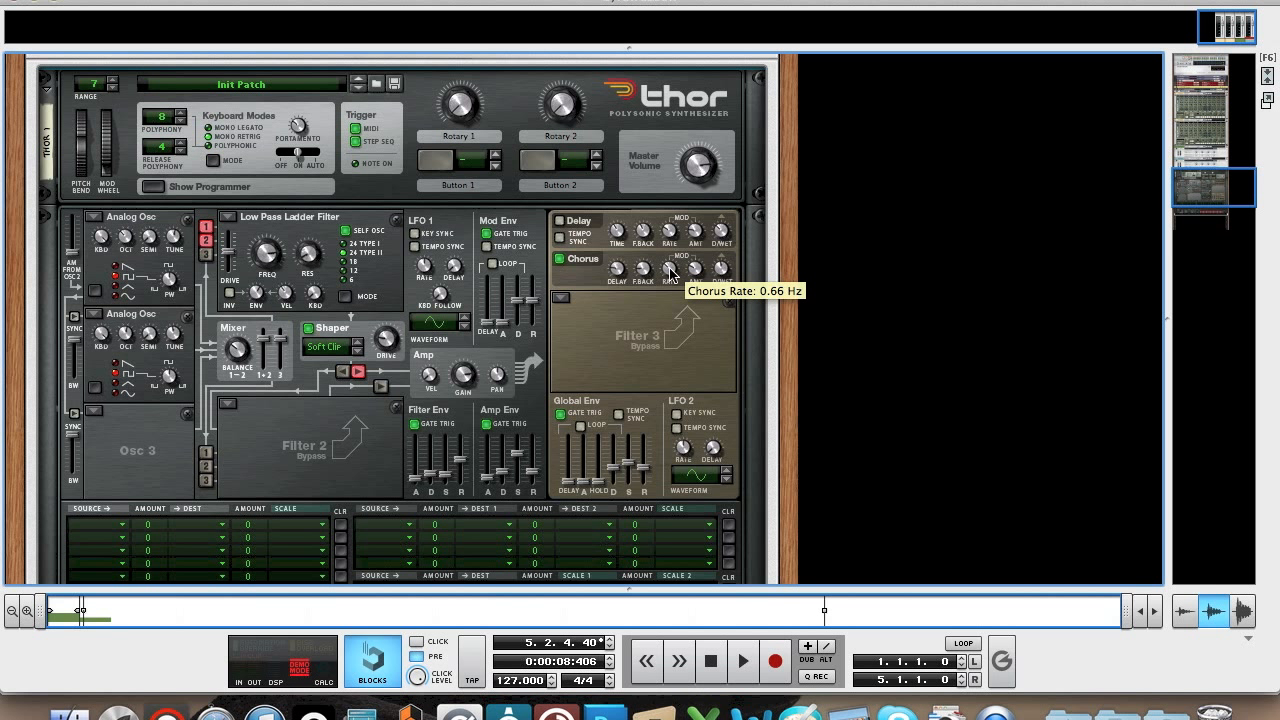
{"action": "left_click_drag", "start_coordinate": [670, 268], "coordinate": [670, 285]}
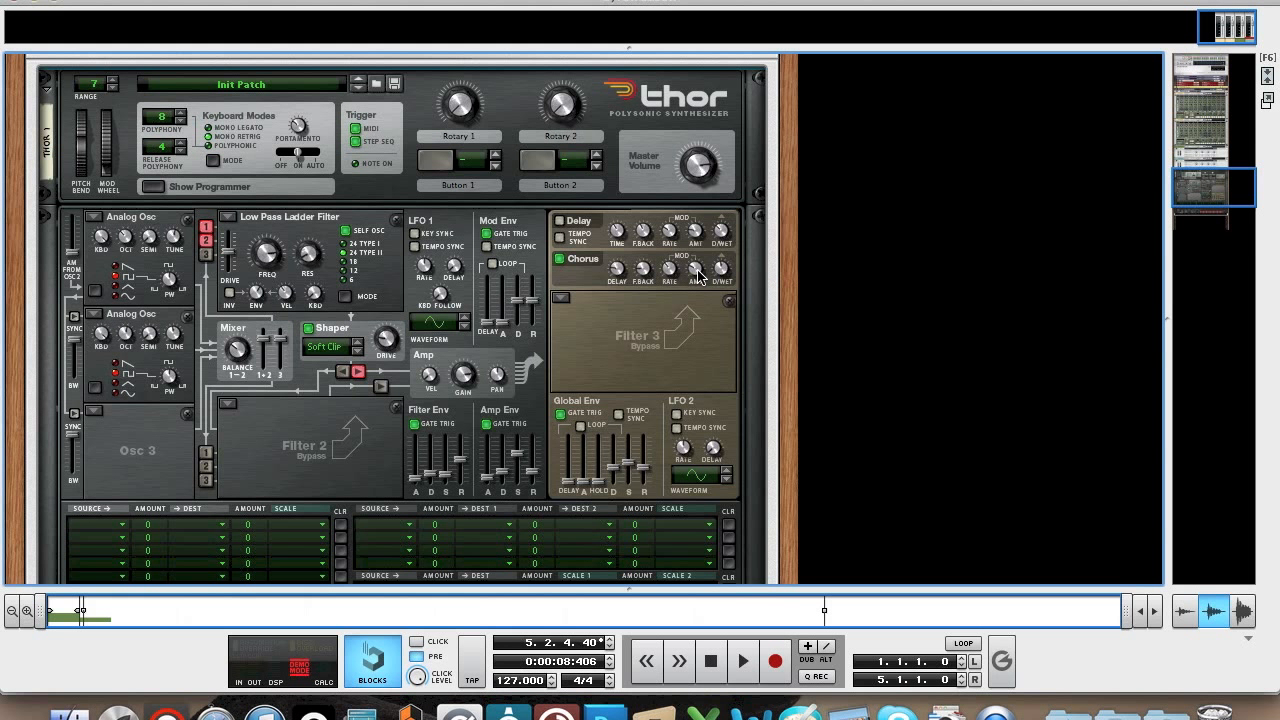
{"action": "mouse_move", "coordinate": [698, 277]}
{"action": "left_click_drag", "start_coordinate": [698, 277], "coordinate": [699, 313]}
{"action": "left_click_drag", "start_coordinate": [724, 274], "coordinate": [724, 324]}
Adjust LFO 1's rate and assign LFO 1 as the source of the first two modulation matrix rows.
{"action": "mouse_move", "coordinate": [428, 266]}
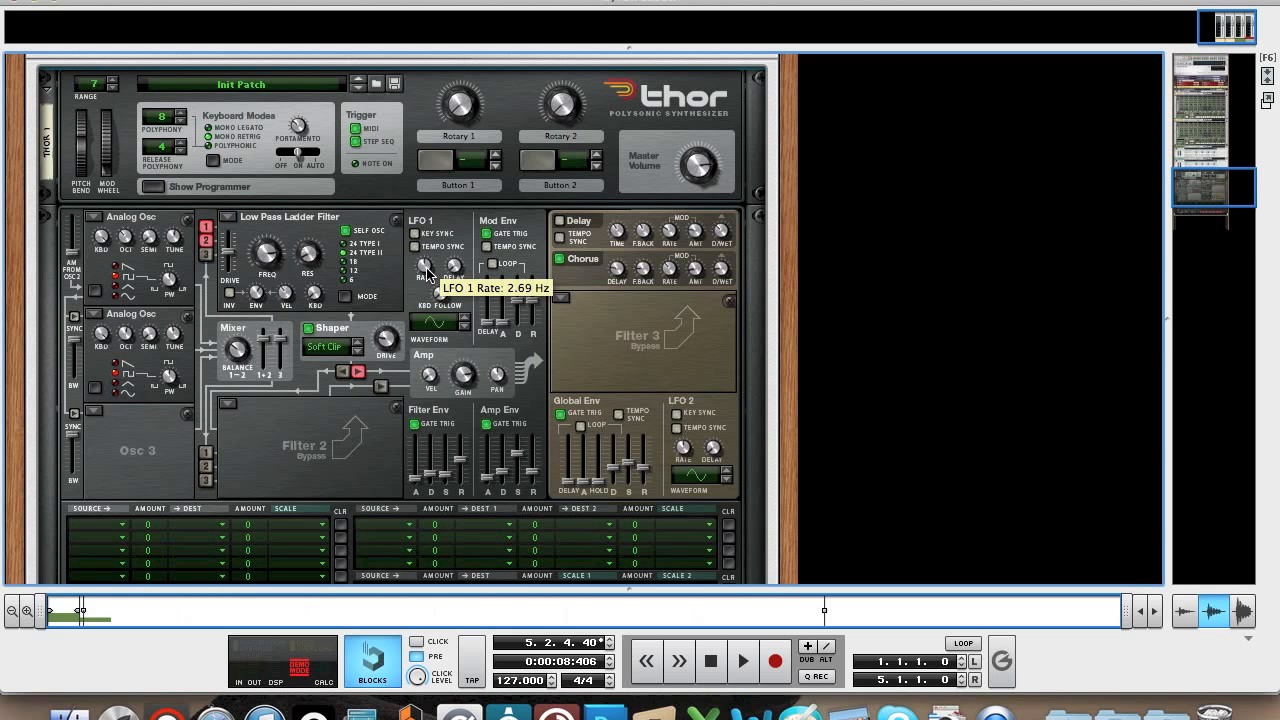
{"action": "left_click_drag", "start_coordinate": [427, 270], "coordinate": [422, 244]}
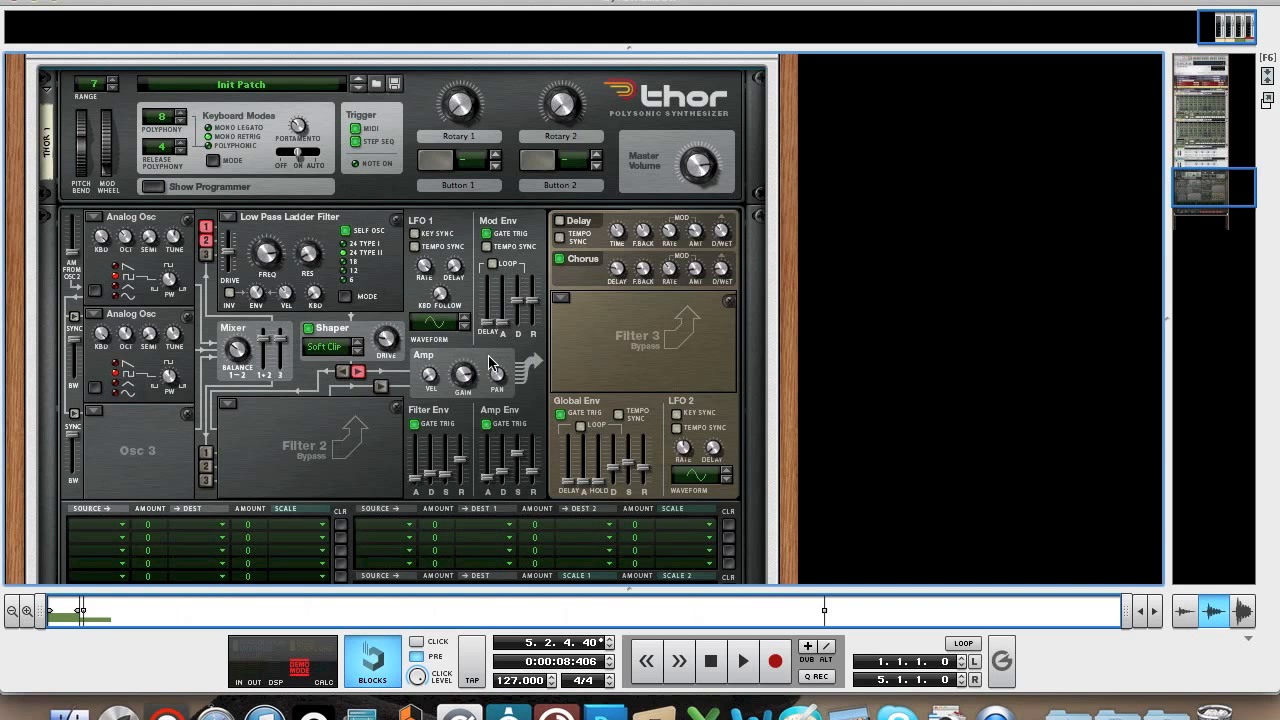
{"action": "scroll", "coordinate": [343, 352], "scroll_direction": "down", "scroll_amount": 3}
{"action": "left_click", "coordinate": [105, 430]}
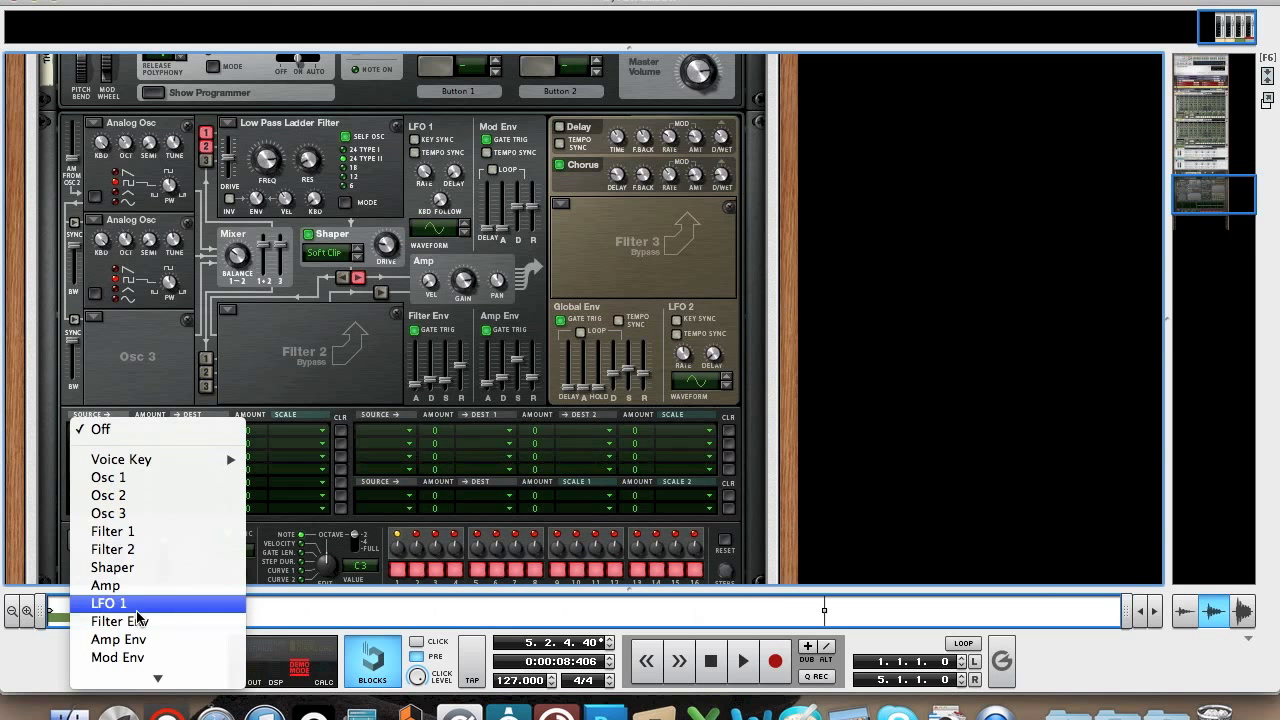
{"action": "left_click", "coordinate": [137, 607]}
{"action": "left_click", "coordinate": [110, 448]}
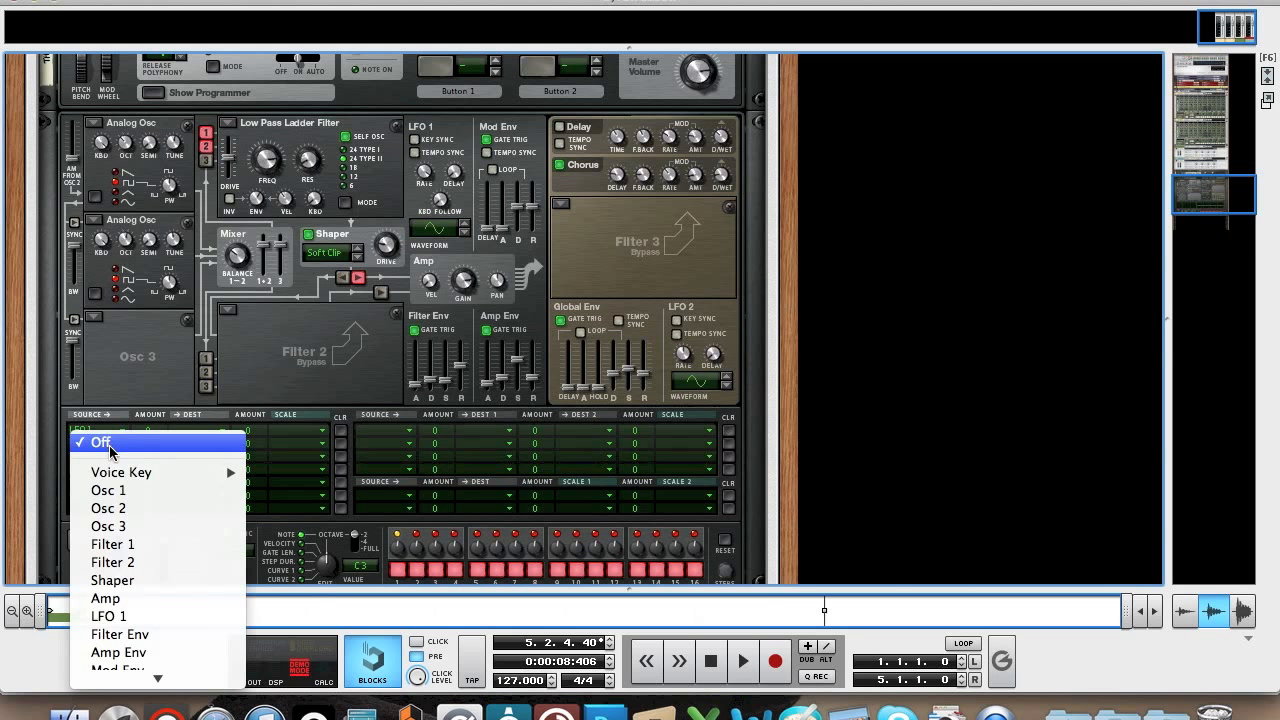
{"action": "left_click", "coordinate": [120, 616]}
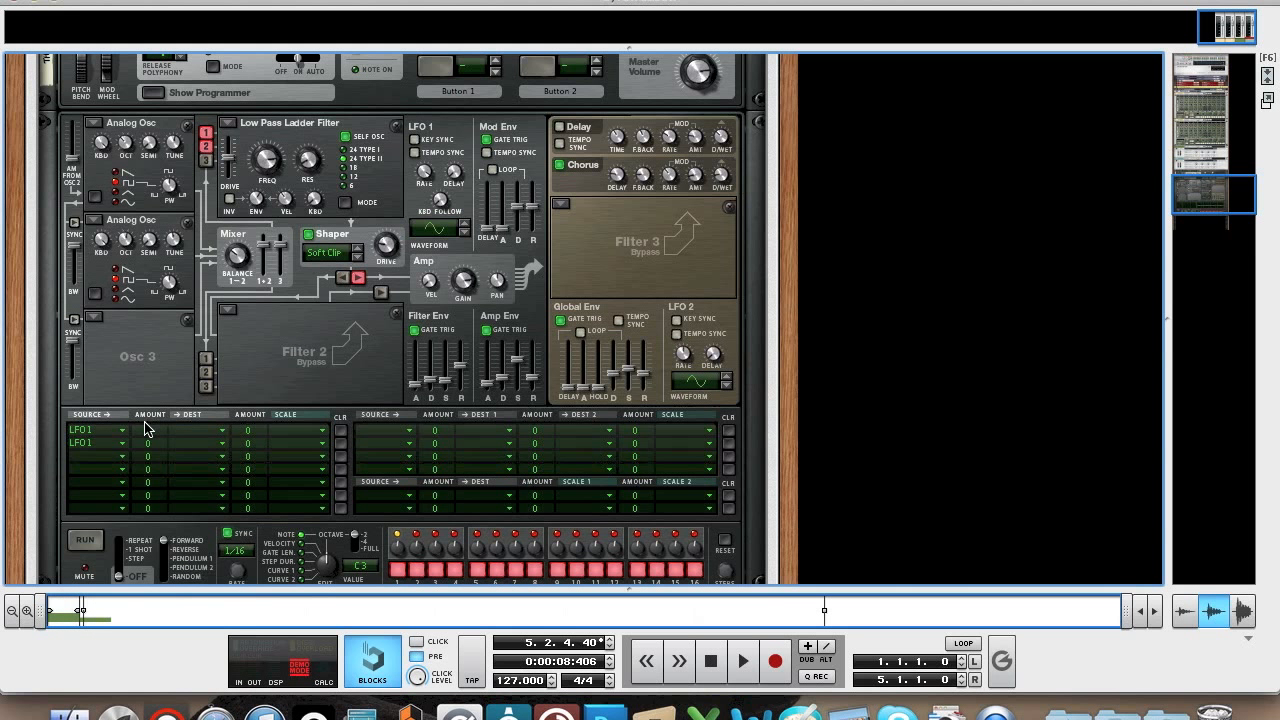
Route LFO 1 to Osc 1 Pitch with an amount of 18 and to Osc 2 Pitch with -18.
{"action": "left_click_drag", "start_coordinate": [148, 432], "coordinate": [150, 414]}
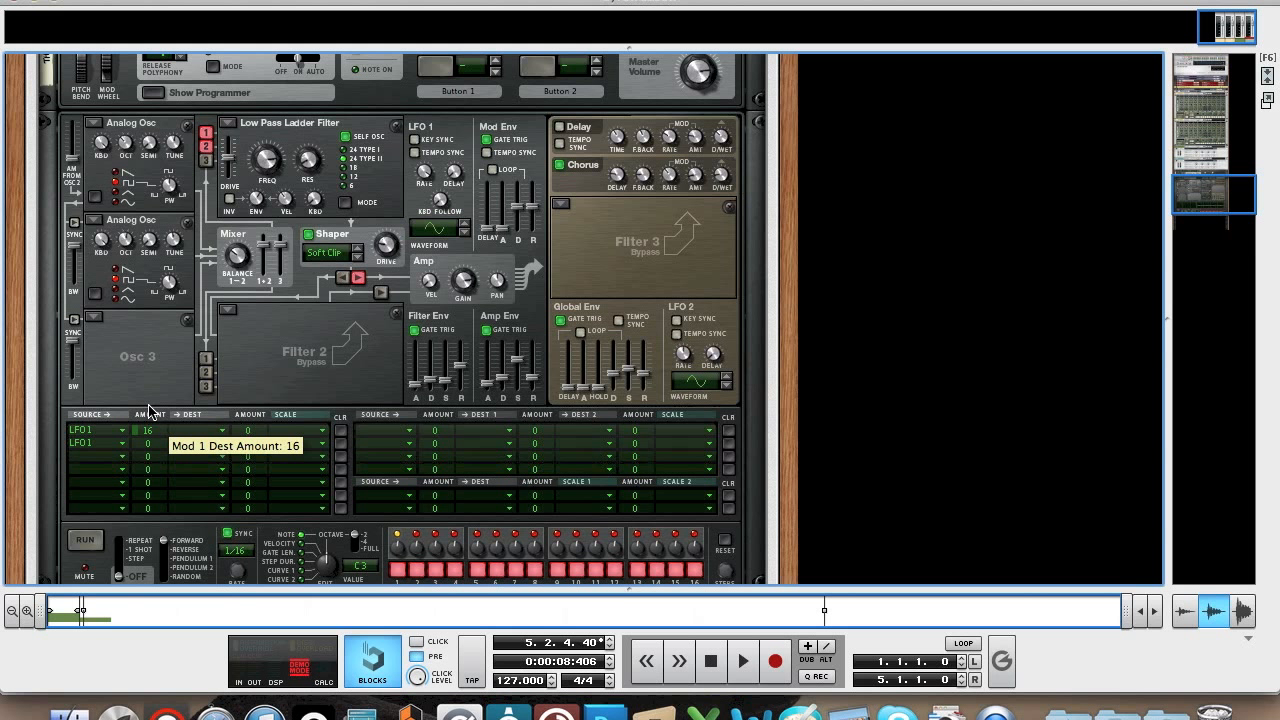
{"action": "left_click_drag", "start_coordinate": [149, 445], "coordinate": [149, 473]}
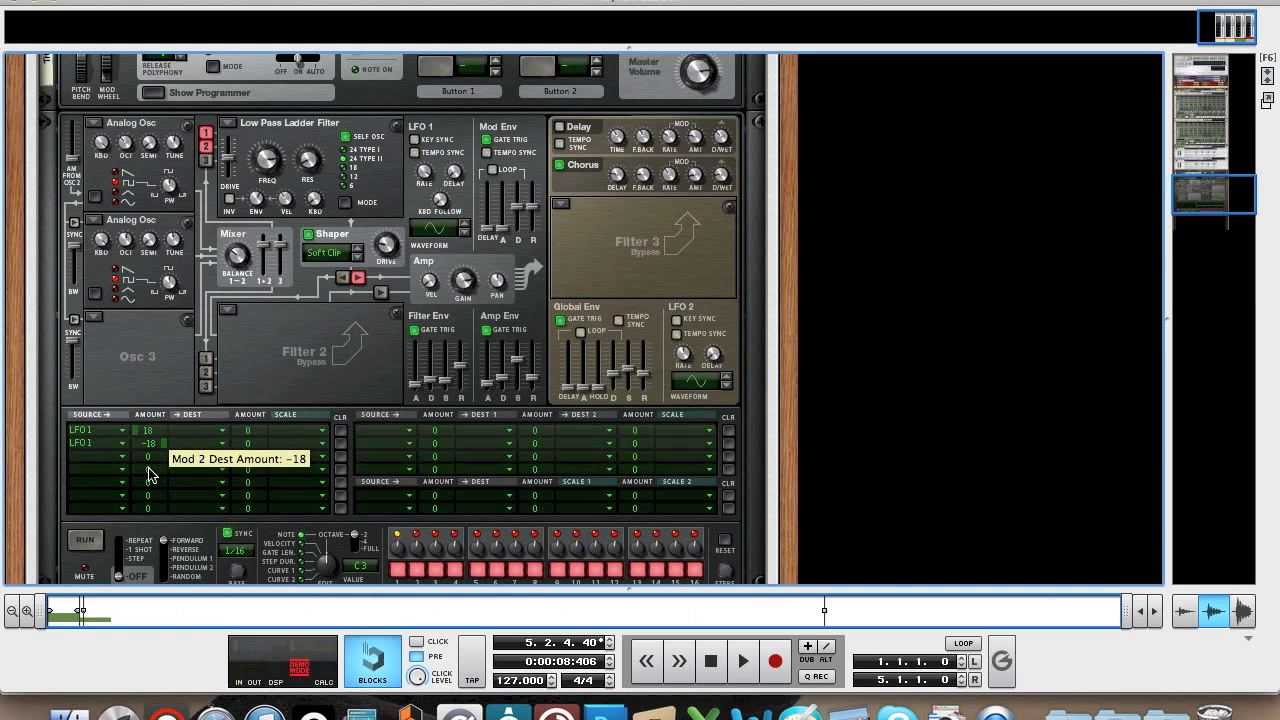
{"action": "left_click", "coordinate": [182, 431]}
{"action": "mouse_move", "coordinate": [210, 459]}
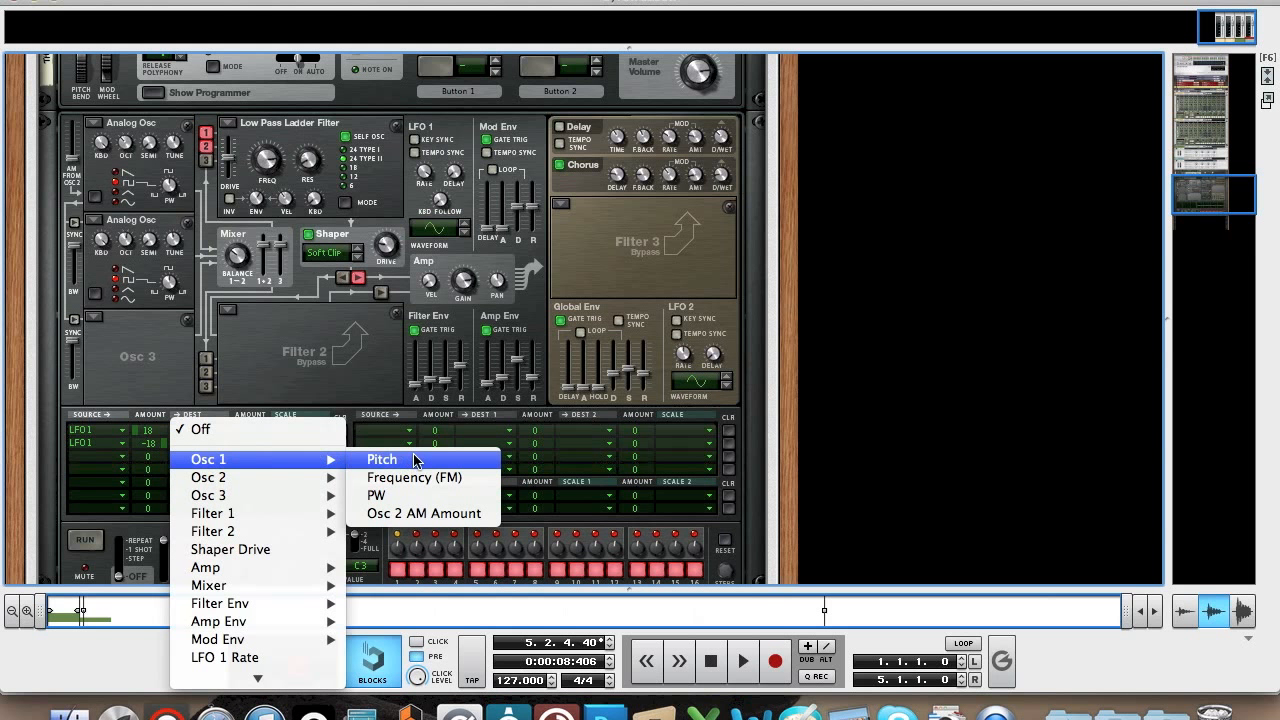
{"action": "left_click", "coordinate": [414, 463]}
{"action": "left_click", "coordinate": [205, 444]}
{"action": "mouse_move", "coordinate": [248, 492]}
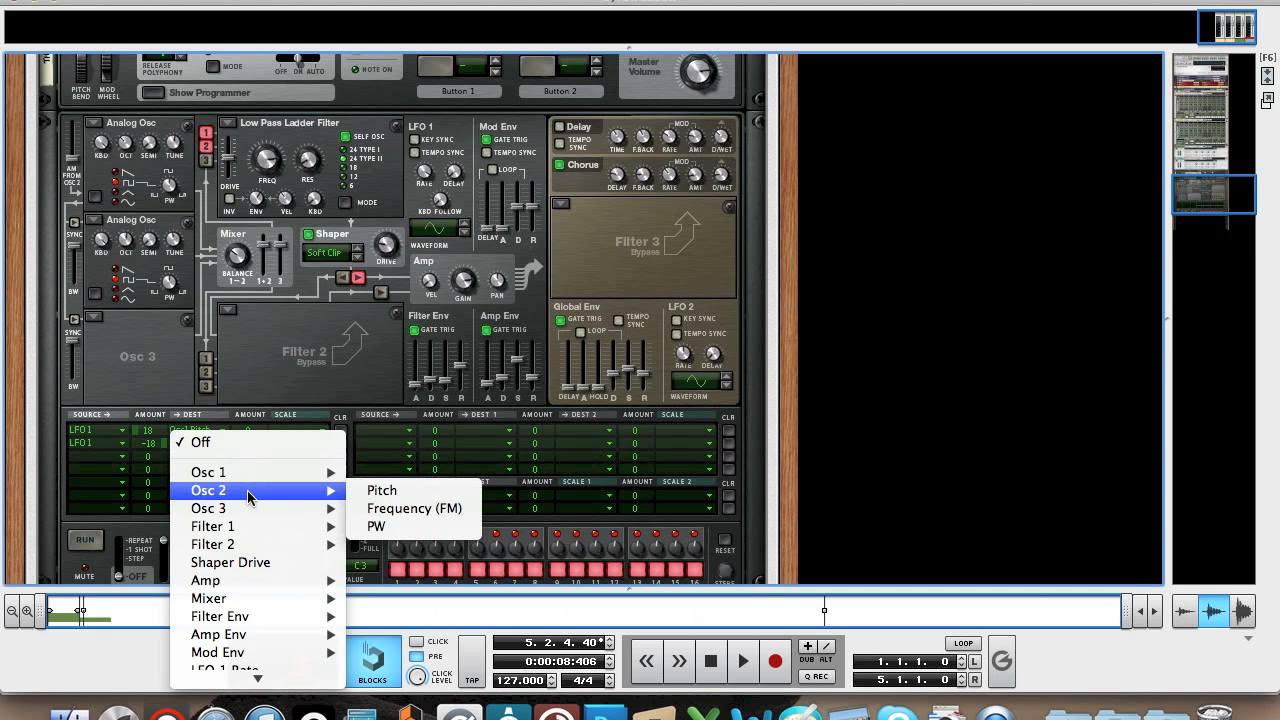
{"action": "left_click", "coordinate": [388, 490]}
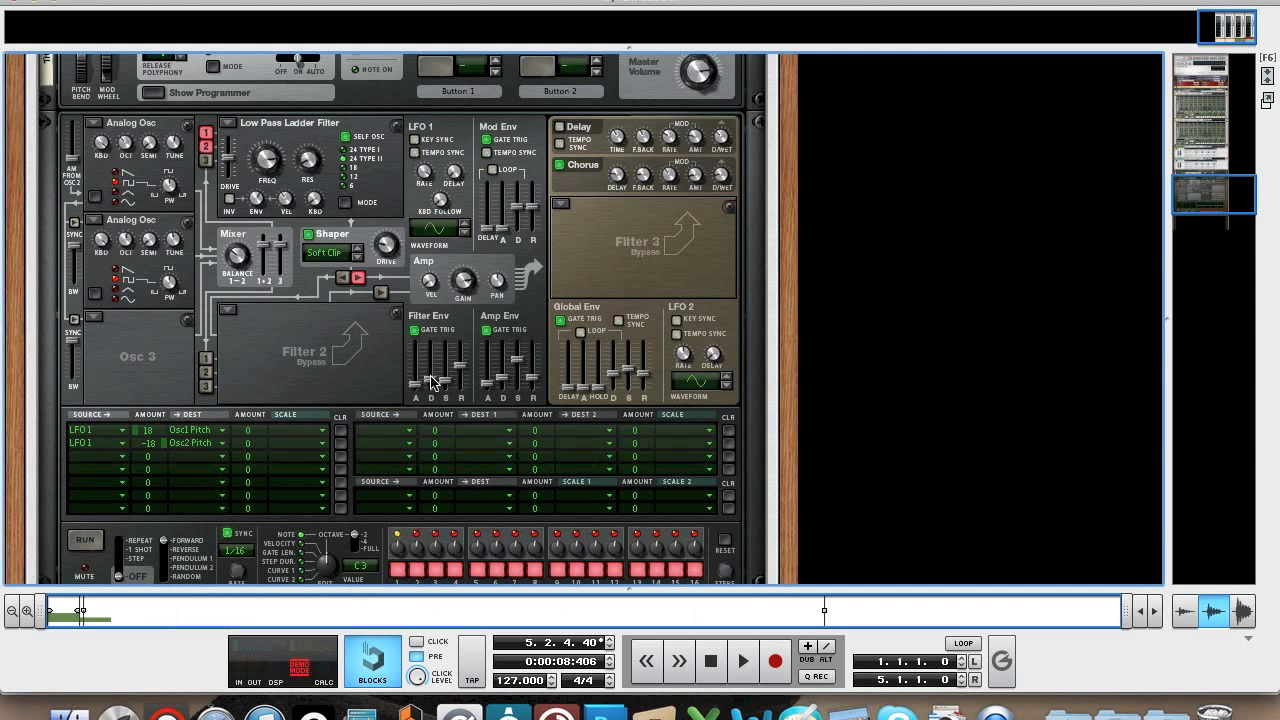
Audition the patch with the on-screen piano keys, touch up the Low Pass Ladder Filter and close the keyboard window.
{"action": "mouse_move", "coordinate": [431, 381]}
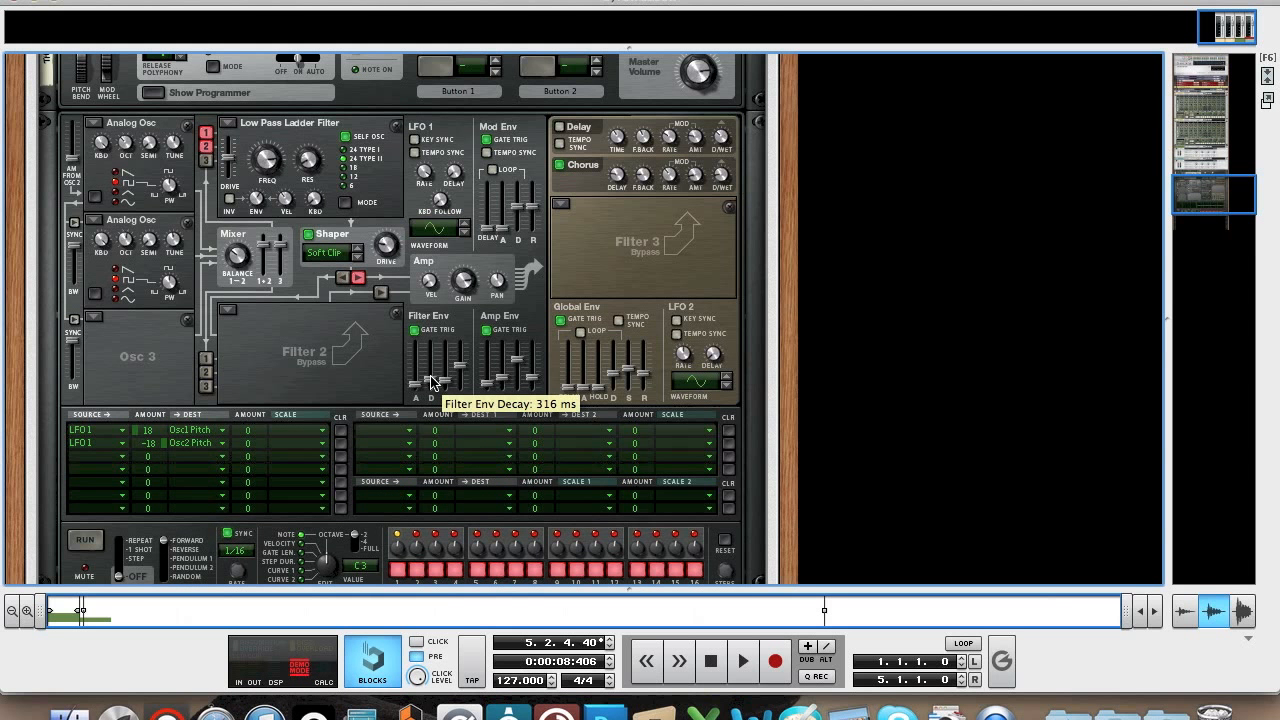
{"action": "scroll", "coordinate": [431, 381], "scroll_direction": "down", "scroll_amount": 5}
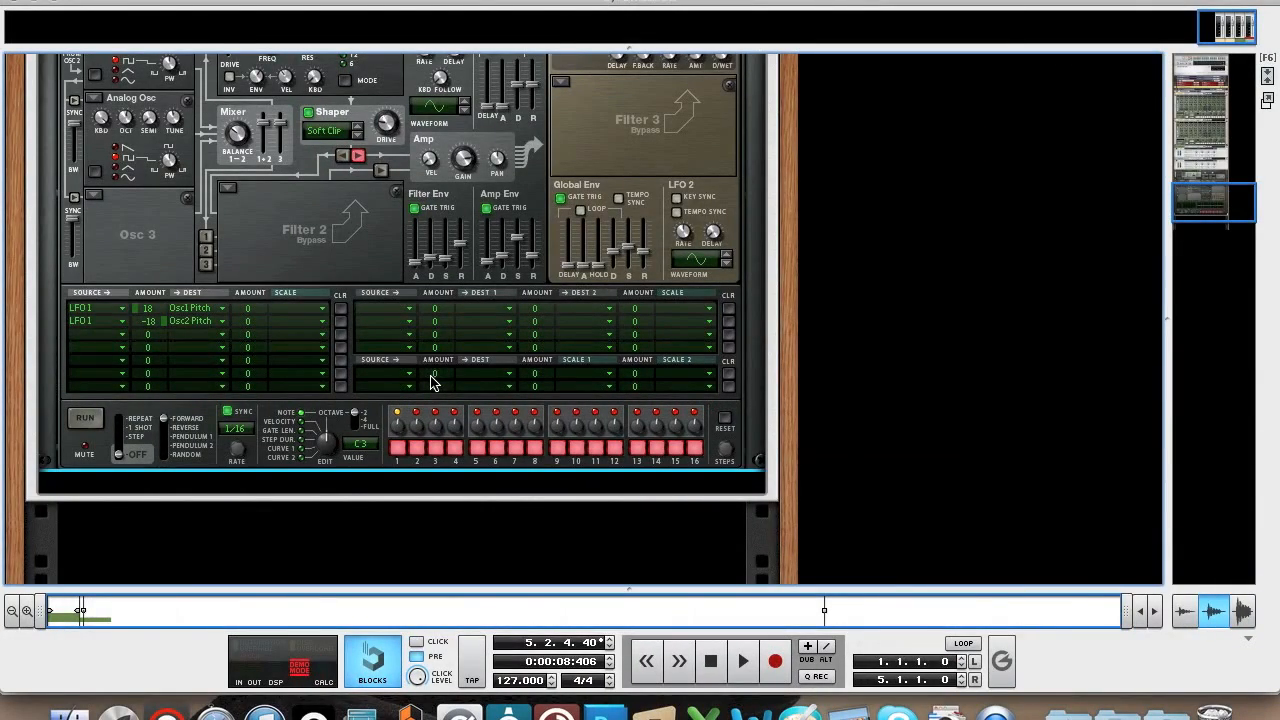
{"action": "left_click", "coordinate": [462, 528]}
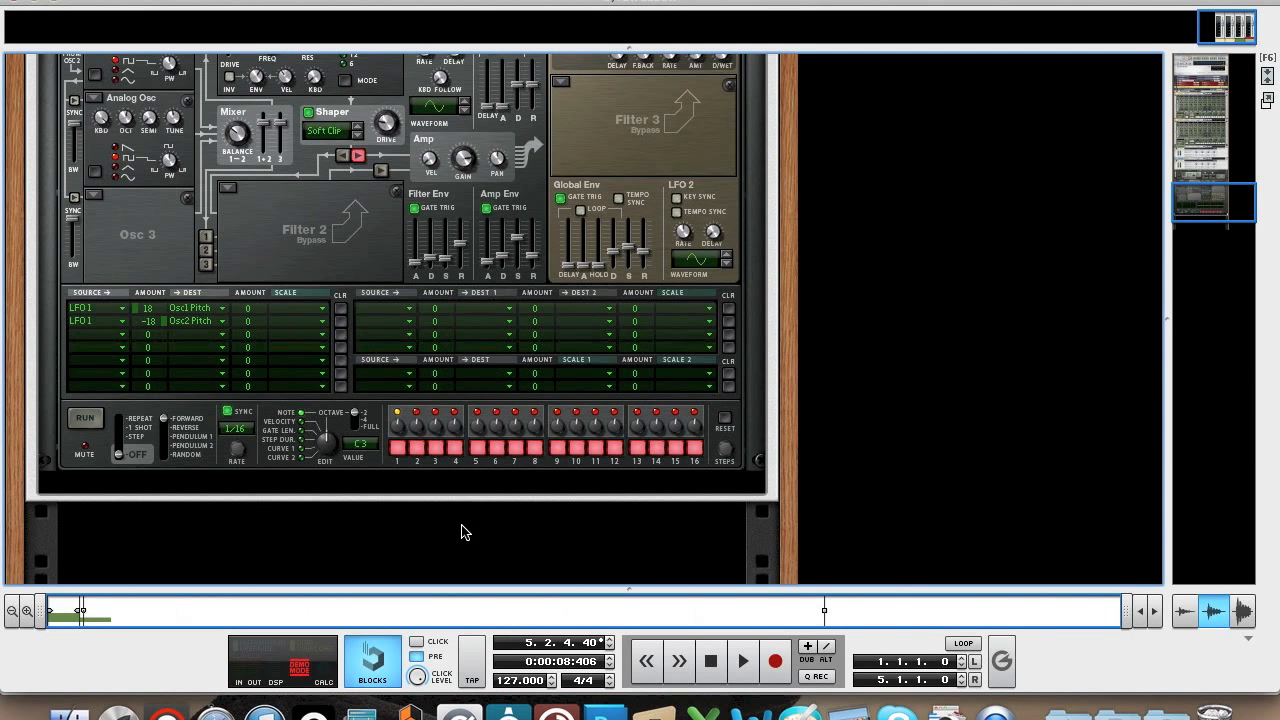
{"action": "key", "text": "F4"}
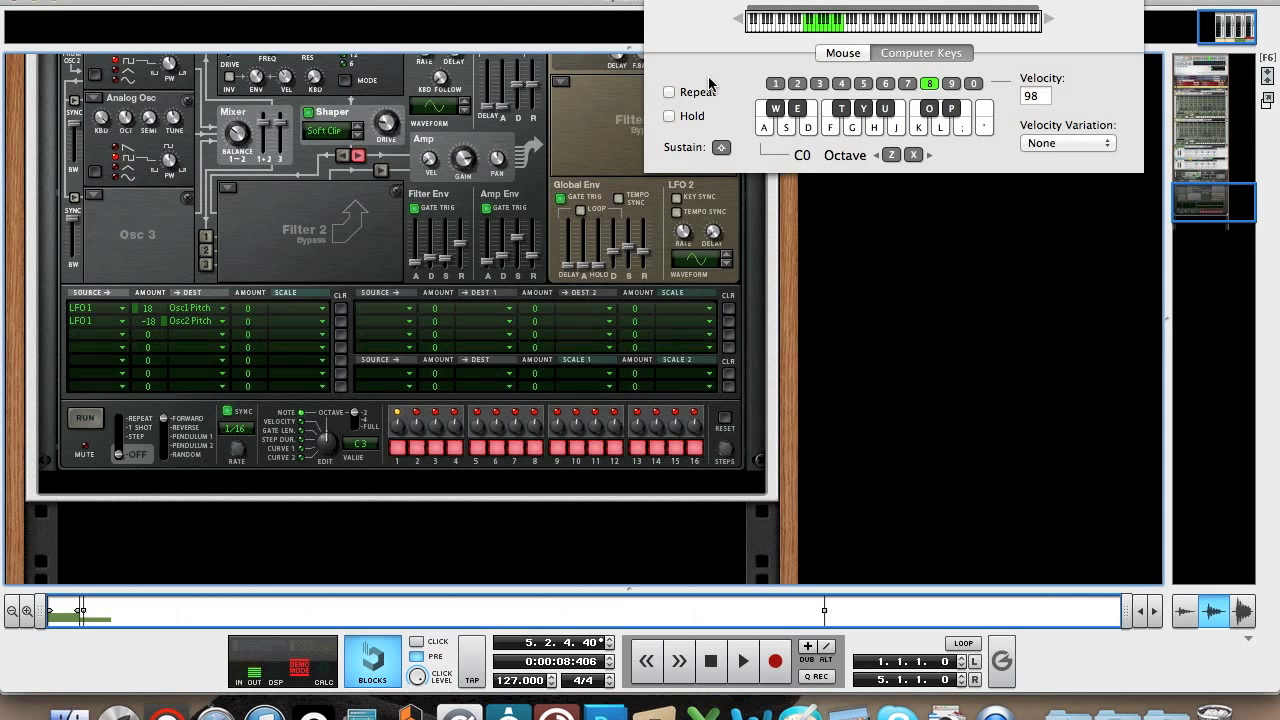
{"action": "left_click_drag", "start_coordinate": [686, 14], "coordinate": [766, 14]}
{"action": "scroll", "coordinate": [503, 149], "scroll_direction": "up", "scroll_amount": 1}
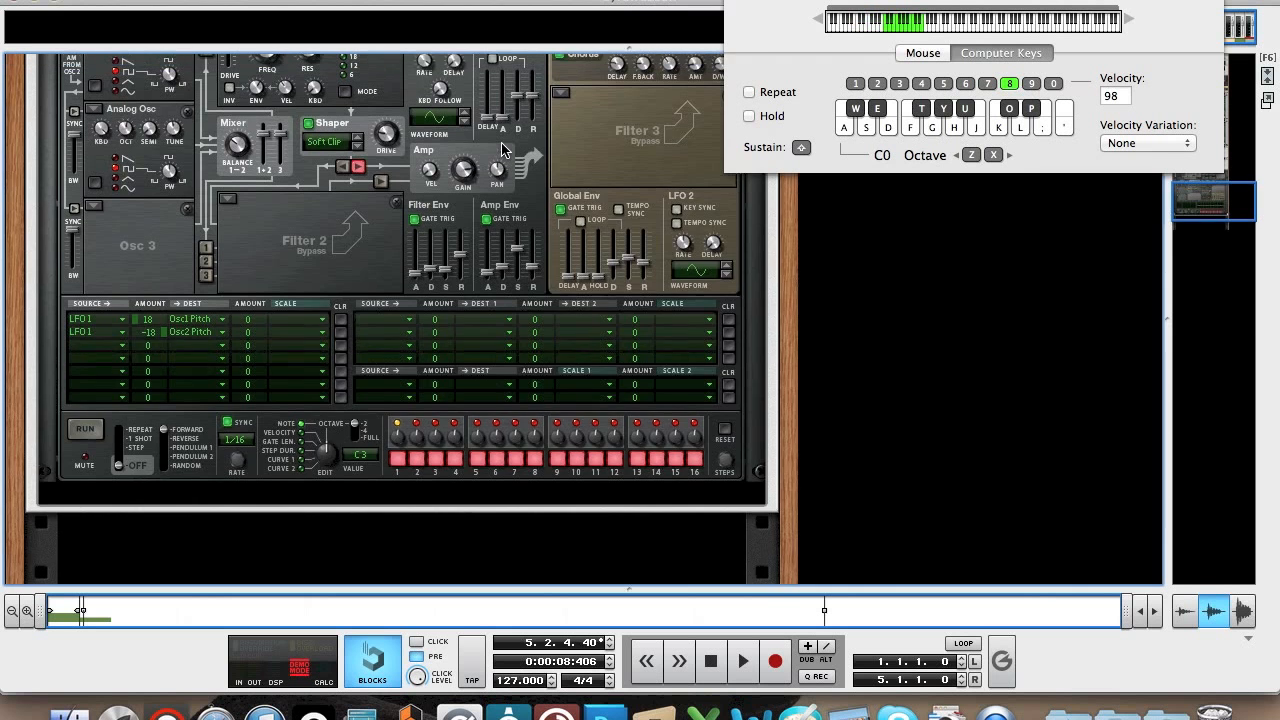
{"action": "scroll", "coordinate": [503, 149], "scroll_direction": "up", "scroll_amount": 5}
{"action": "mouse_move", "coordinate": [277, 235]}
{"action": "left_click_drag", "start_coordinate": [277, 235], "coordinate": [283, 247]}
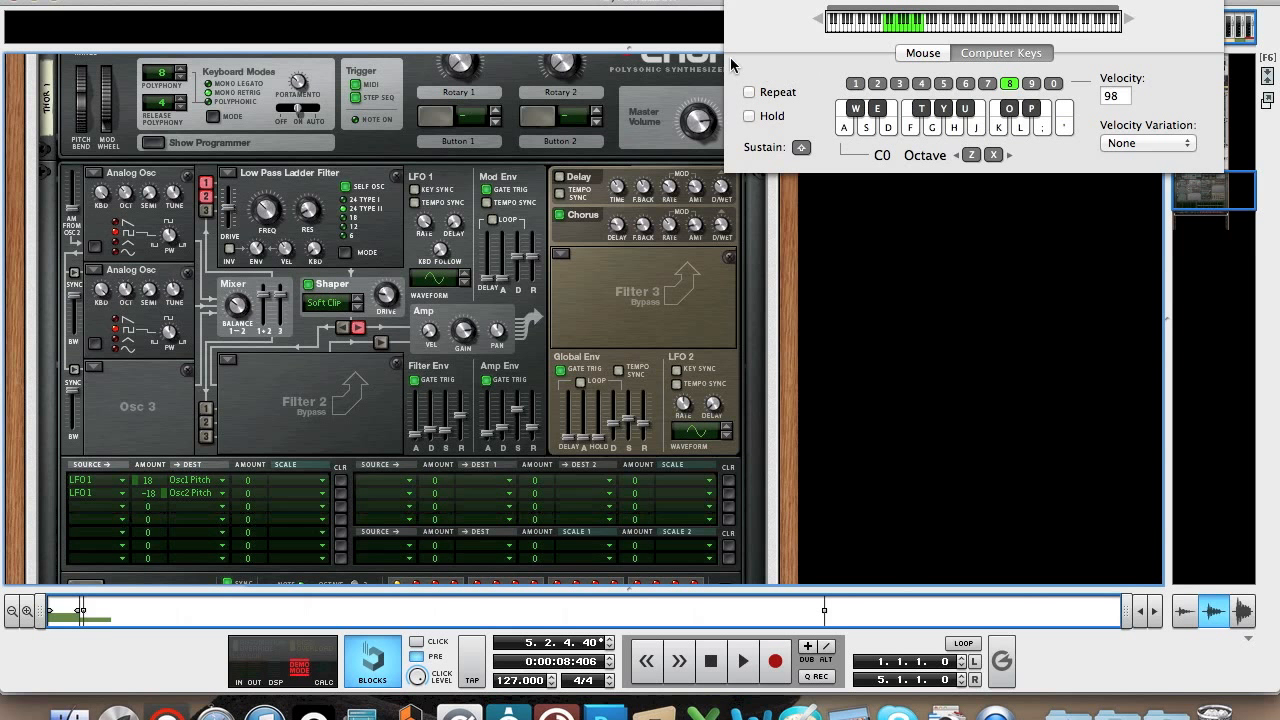
{"action": "left_click", "coordinate": [736, 2]}
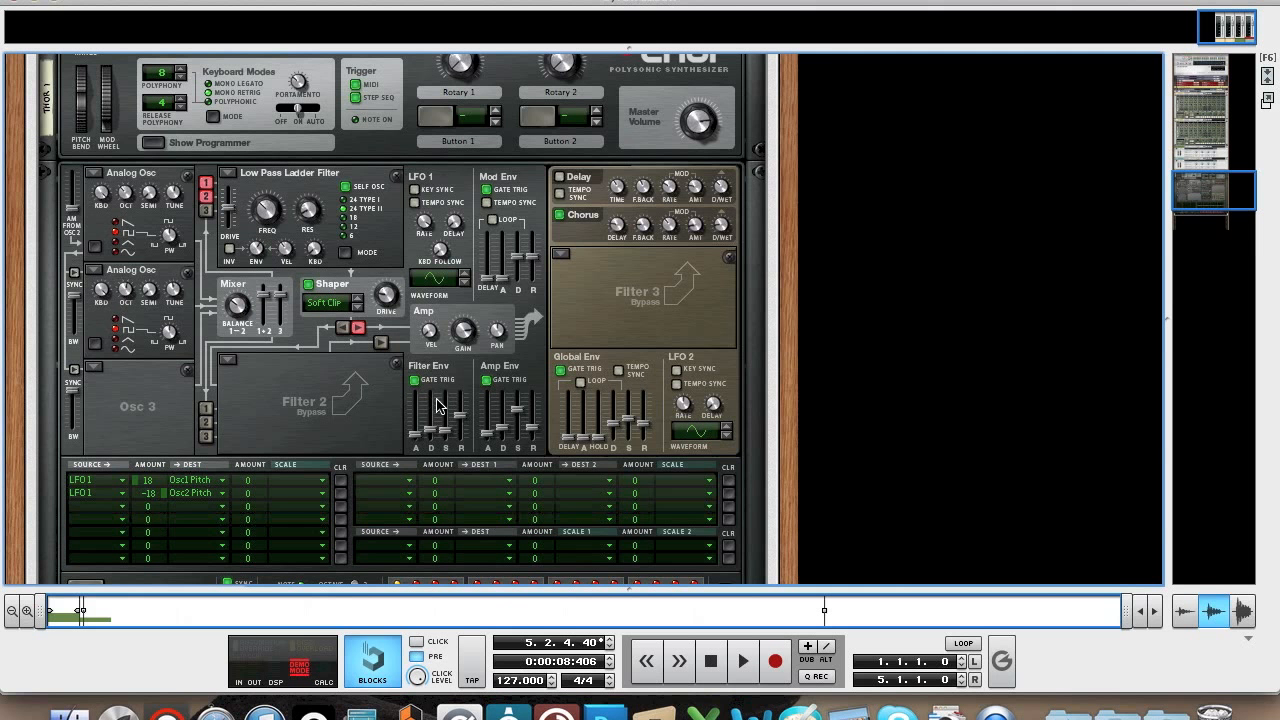
Add a Scream 4 Distortion below Thor inside the Combinator.
{"action": "scroll", "coordinate": [412, 473], "scroll_direction": "down", "scroll_amount": 3}
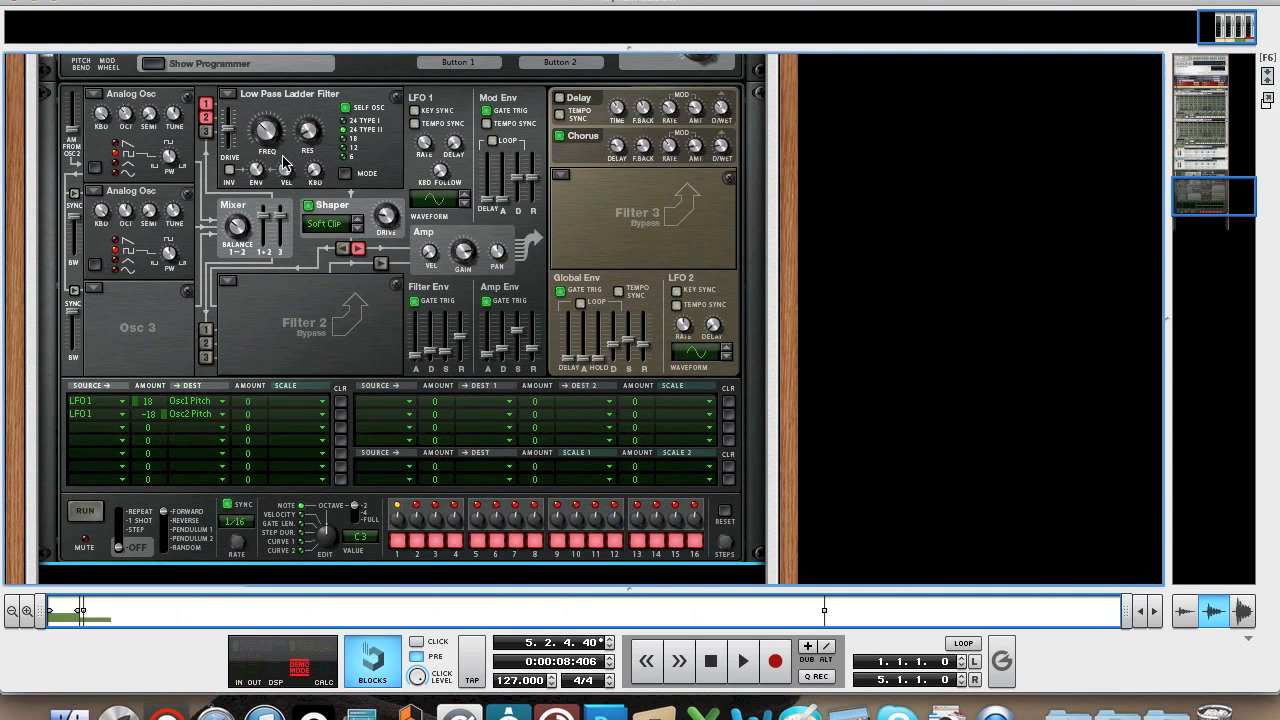
{"action": "scroll", "coordinate": [330, 380], "scroll_direction": "down", "scroll_amount": 6}
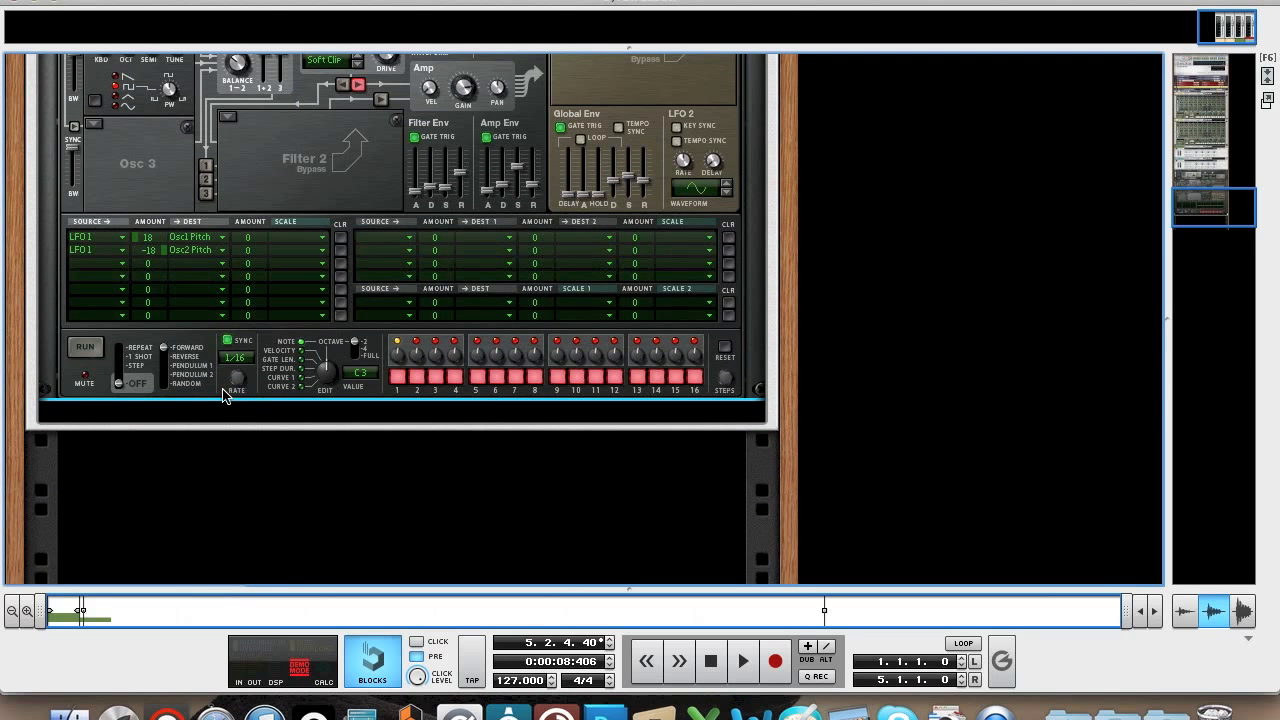
{"action": "scroll", "coordinate": [225, 395], "scroll_direction": "down", "scroll_amount": 1}
{"action": "right_click", "coordinate": [195, 360]}
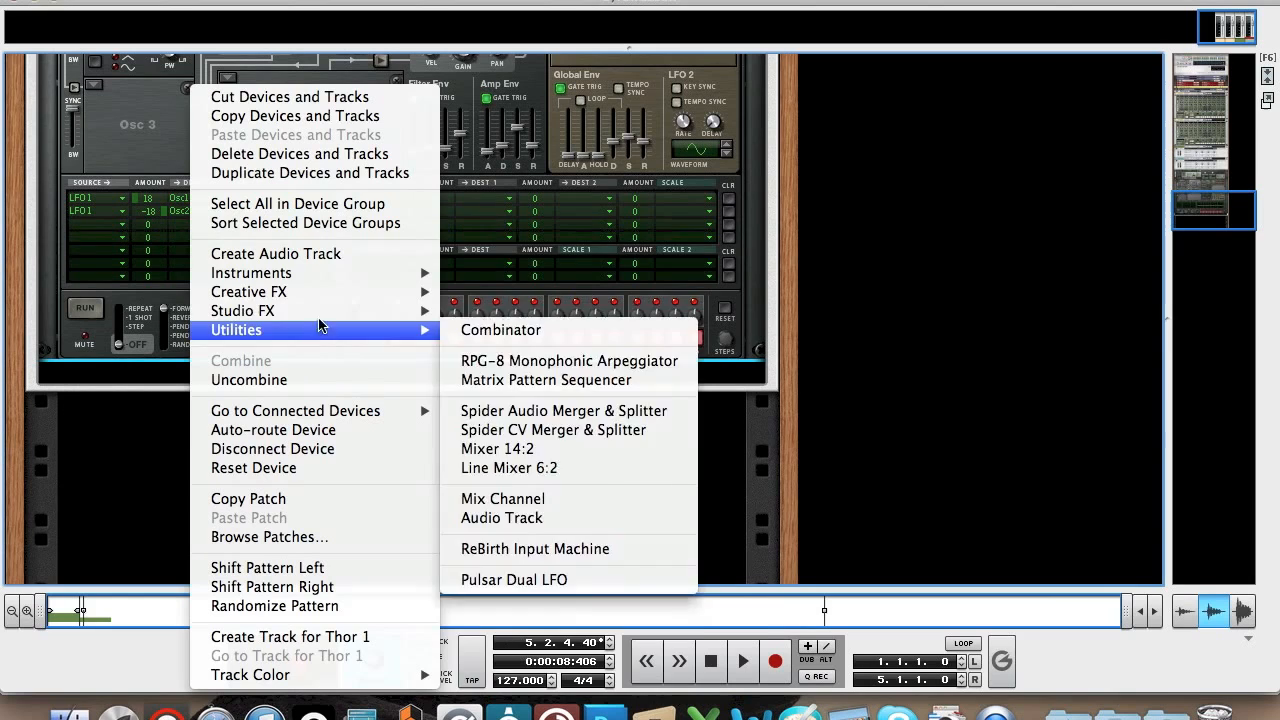
{"action": "mouse_move", "coordinate": [353, 291]}
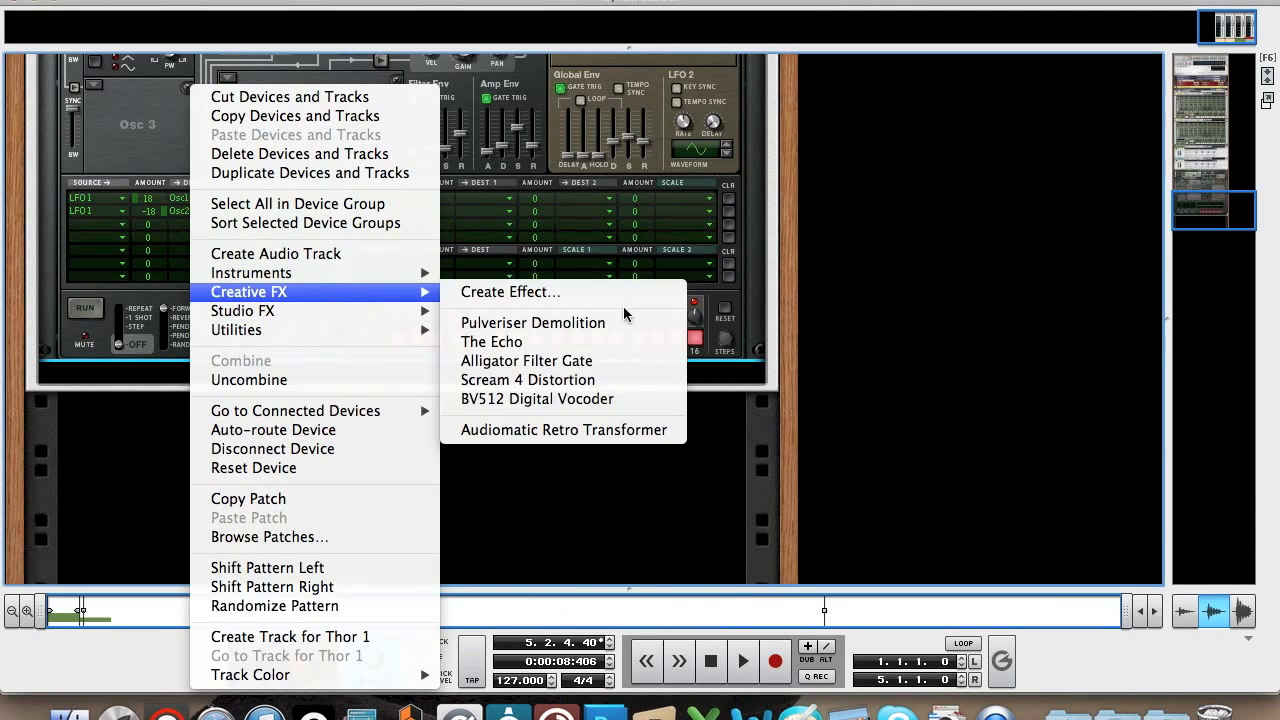
{"action": "left_click", "coordinate": [585, 379]}
{"action": "scroll", "coordinate": [534, 432], "scroll_direction": "down", "scroll_amount": 2}
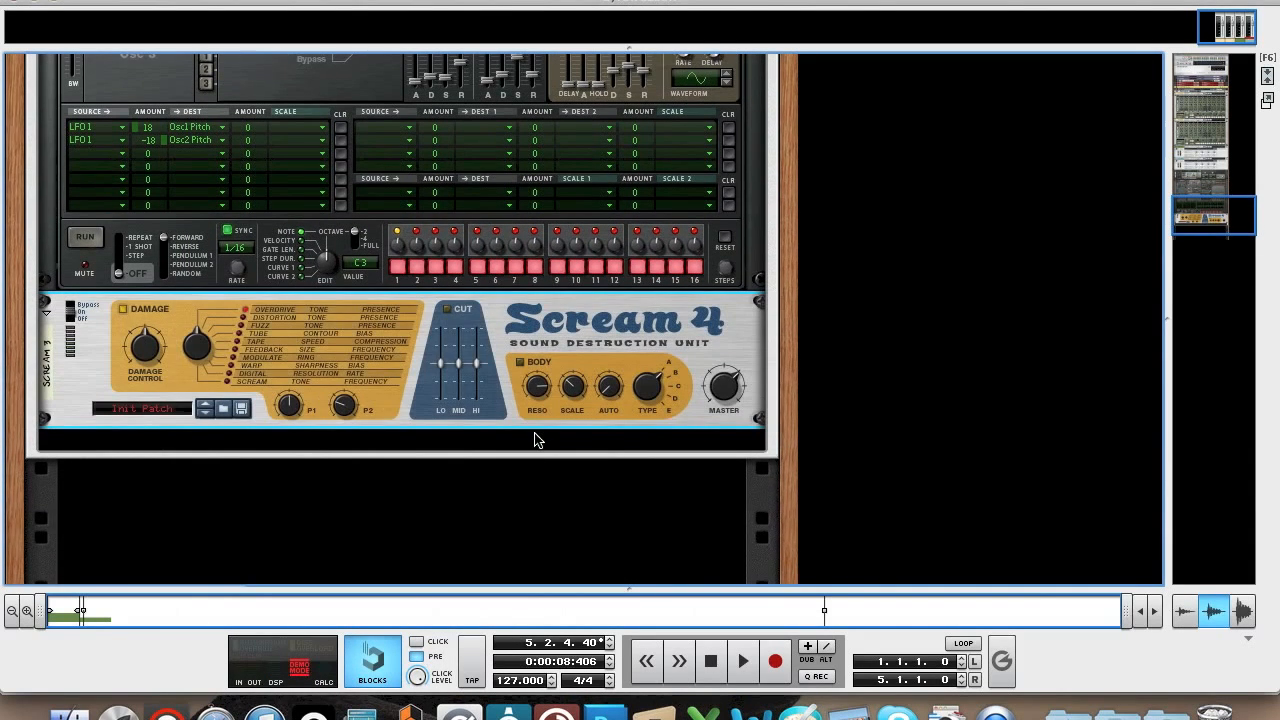
Set Scream 4's damage type to Warp and Damage Control to 24, turn up P1 and adjust P2.
{"action": "left_click", "coordinate": [235, 366]}
{"action": "mouse_move", "coordinate": [148, 355]}
{"action": "left_click_drag", "start_coordinate": [148, 355], "coordinate": [148, 379]}
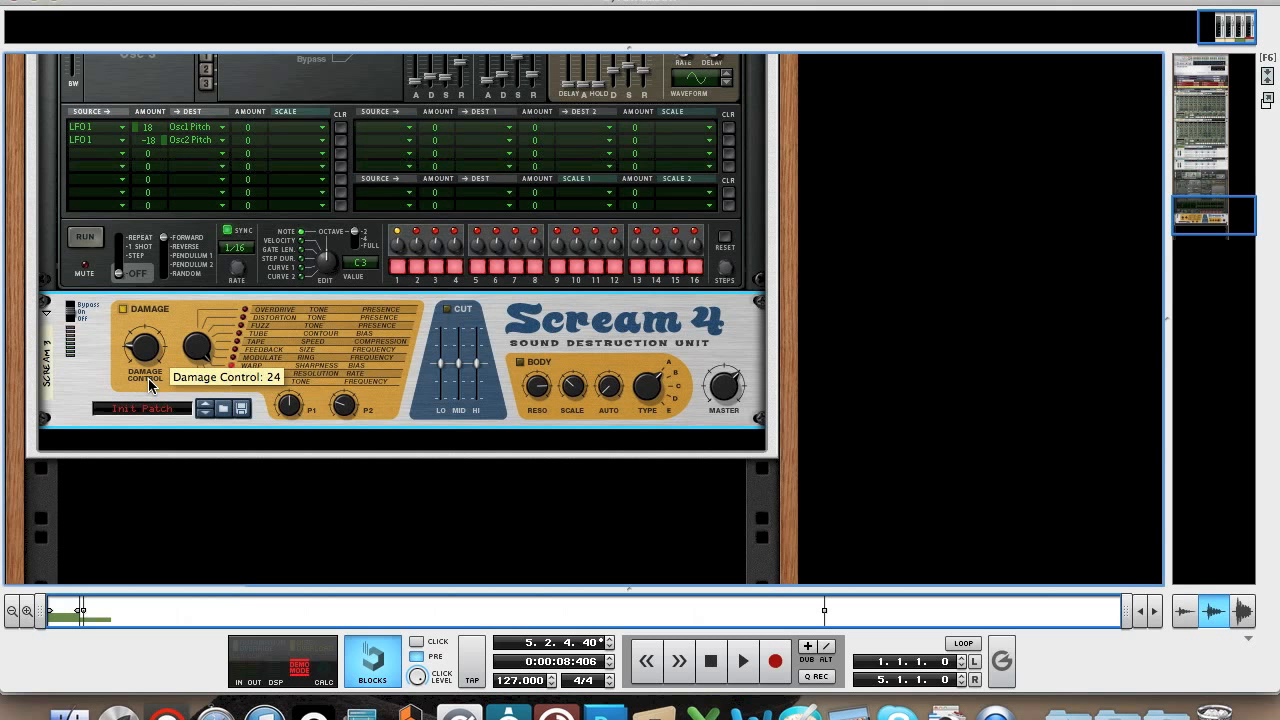
{"action": "mouse_move", "coordinate": [286, 382]}
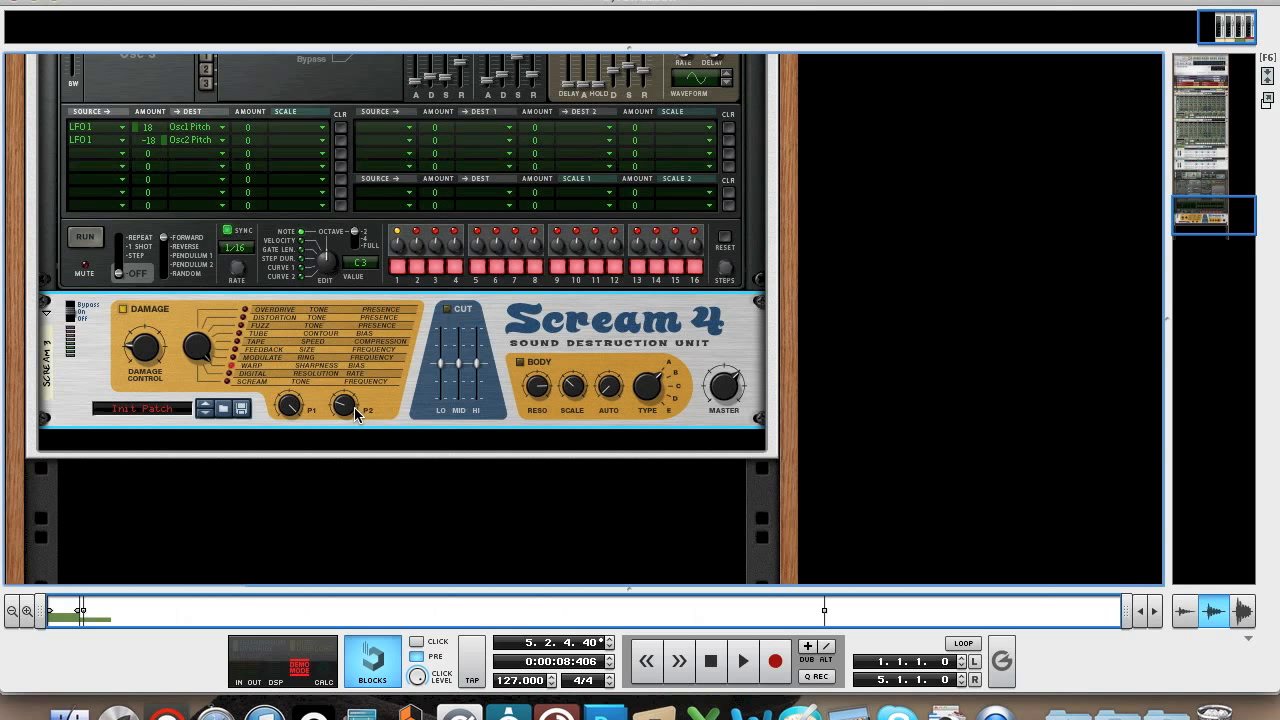
{"action": "mouse_move", "coordinate": [348, 410]}
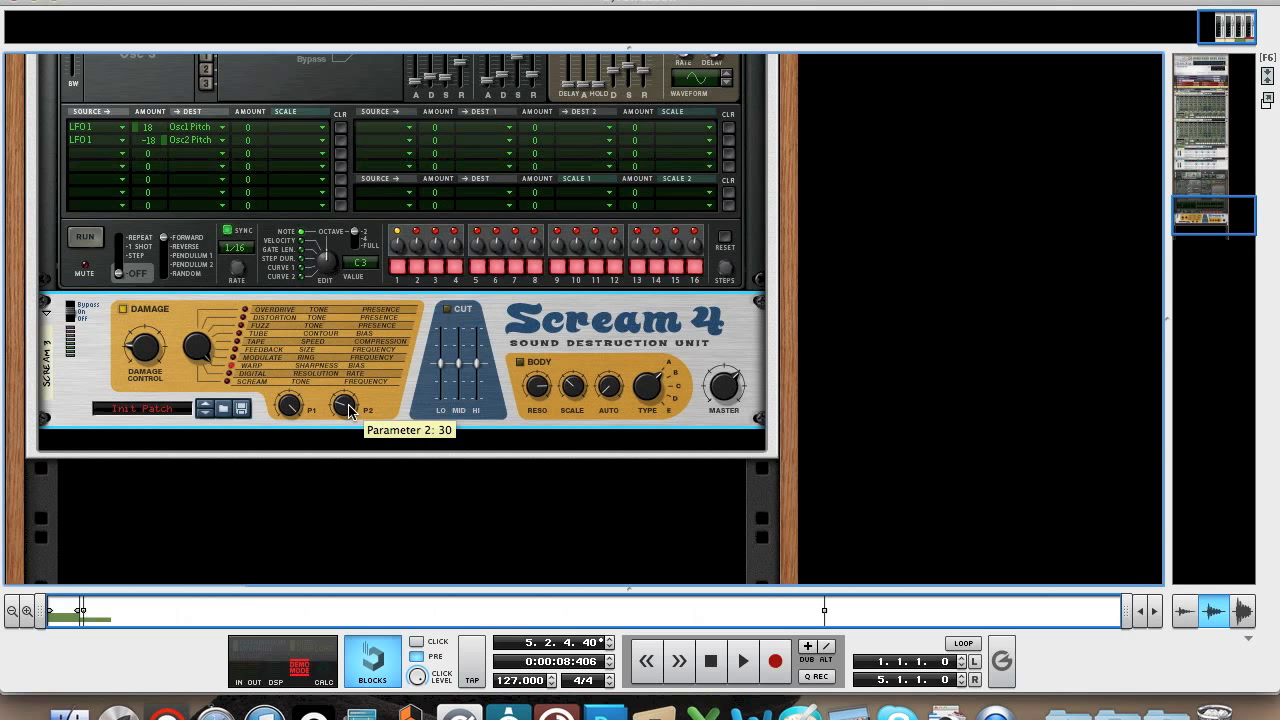
{"action": "left_click_drag", "start_coordinate": [348, 410], "coordinate": [346, 363]}
Add an ECF-42 Envelope Controlled Filter after Scream 4.
{"action": "scroll", "coordinate": [390, 409], "scroll_direction": "down", "scroll_amount": 1}
{"action": "right_click", "coordinate": [372, 384]}
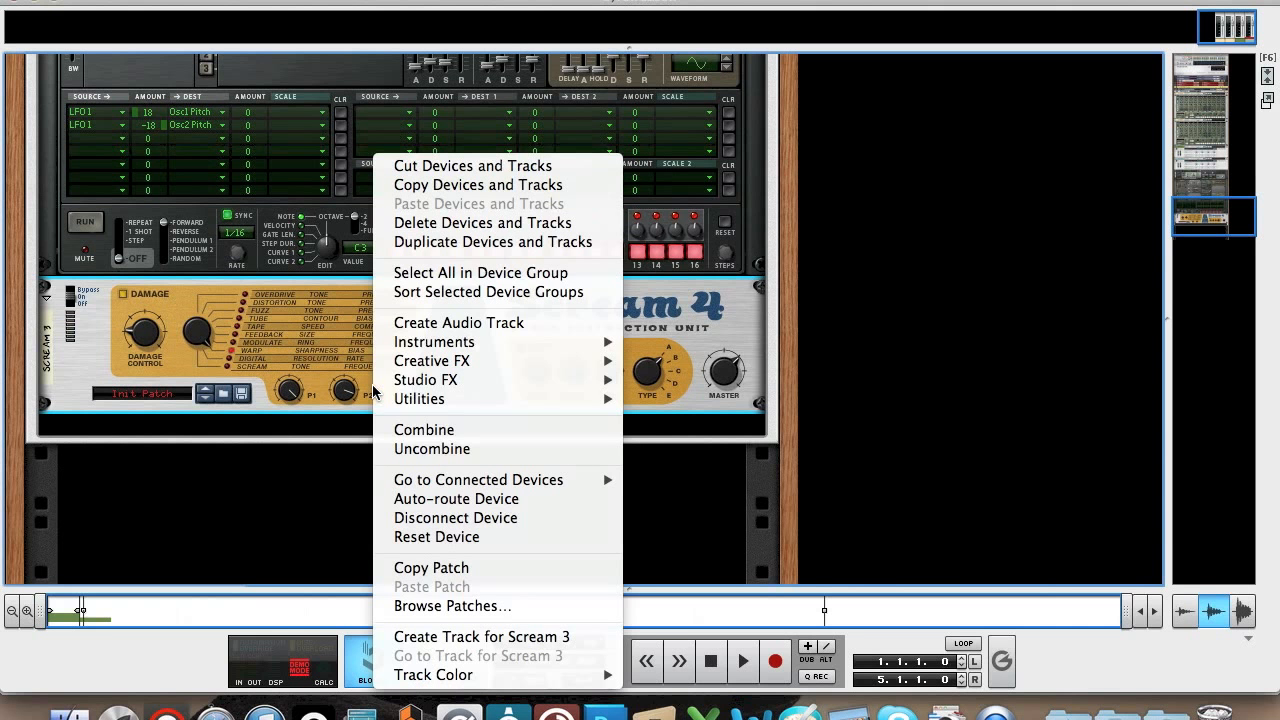
{"action": "mouse_move", "coordinate": [500, 379]}
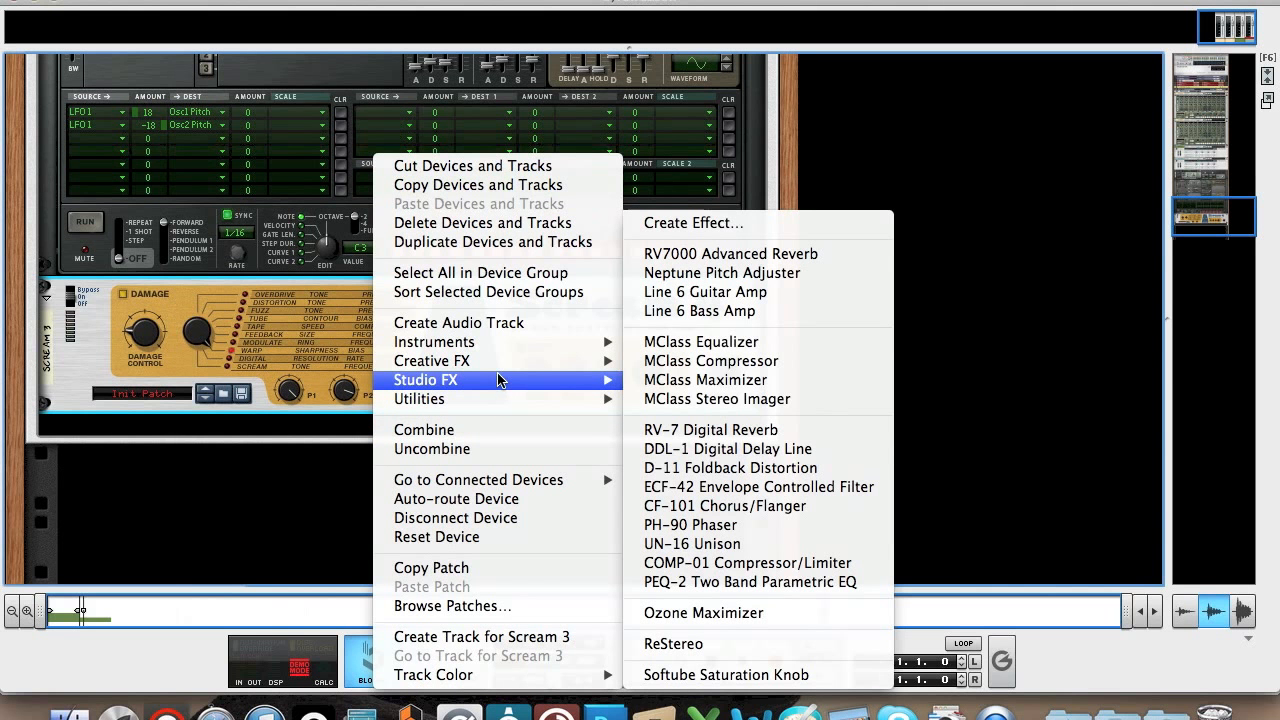
{"action": "left_click", "coordinate": [676, 487]}
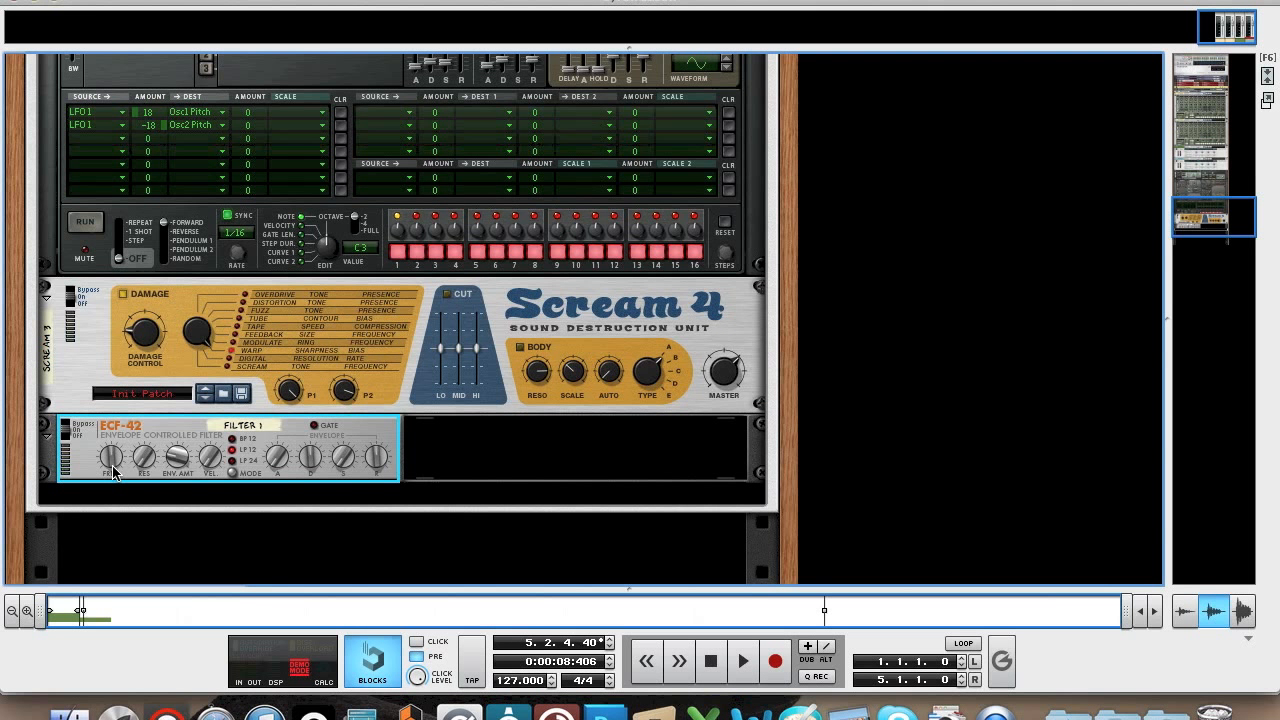
Set the ECF-42's frequency to 115.
{"action": "left_click_drag", "start_coordinate": [113, 473], "coordinate": [94, 423]}
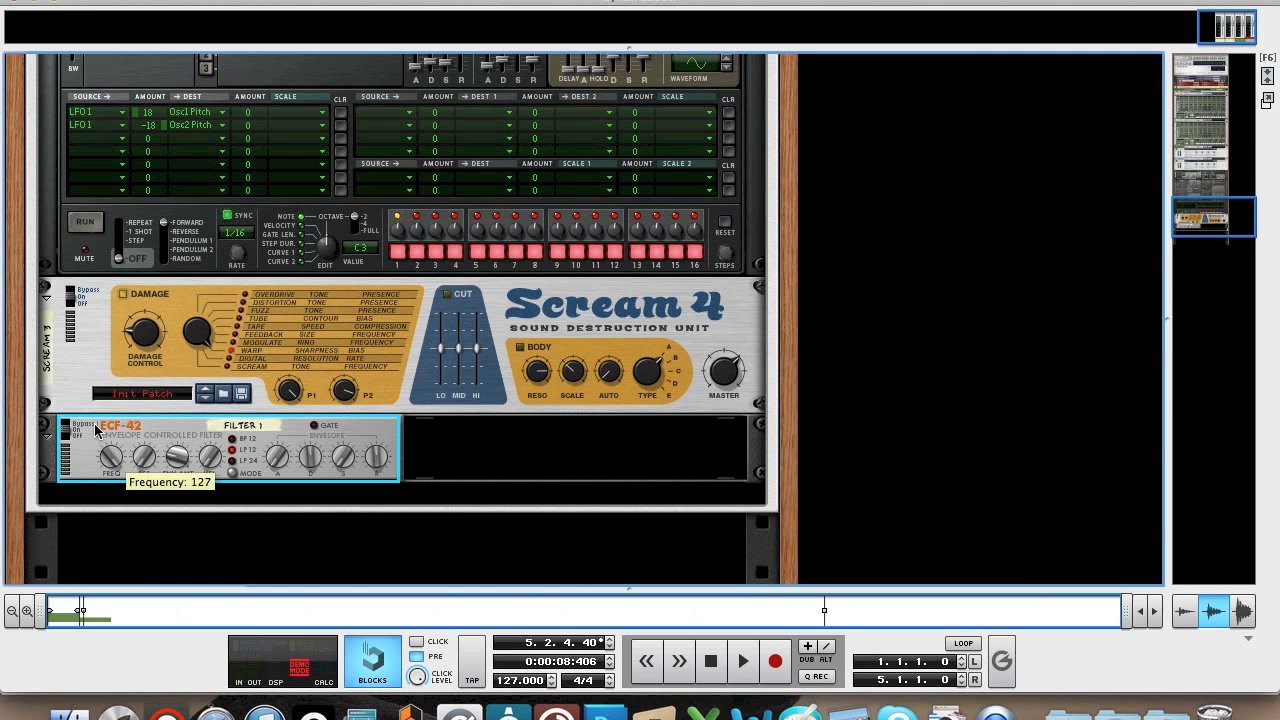
{"action": "scroll", "coordinate": [197, 400], "scroll_direction": "up", "scroll_amount": 10}
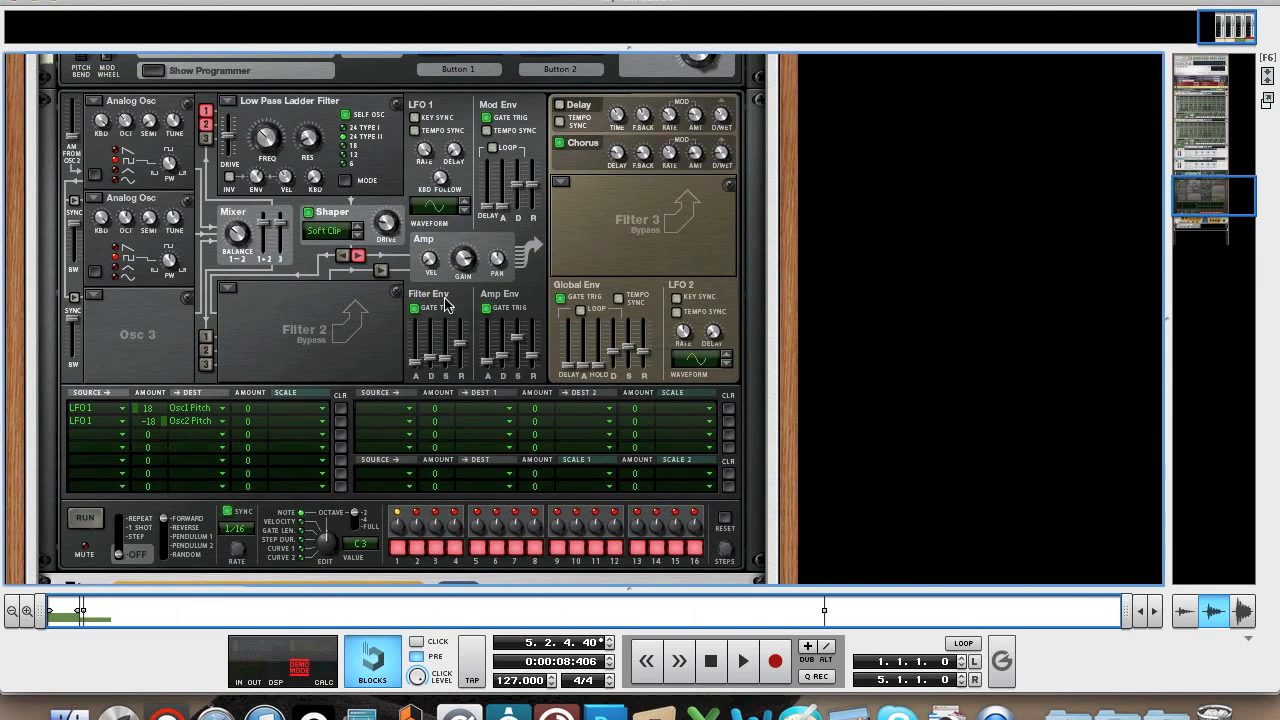
{"action": "scroll", "coordinate": [330, 478], "scroll_direction": "down", "scroll_amount": 5}
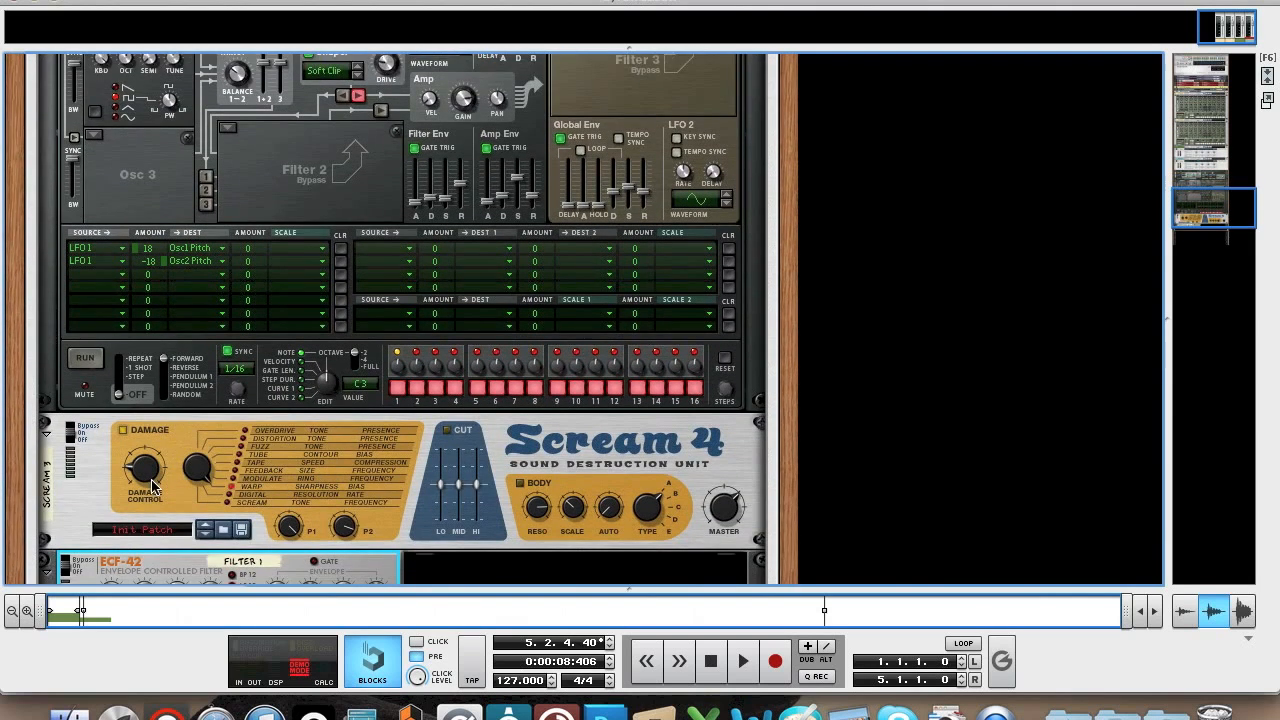
{"action": "scroll", "coordinate": [152, 485], "scroll_direction": "down", "scroll_amount": 3}
{"action": "left_click_drag", "start_coordinate": [110, 517], "coordinate": [111, 522]}
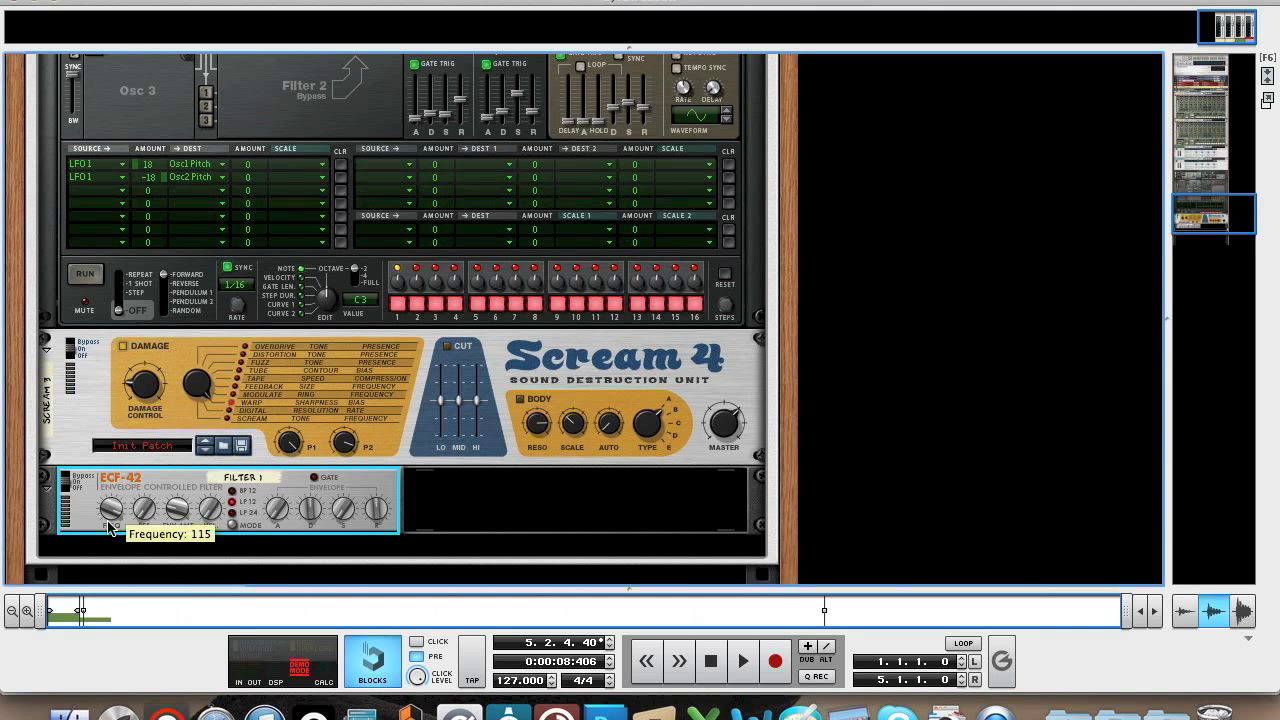
{"action": "scroll", "coordinate": [466, 529], "scroll_direction": "down", "scroll_amount": 4}
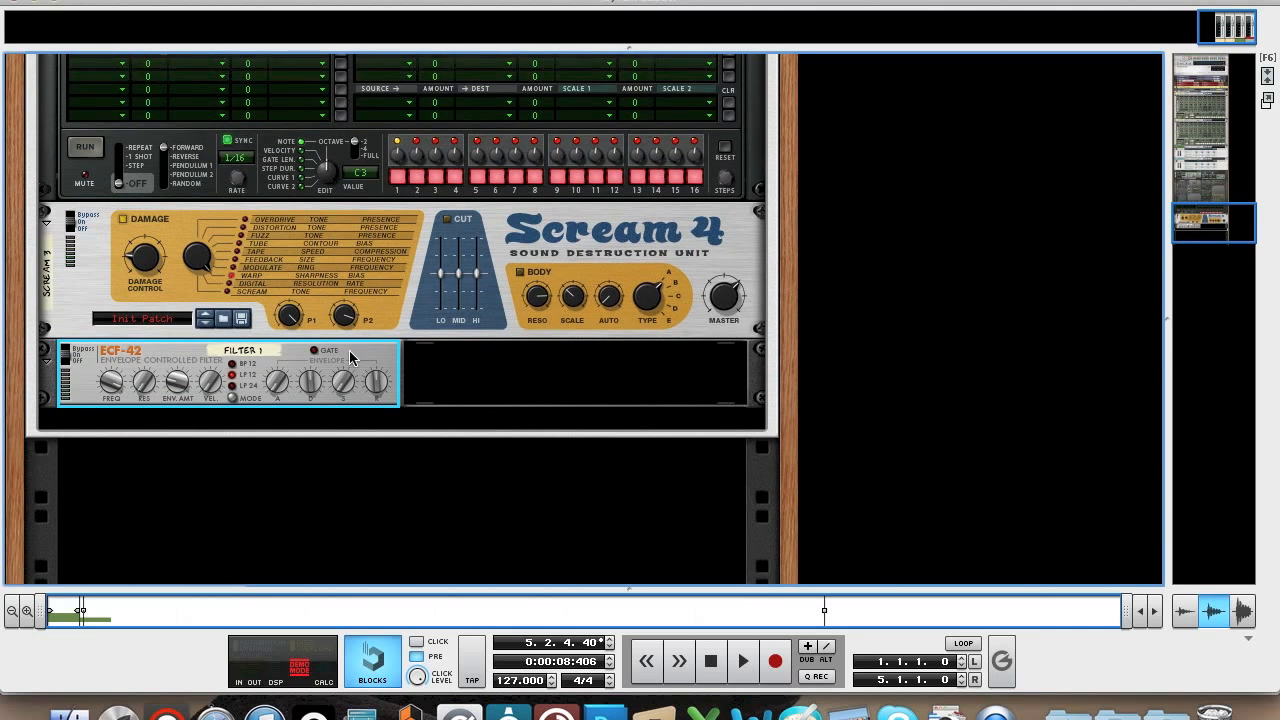
{"action": "scroll", "coordinate": [349, 350], "scroll_direction": "up", "scroll_amount": 9}
{"action": "left_click", "coordinate": [228, 207]}
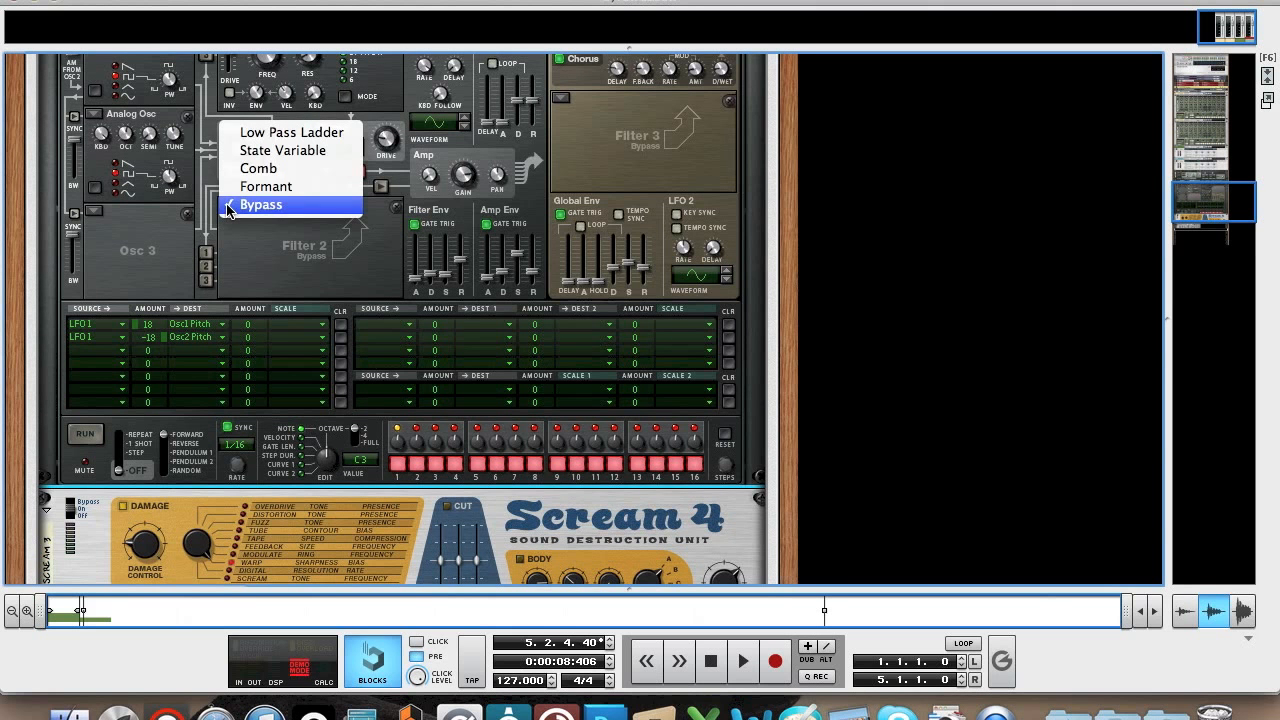
{"action": "left_click", "coordinate": [279, 302]}
{"action": "scroll", "coordinate": [278, 295], "scroll_direction": "down", "scroll_amount": 4}
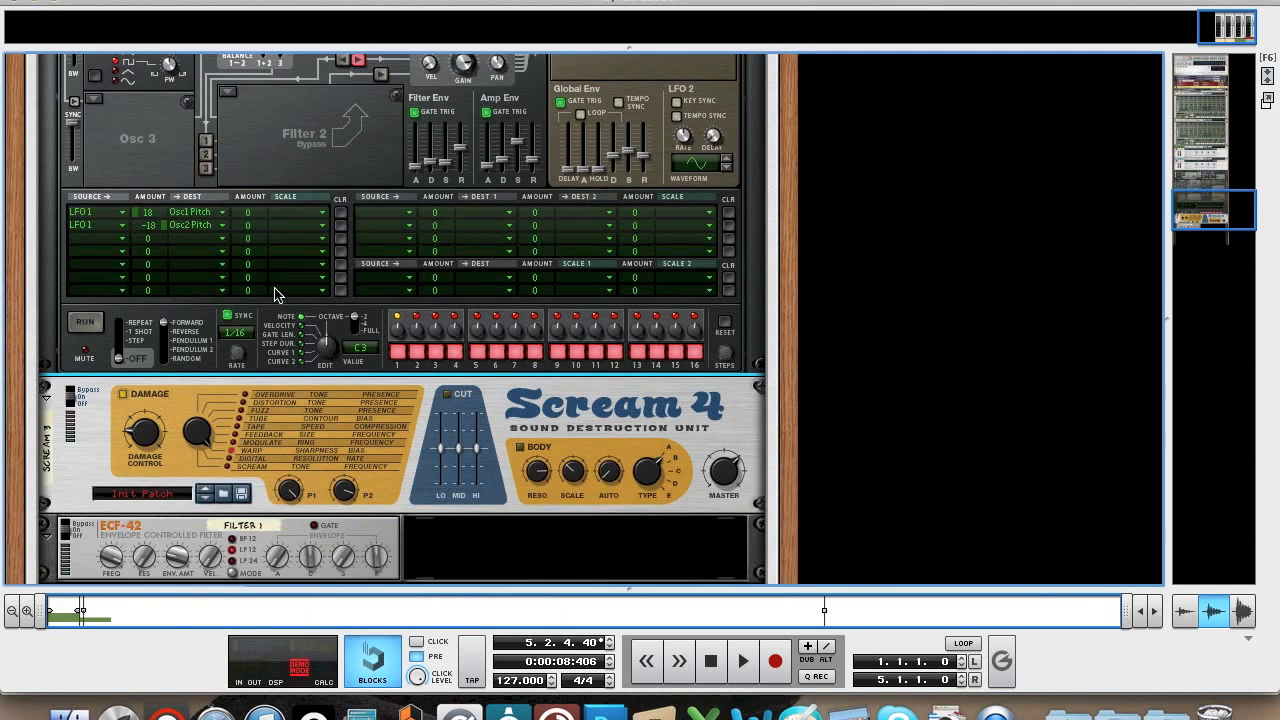
Add a BV512 Vocoder after the ECF-42 filter inside the Combinator.
{"action": "scroll", "coordinate": [278, 295], "scroll_direction": "down", "scroll_amount": 8}
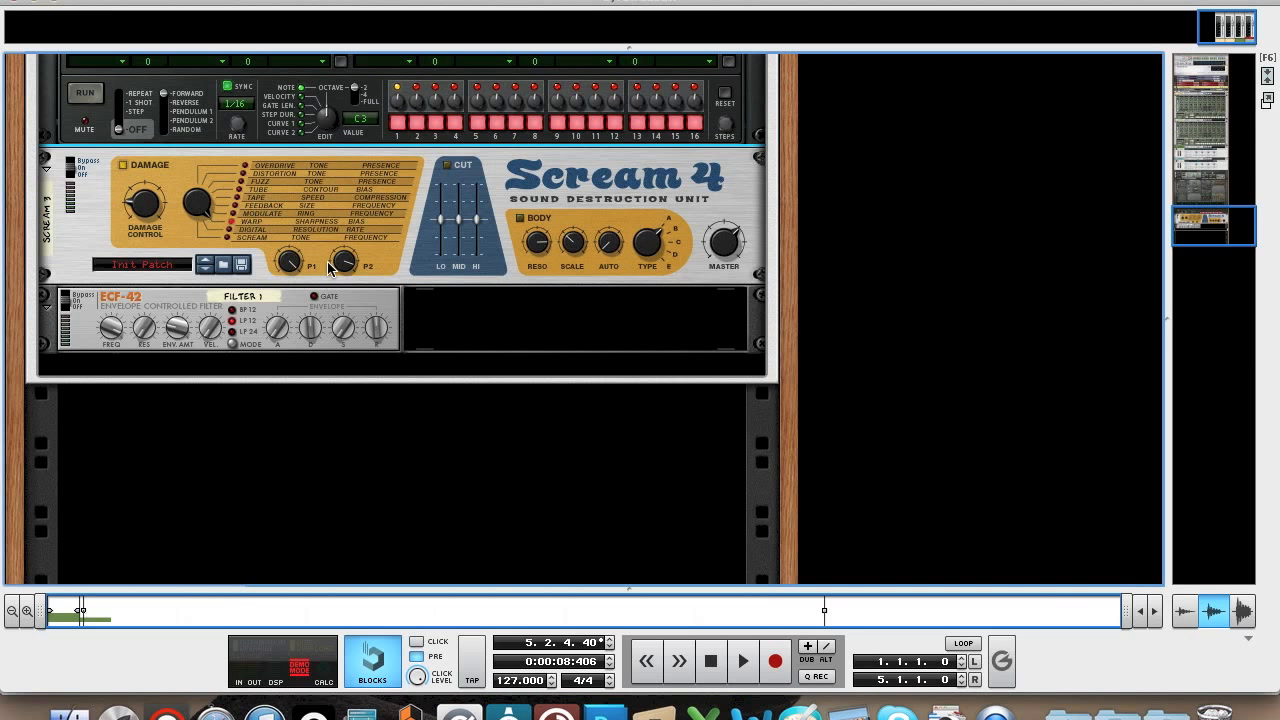
{"action": "right_click", "coordinate": [366, 346]}
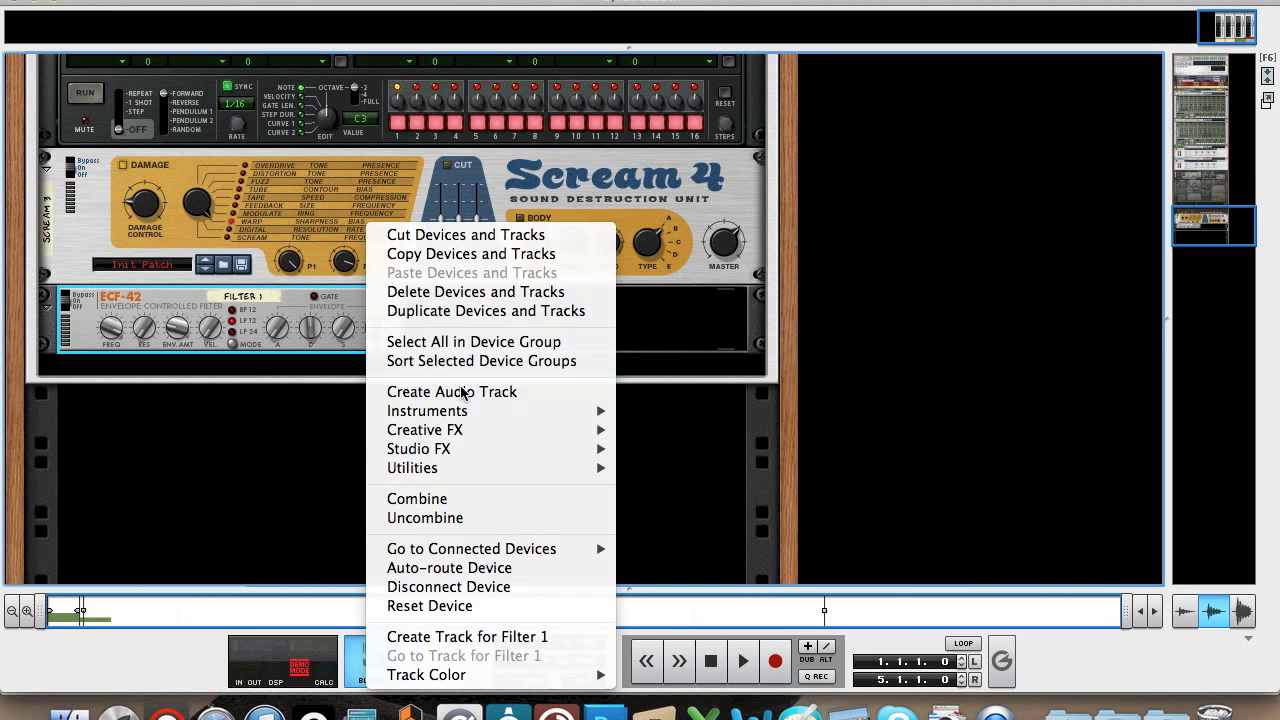
{"action": "mouse_move", "coordinate": [460, 430]}
{"action": "left_click", "coordinate": [762, 540]}
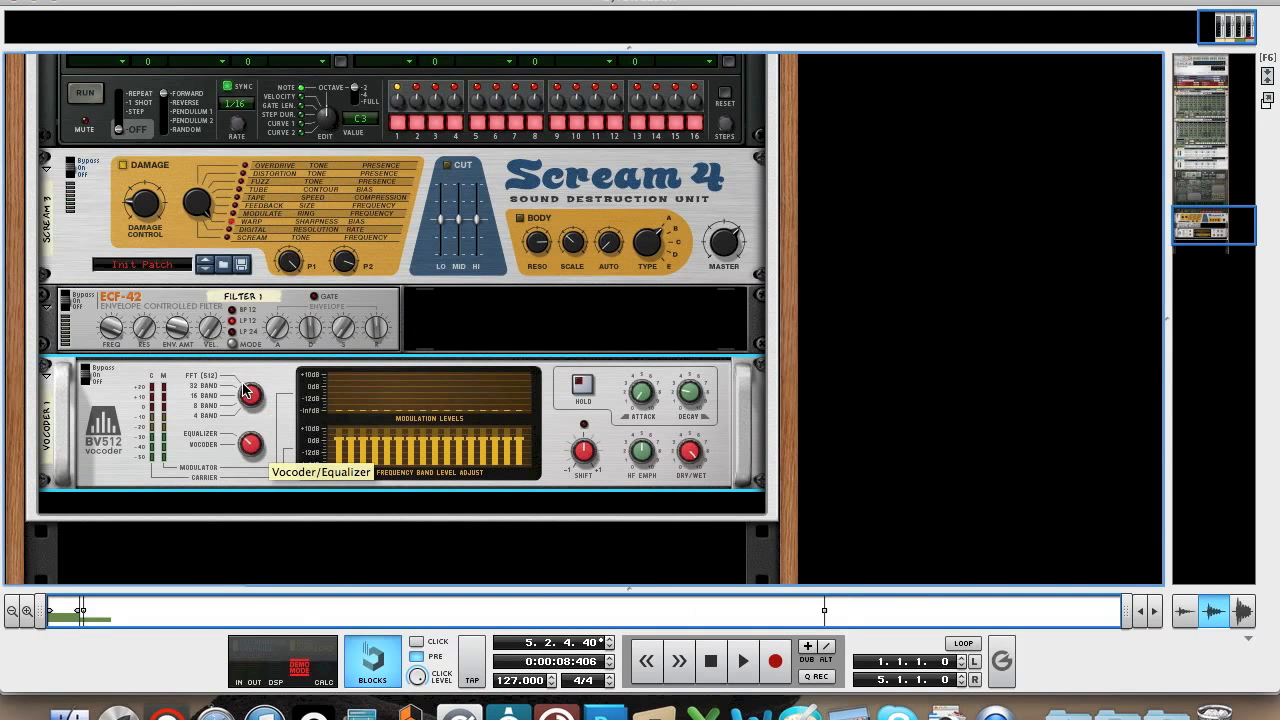
Switch the BV512 to 4 bands, turn up its Shift and fine-tune the frequency band levels.
{"action": "left_click_drag", "start_coordinate": [249, 394], "coordinate": [251, 406]}
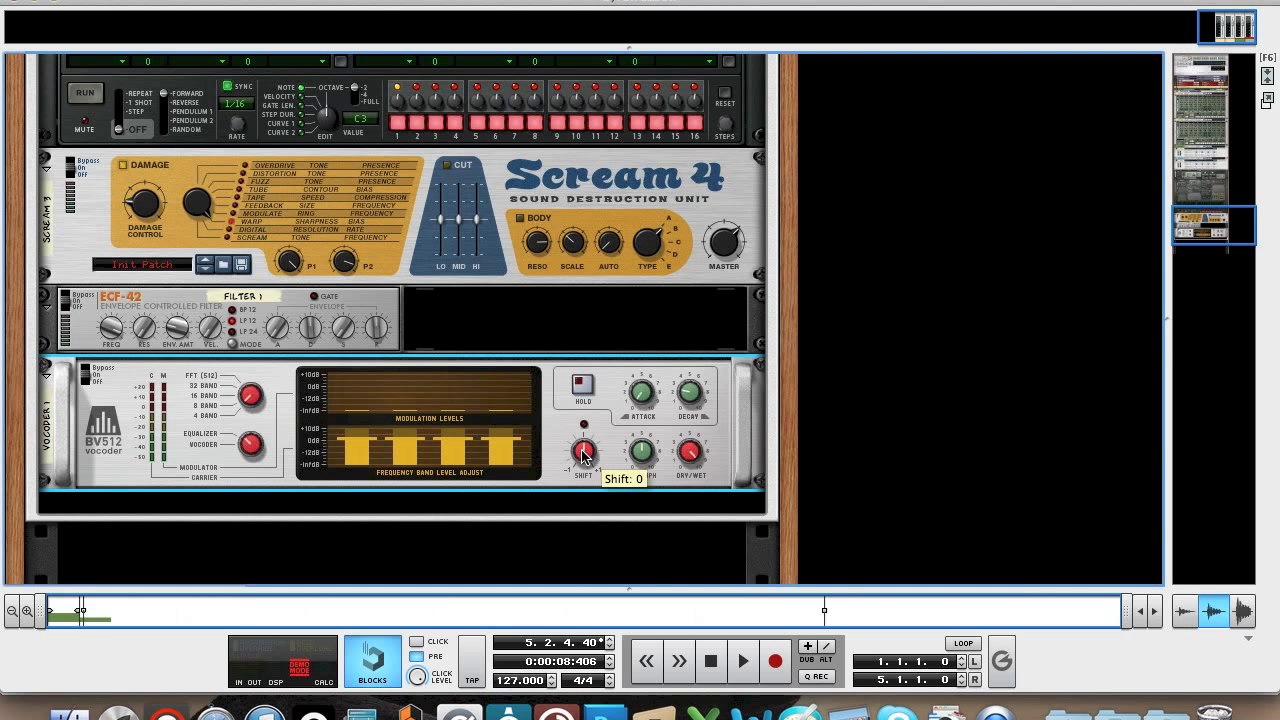
{"action": "left_click_drag", "start_coordinate": [585, 455], "coordinate": [578, 415]}
{"action": "left_click_drag", "start_coordinate": [517, 446], "coordinate": [518, 450]}
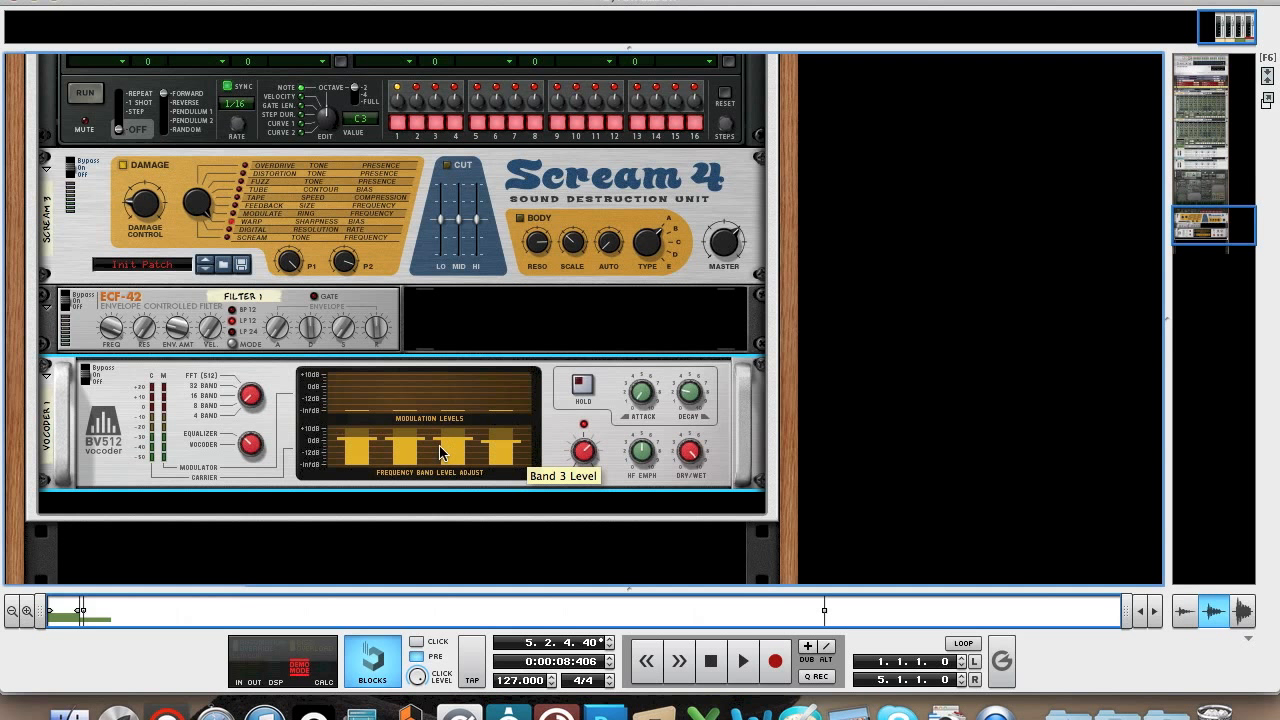
{"action": "left_click_drag", "start_coordinate": [416, 438], "coordinate": [416, 440]}
Open the on-screen piano keys and play a few notes to audition the patch through the vocoder.
{"action": "scroll", "coordinate": [568, 465], "scroll_direction": "down", "scroll_amount": 3}
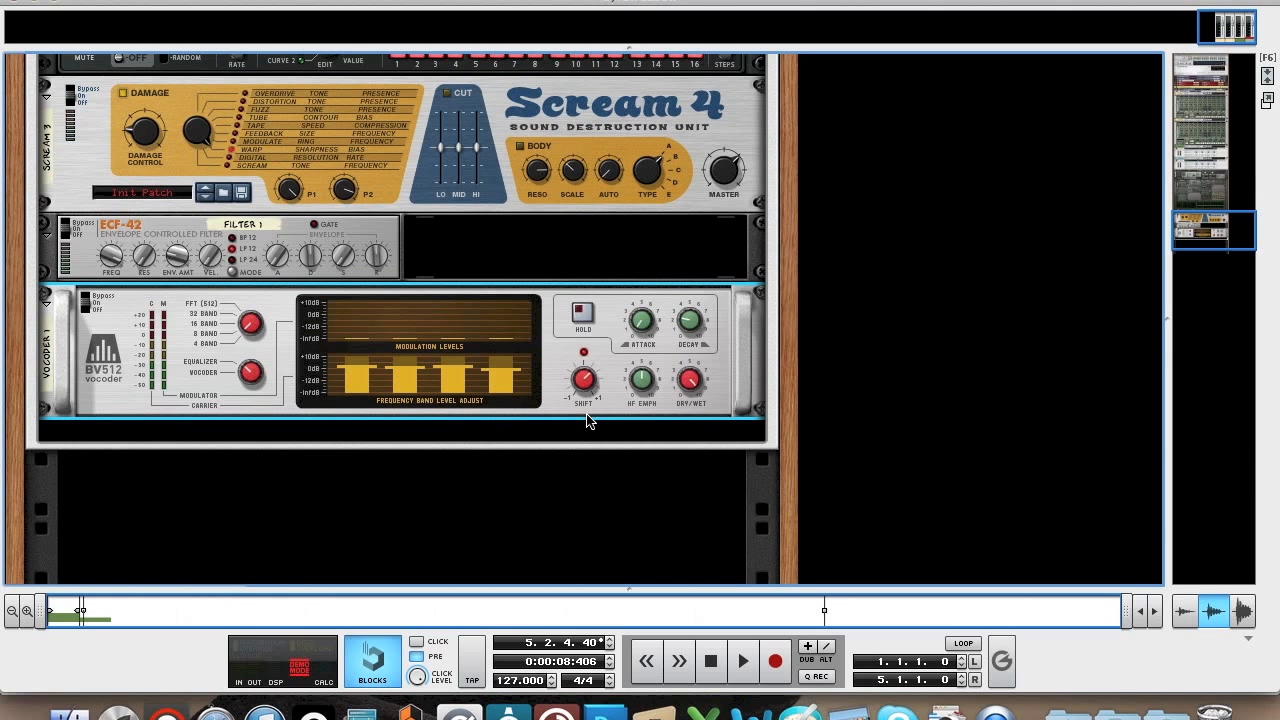
{"action": "key", "text": "F4"}
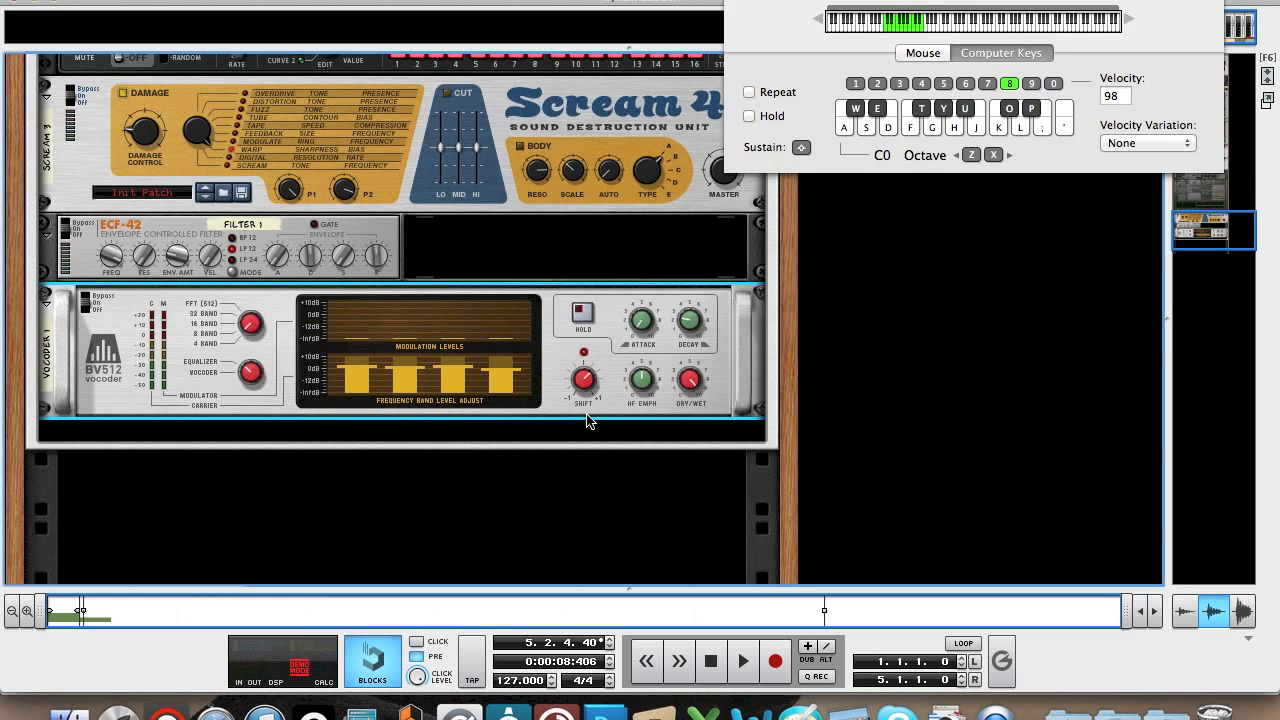
{"action": "key", "text": "j"}
{"action": "key", "text": "j"}
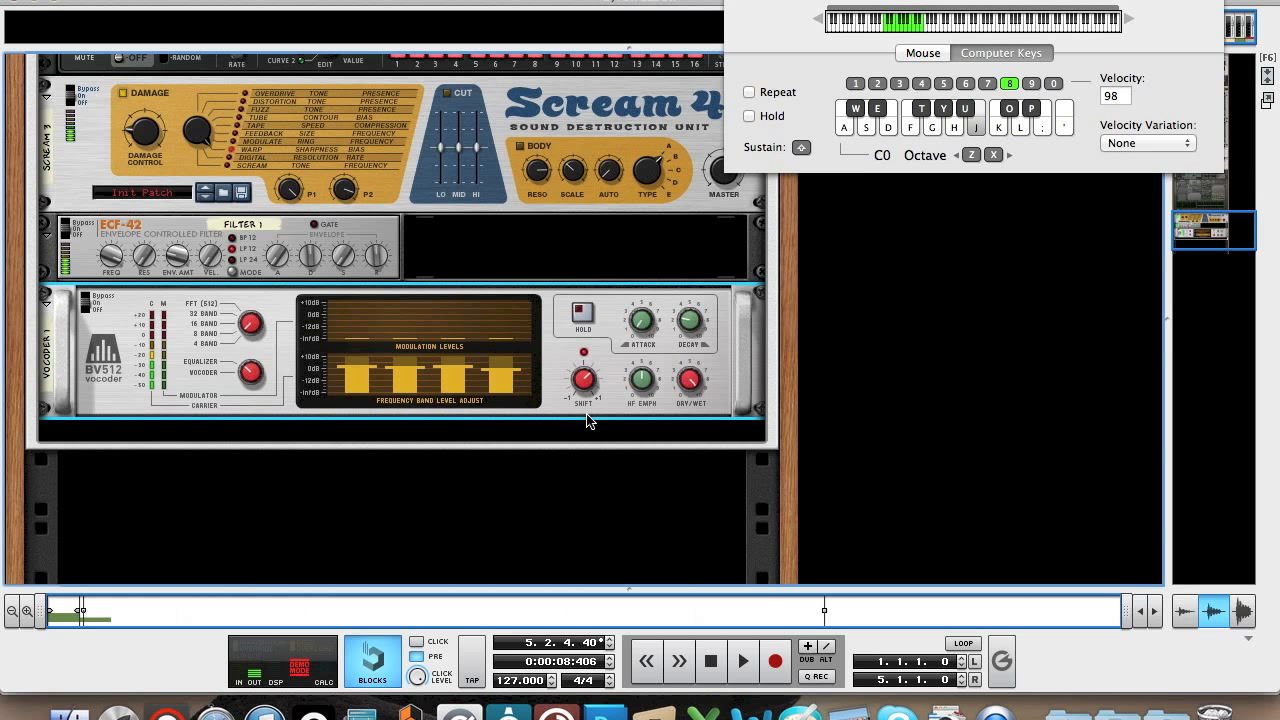
{"action": "key", "text": "d"}
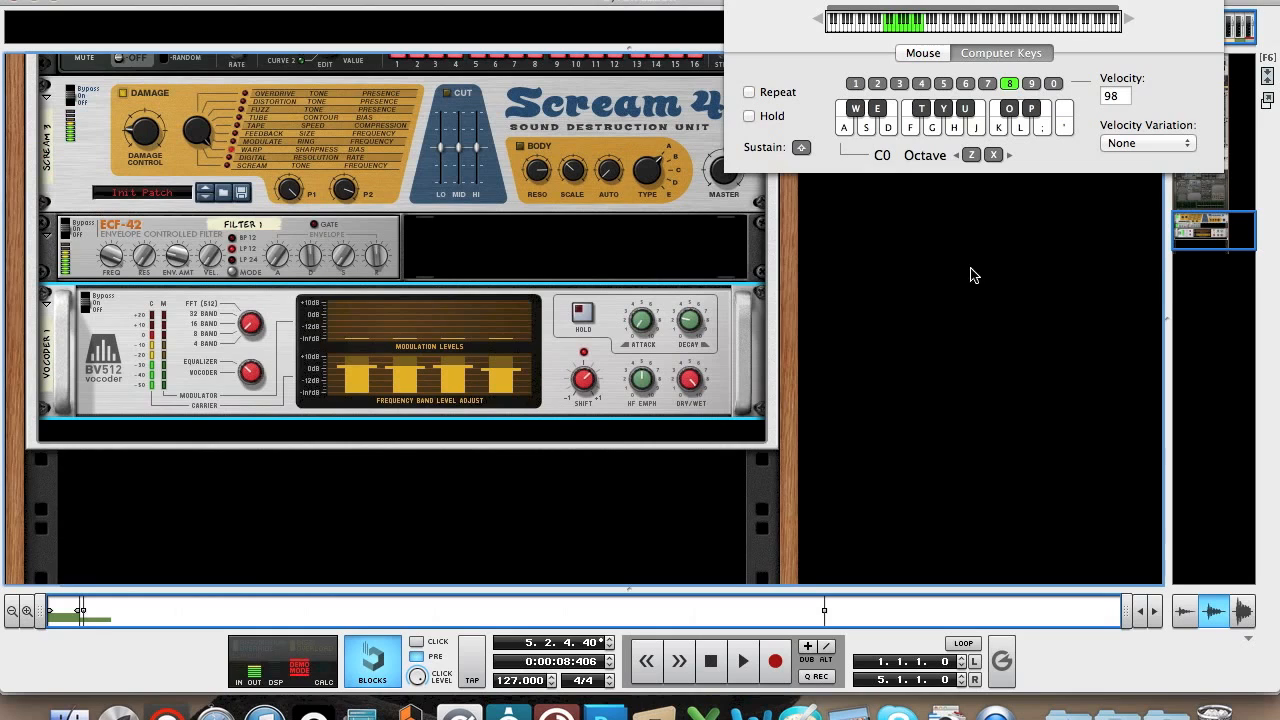
Make a slight upward adjustment to a Thor control while playing repeated low test notes.
{"action": "scroll", "coordinate": [1003, 264], "scroll_direction": "up", "scroll_amount": 5}
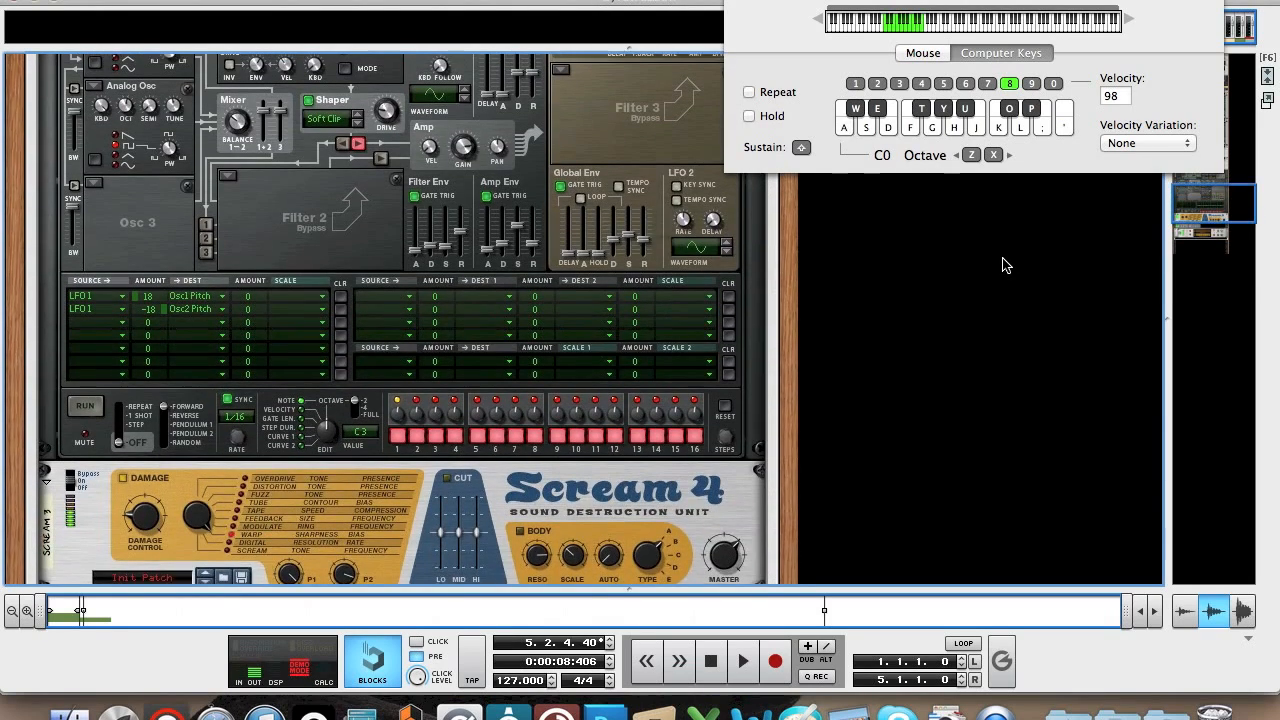
{"action": "scroll", "coordinate": [1003, 263], "scroll_direction": "up", "scroll_amount": 3}
{"action": "key", "text": "a"}
{"action": "mouse_move", "coordinate": [276, 141]}
{"action": "left_mouse_down"}
{"action": "mouse_move", "coordinate": [275, 100]}
{"action": "mouse_move", "coordinate": [276, 151]}
{"action": "mouse_move", "coordinate": [276, 134]}
{"action": "left_mouse_up"}
{"action": "key", "text": "a"}
{"action": "key", "text": "a"}
{"action": "key", "text": "a"}
{"action": "key", "text": "d"}
{"action": "key", "text": "d"}
{"action": "key", "text": "d"}
{"action": "key", "text": "d"}
{"action": "key", "text": "d"}
{"action": "key", "text": "d"}
Add two MClass Equalizers in series after the BV512 Vocoder.
{"action": "scroll", "coordinate": [905, 319], "scroll_direction": "down", "scroll_amount": 2}
{"action": "scroll", "coordinate": [905, 319], "scroll_direction": "down", "scroll_amount": 12}
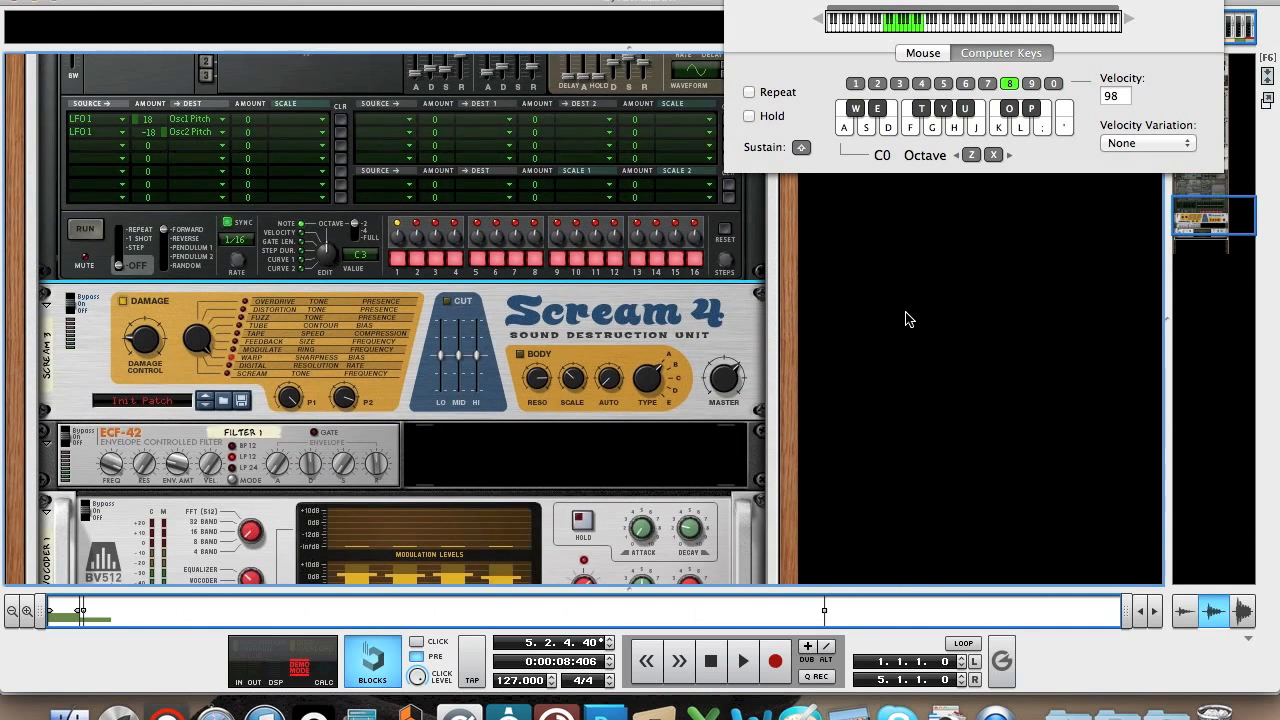
{"action": "scroll", "coordinate": [905, 318], "scroll_direction": "down", "scroll_amount": 3}
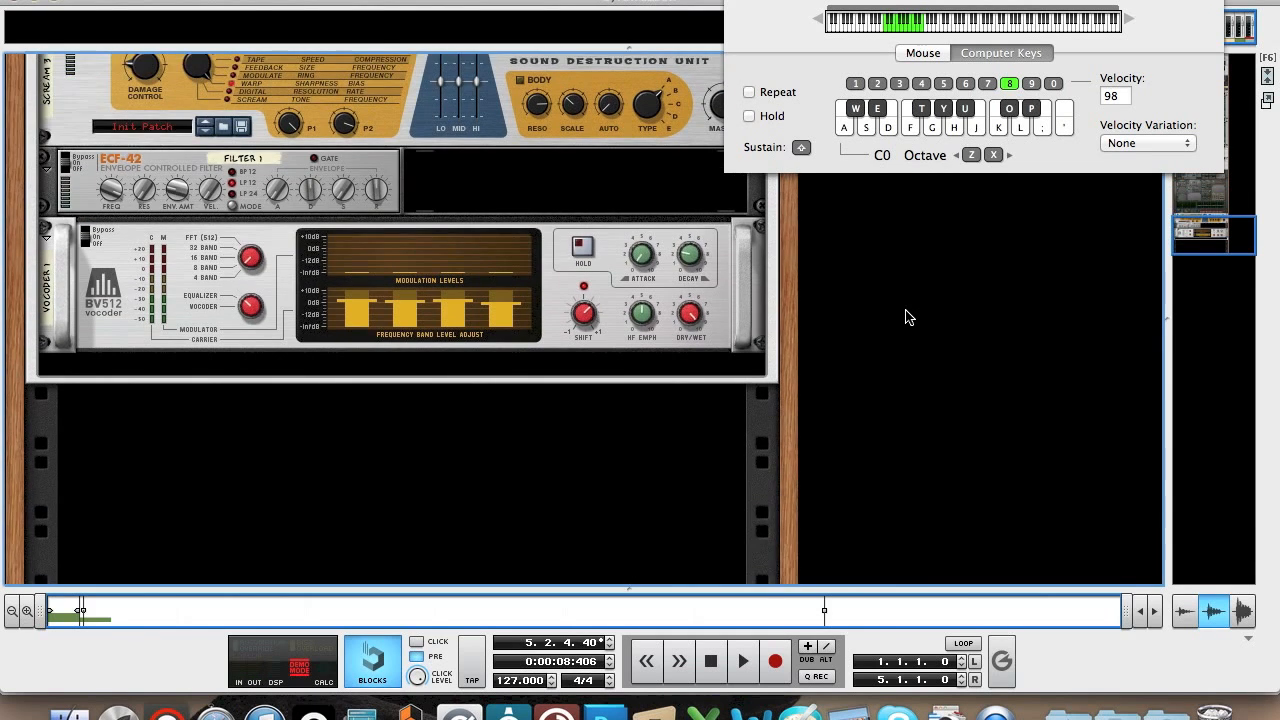
{"action": "right_click", "coordinate": [214, 333]}
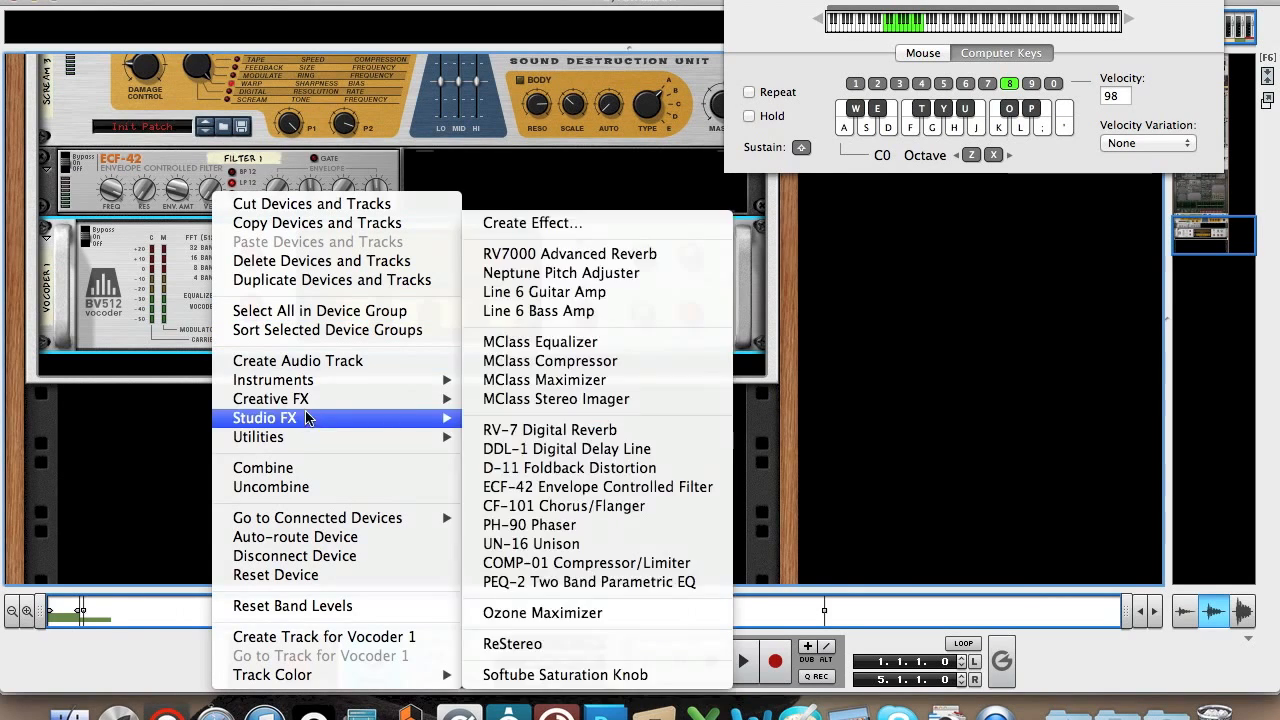
{"action": "mouse_move", "coordinate": [306, 417]}
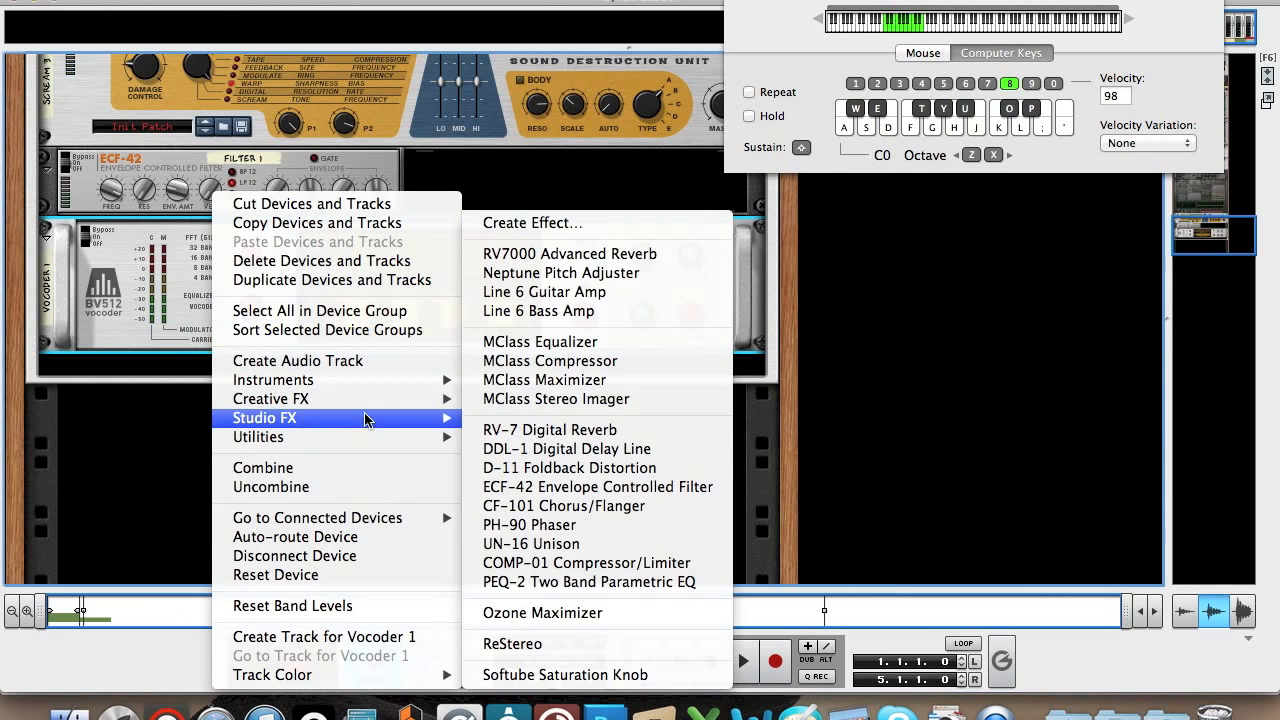
{"action": "left_click", "coordinate": [530, 342]}
{"action": "right_click", "coordinate": [443, 449]}
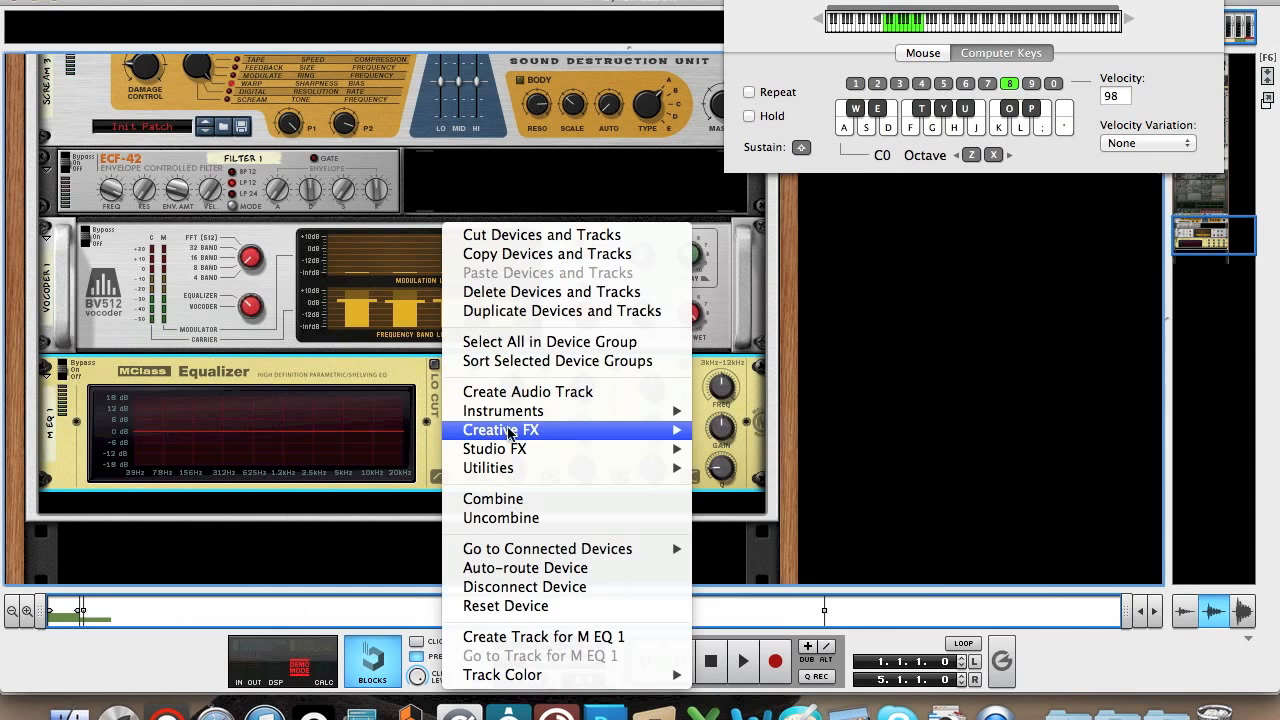
{"action": "mouse_move", "coordinate": [531, 449]}
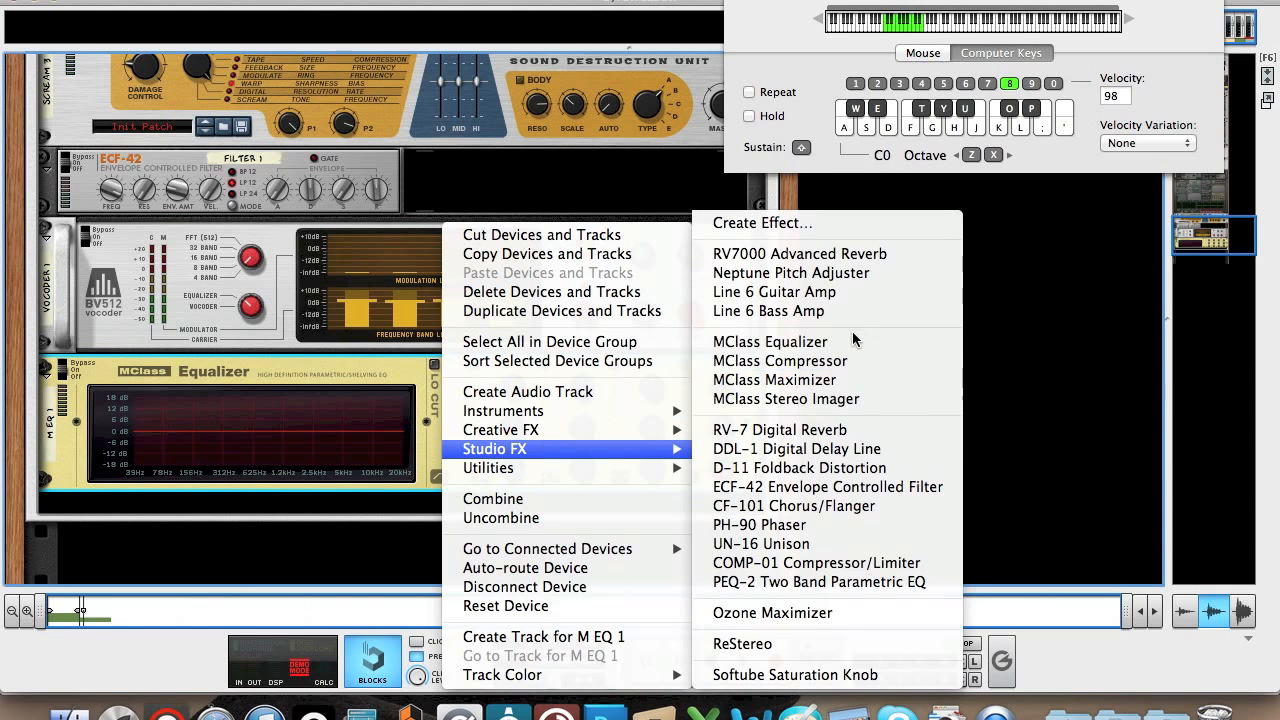
{"action": "left_click", "coordinate": [851, 341]}
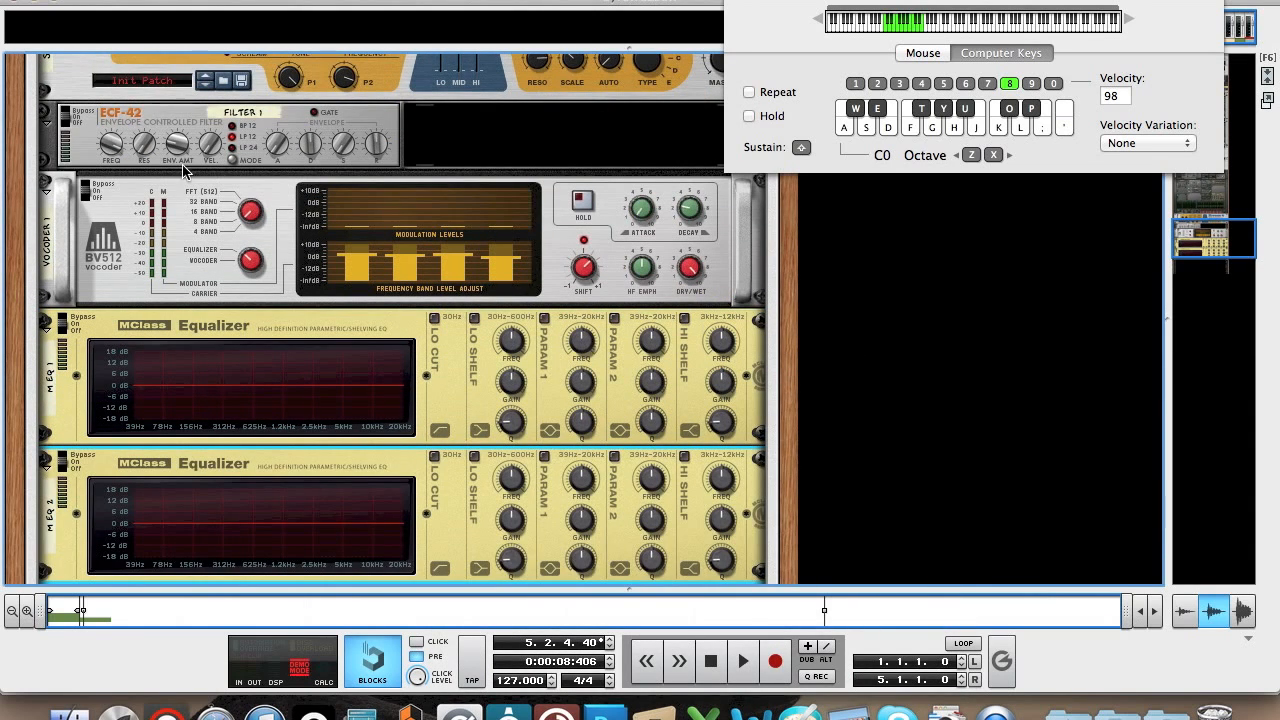
Enable the Lo Shelf, Param 1, Param 2 and Hi Shelf bands on the first MClass Equalizer.
{"action": "scroll", "coordinate": [300, 250], "scroll_direction": "down", "scroll_amount": 3}
{"action": "left_click", "coordinate": [474, 217]}
{"action": "left_click", "coordinate": [544, 217]}
{"action": "left_click", "coordinate": [614, 217]}
{"action": "left_click", "coordinate": [684, 217]}
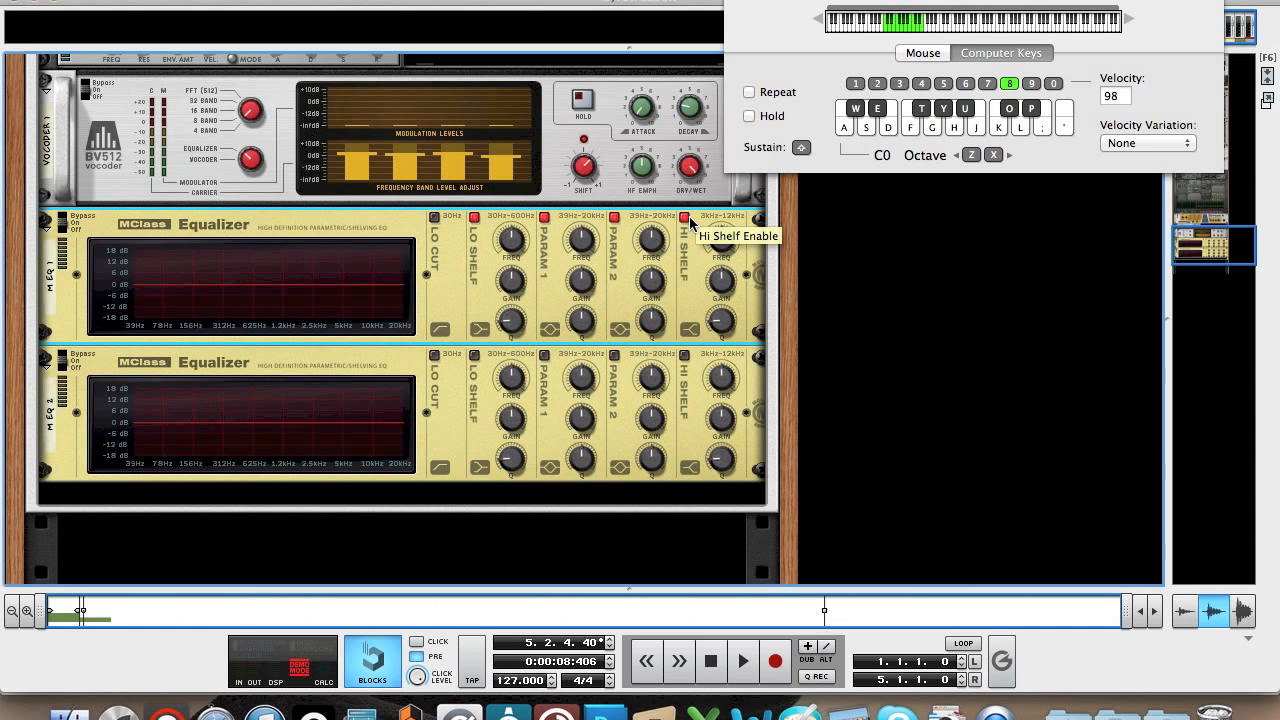
Set the first equalizer's low shelf to 92.5 Hz with 4.0 dB gain and raise its Q.
{"action": "left_click_drag", "start_coordinate": [512, 244], "coordinate": [512, 253]}
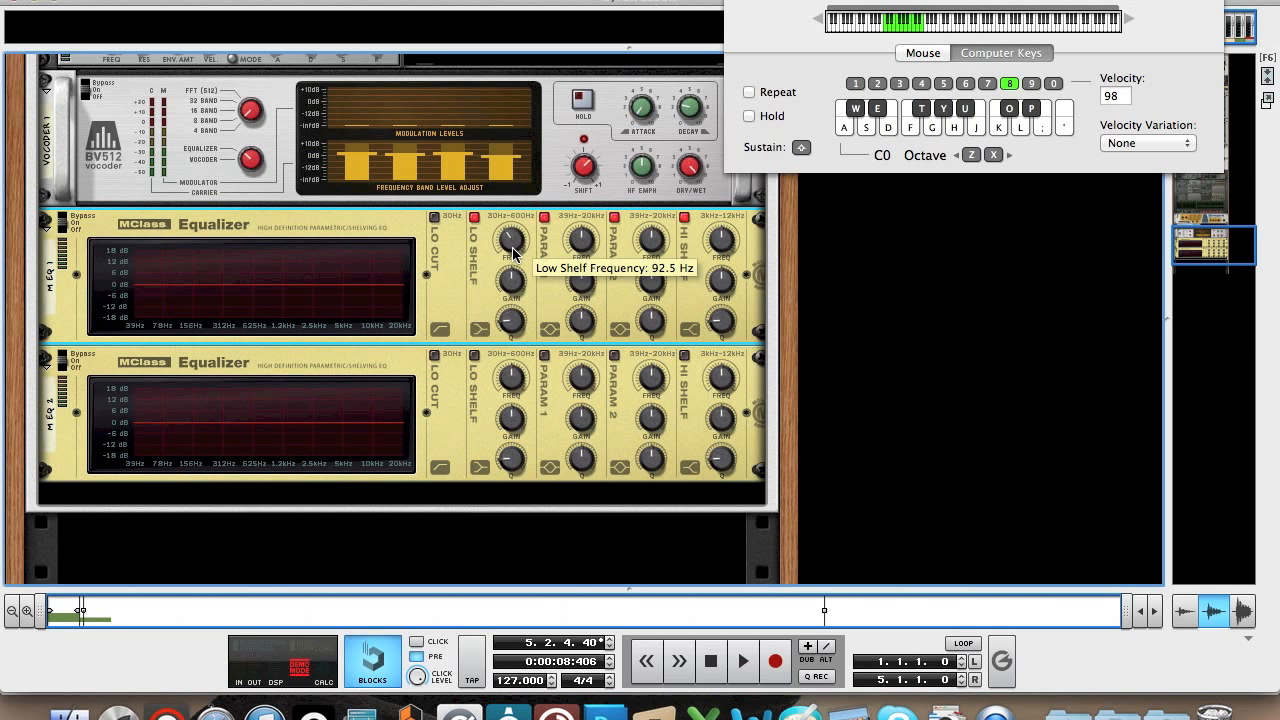
{"action": "left_click_drag", "start_coordinate": [518, 290], "coordinate": [518, 288]}
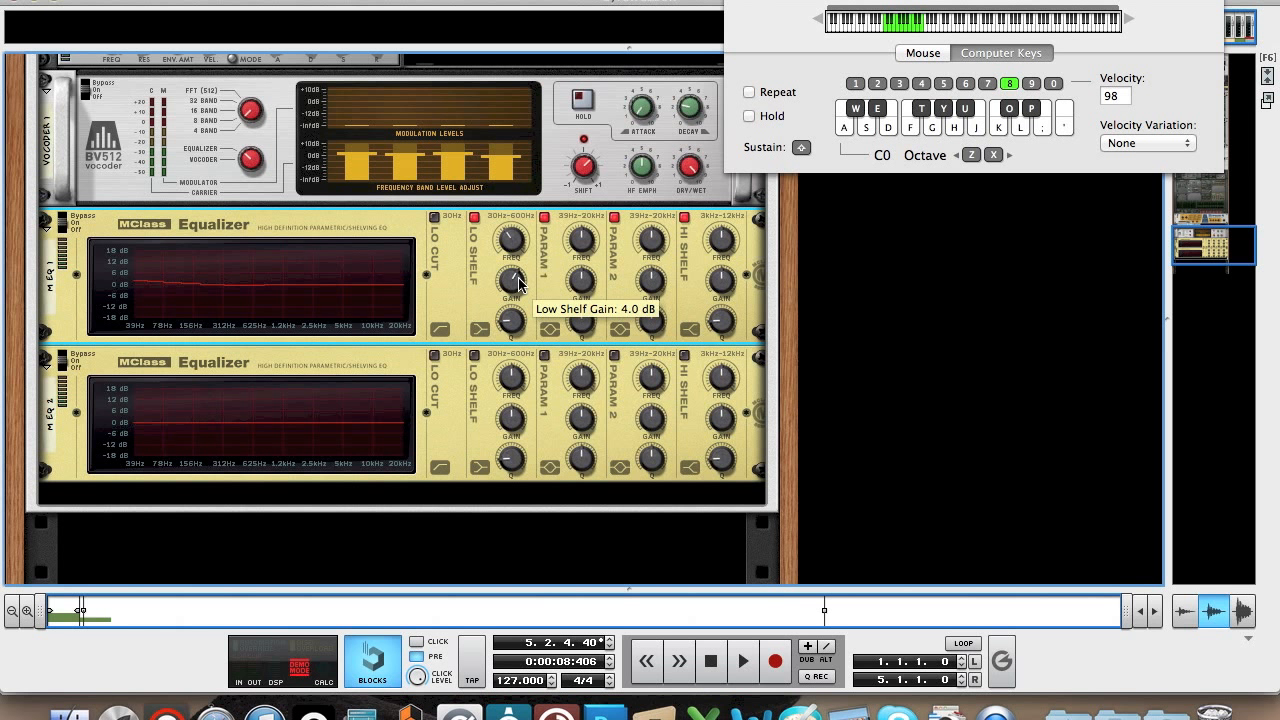
{"action": "left_click_drag", "start_coordinate": [516, 325], "coordinate": [506, 286]}
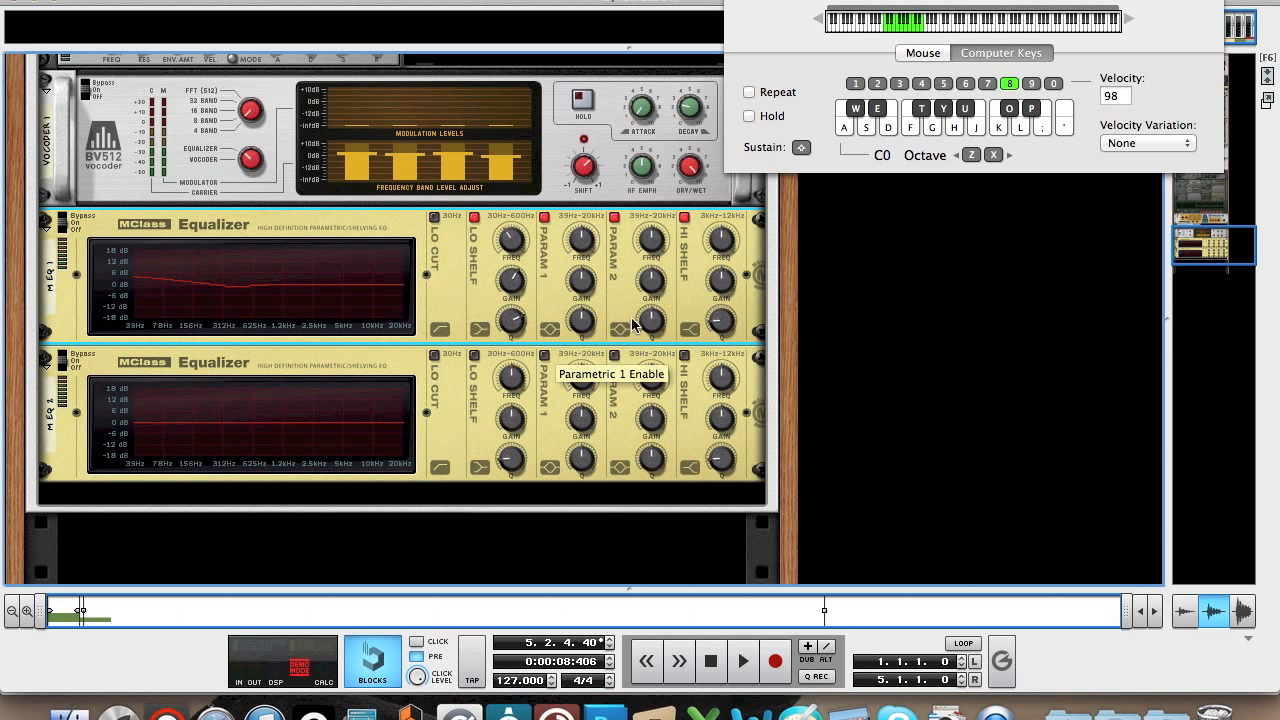
Set the first equalizer's Parametric 1 to 70.7 Hz, boost its gain, lower its Q to about 1.9, and trim the low shelf gain.
{"action": "left_click_drag", "start_coordinate": [583, 241], "coordinate": [585, 266]}
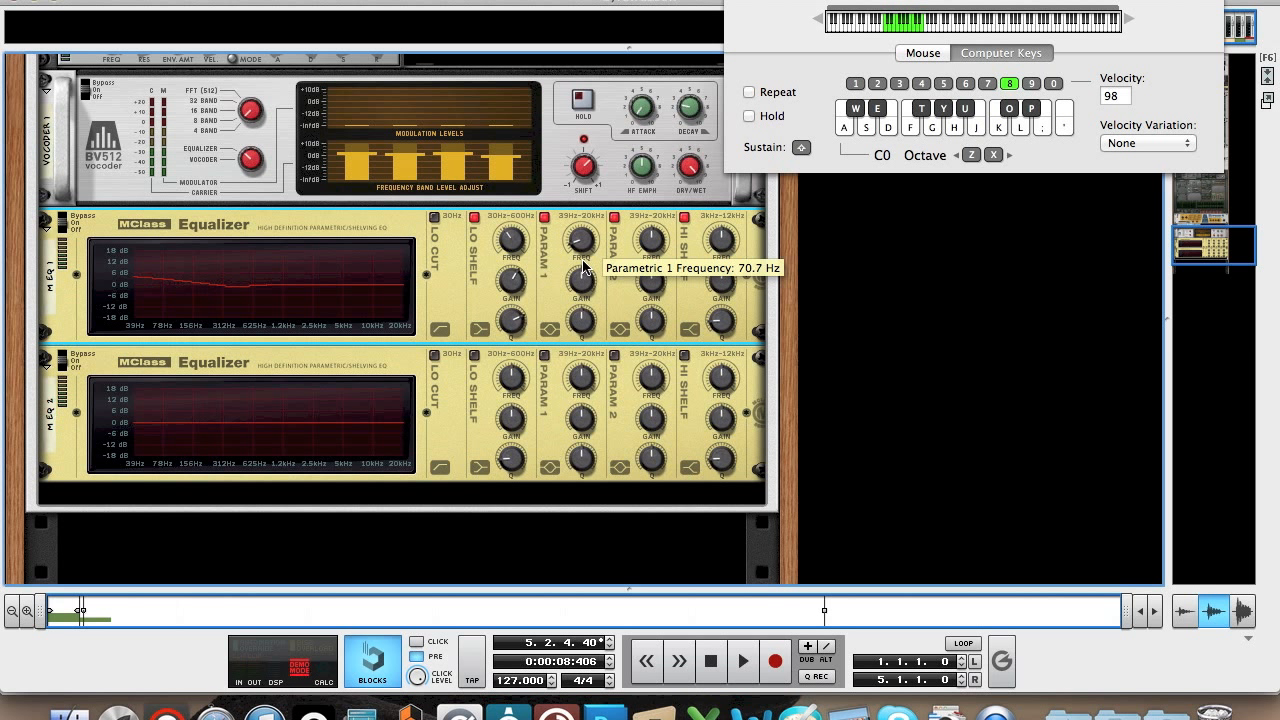
{"action": "left_click_drag", "start_coordinate": [585, 285], "coordinate": [581, 268]}
{"action": "key", "text": "Tab"}
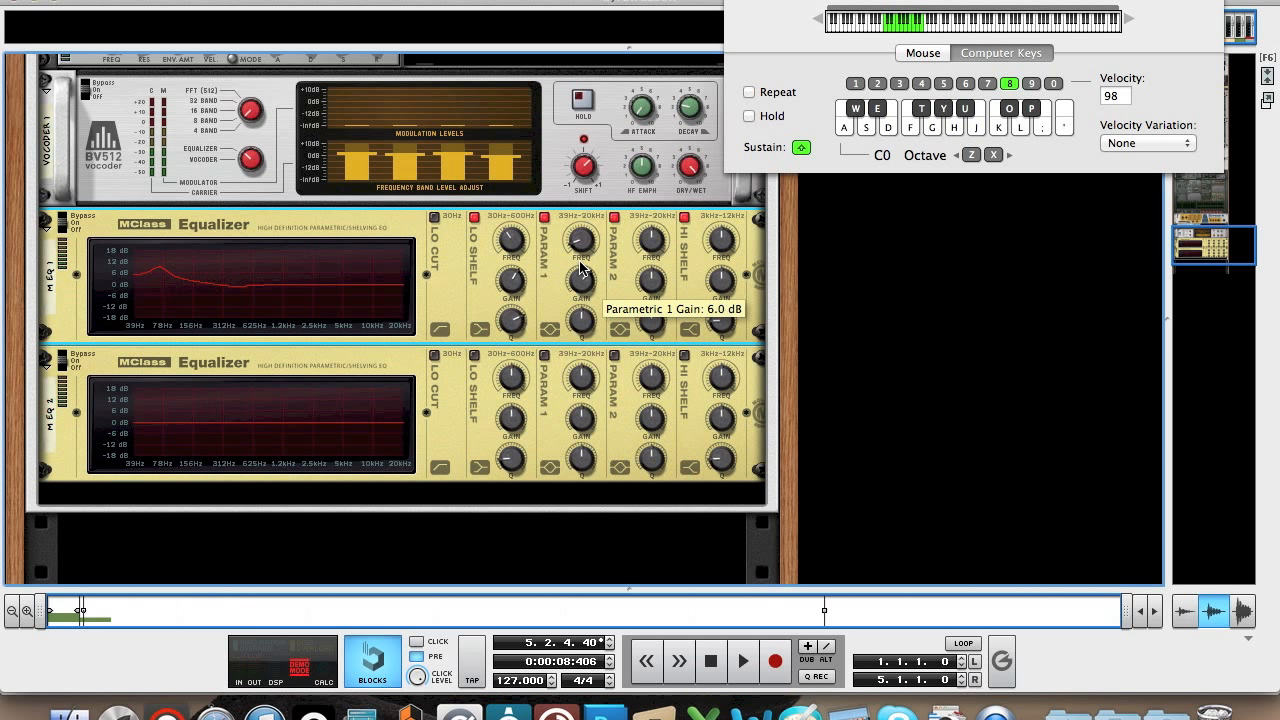
{"action": "left_click_drag", "start_coordinate": [584, 320], "coordinate": [578, 343]}
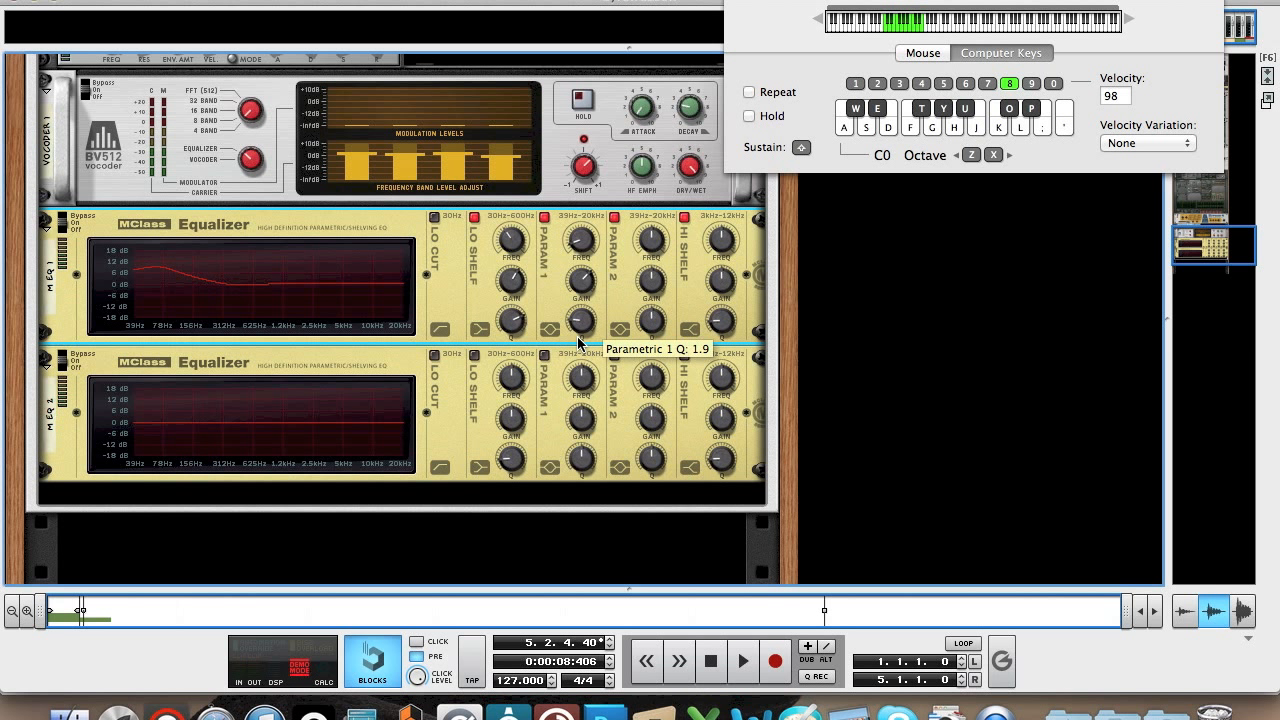
{"action": "key", "text": "Tab"}
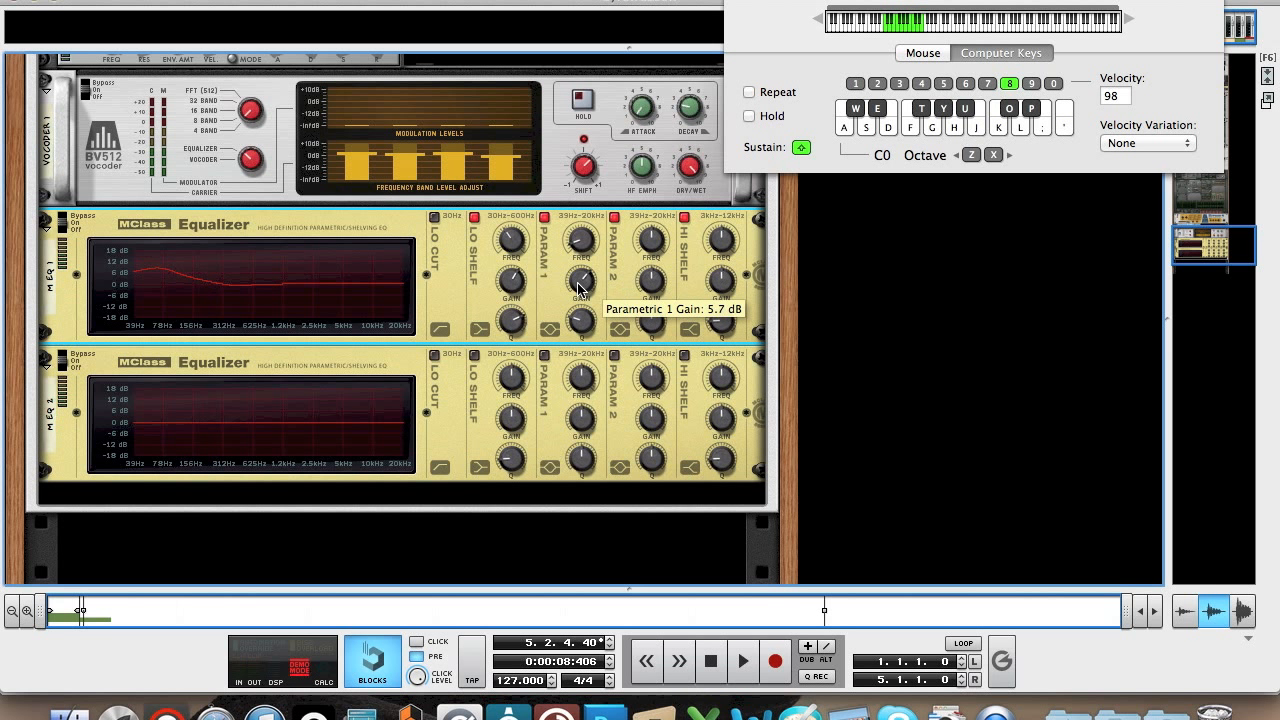
{"action": "left_click_drag", "start_coordinate": [578, 291], "coordinate": [580, 296]}
{"action": "left_click_drag", "start_coordinate": [518, 291], "coordinate": [518, 294]}
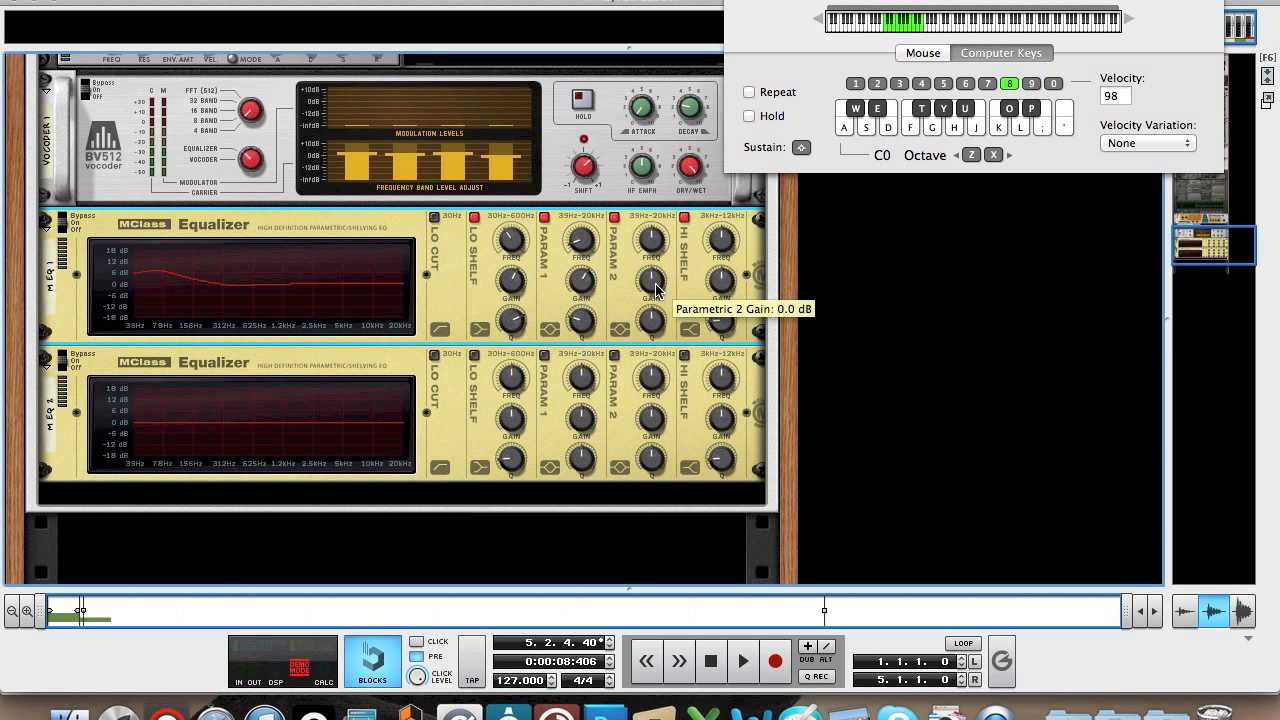
Boost the first equalizer's Parametric 2 with a lower Q, and set its high shelf to 3 kHz, 2.9 dB gain and Q 2.00.
{"action": "left_click_drag", "start_coordinate": [657, 289], "coordinate": [653, 276]}
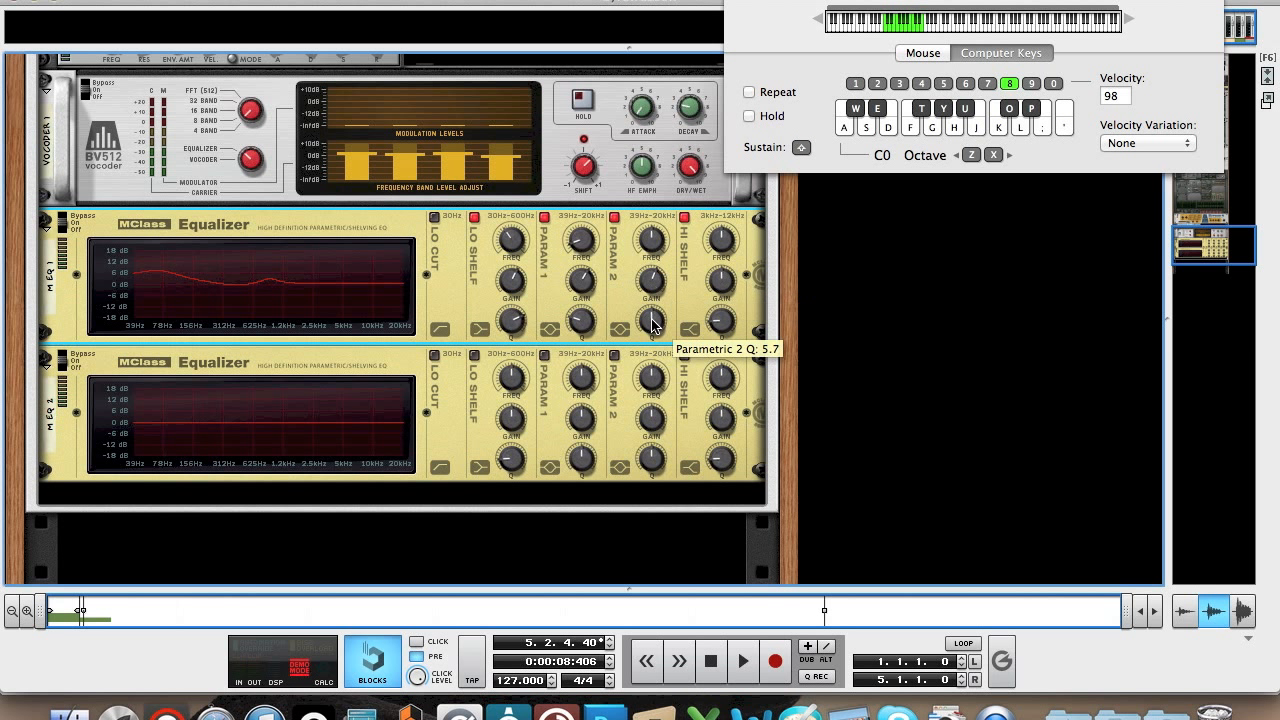
{"action": "left_click_drag", "start_coordinate": [652, 325], "coordinate": [652, 337]}
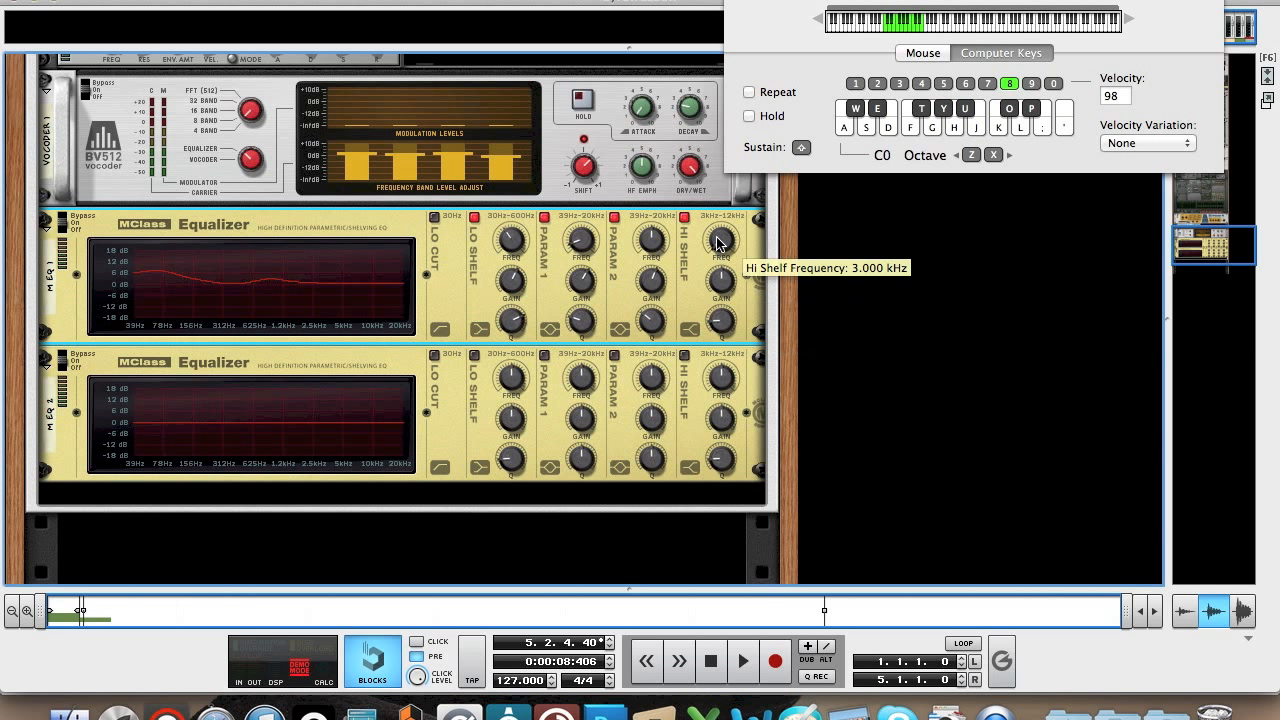
{"action": "left_click_drag", "start_coordinate": [724, 293], "coordinate": [723, 289]}
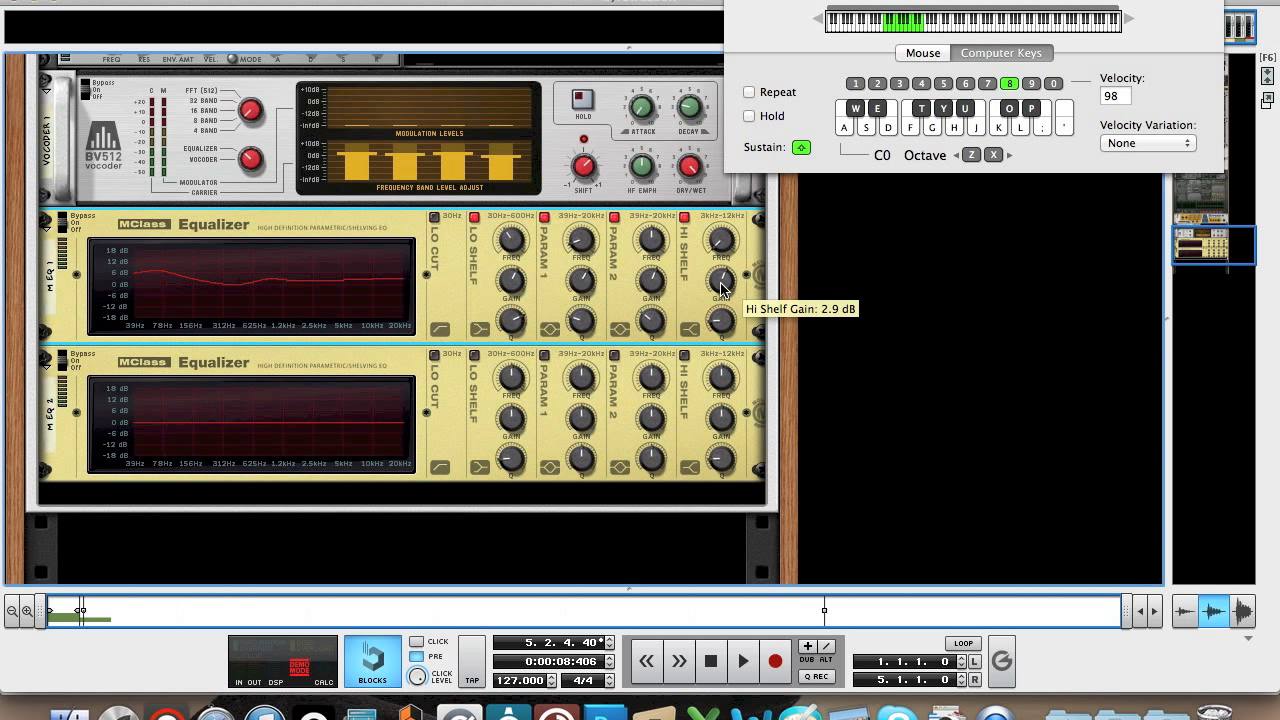
{"action": "left_click_drag", "start_coordinate": [722, 331], "coordinate": [716, 250]}
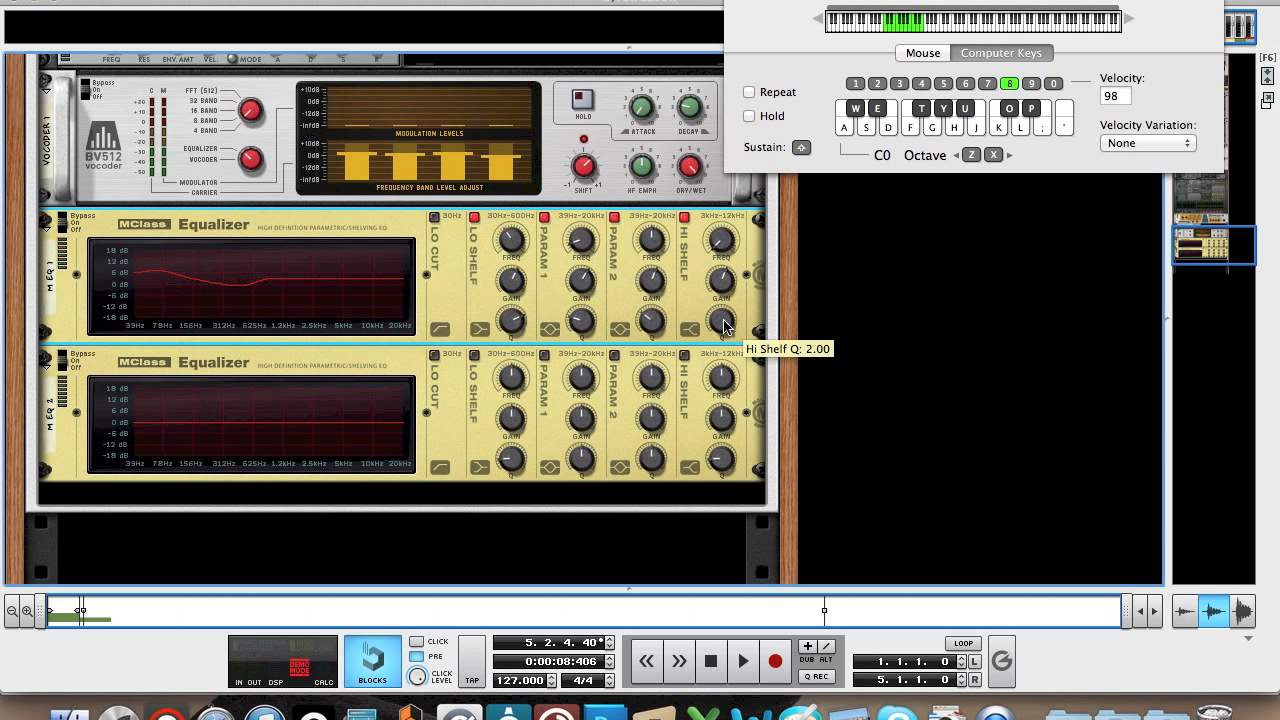
Enable Param 1 and Param 2 on the second equalizer, then lower Parametric 1's frequency, cut its gain to -4.0 dB and raise its Q.
{"action": "left_click", "coordinate": [541, 356]}
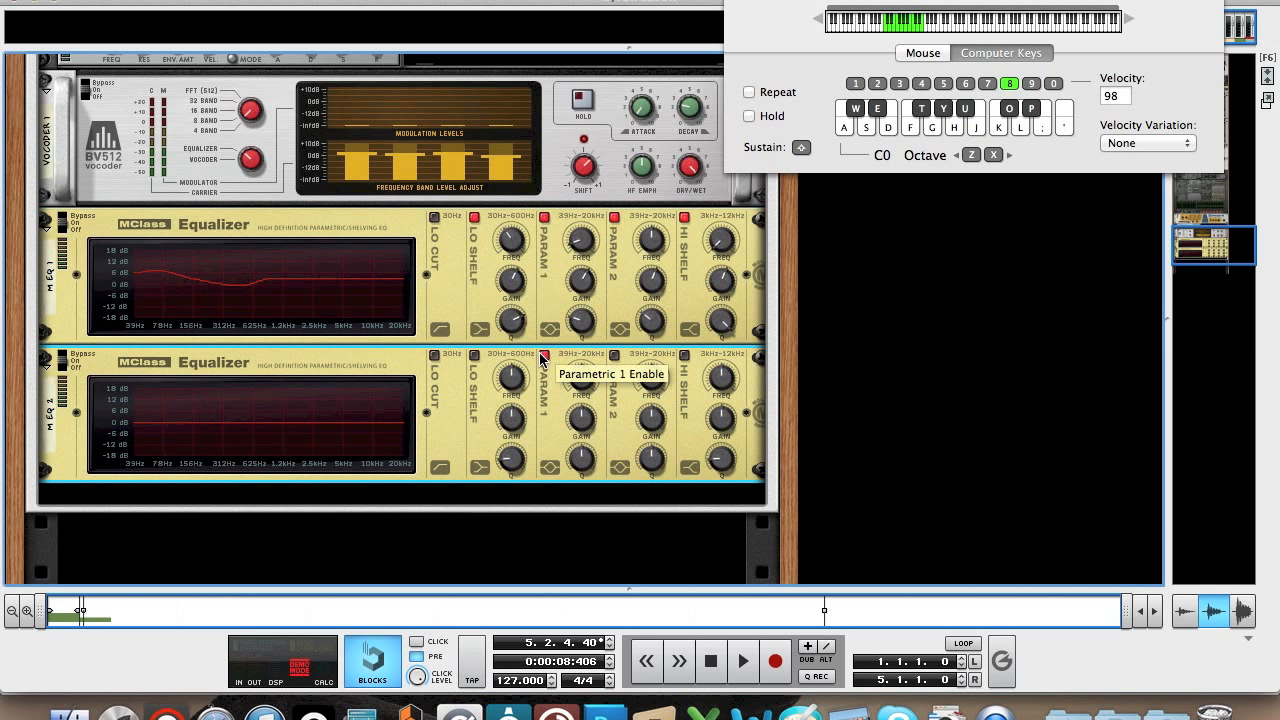
{"action": "left_click", "coordinate": [615, 356]}
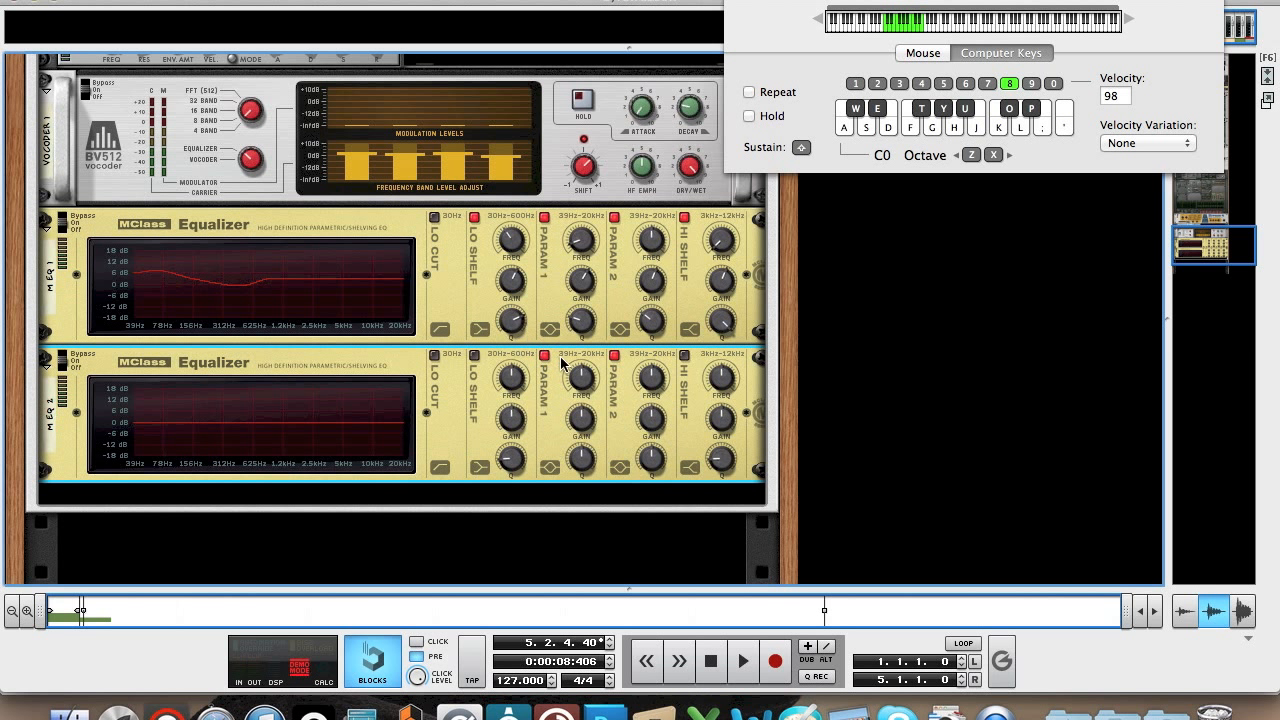
{"action": "left_click_drag", "start_coordinate": [576, 380], "coordinate": [576, 393]}
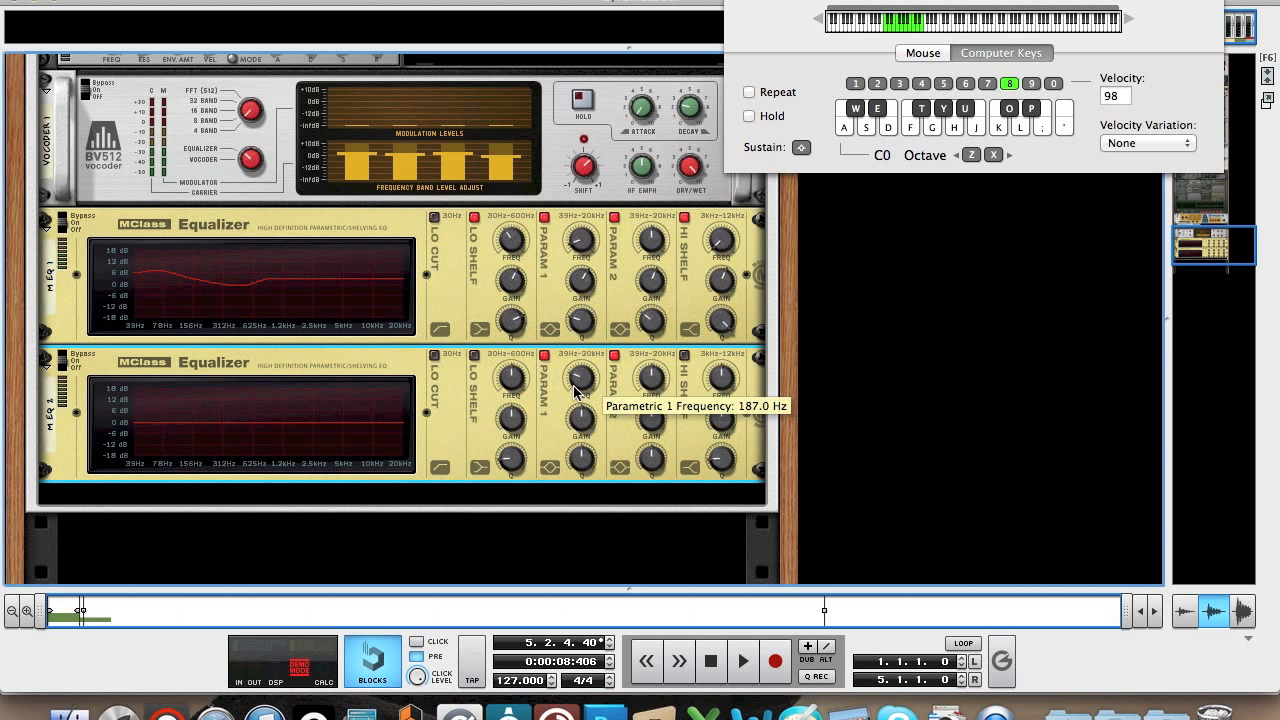
{"action": "left_click_drag", "start_coordinate": [573, 384], "coordinate": [573, 380]}
{"action": "left_click_drag", "start_coordinate": [581, 425], "coordinate": [583, 432]}
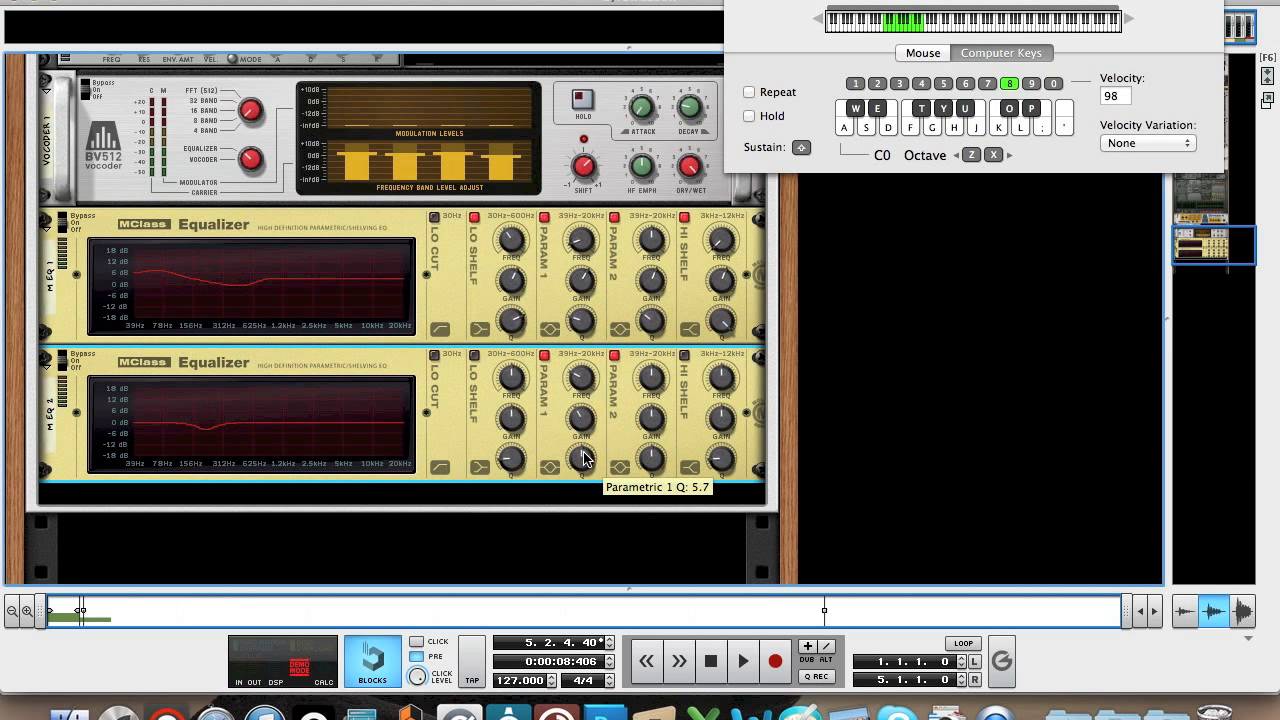
{"action": "left_click_drag", "start_coordinate": [585, 459], "coordinate": [585, 443]}
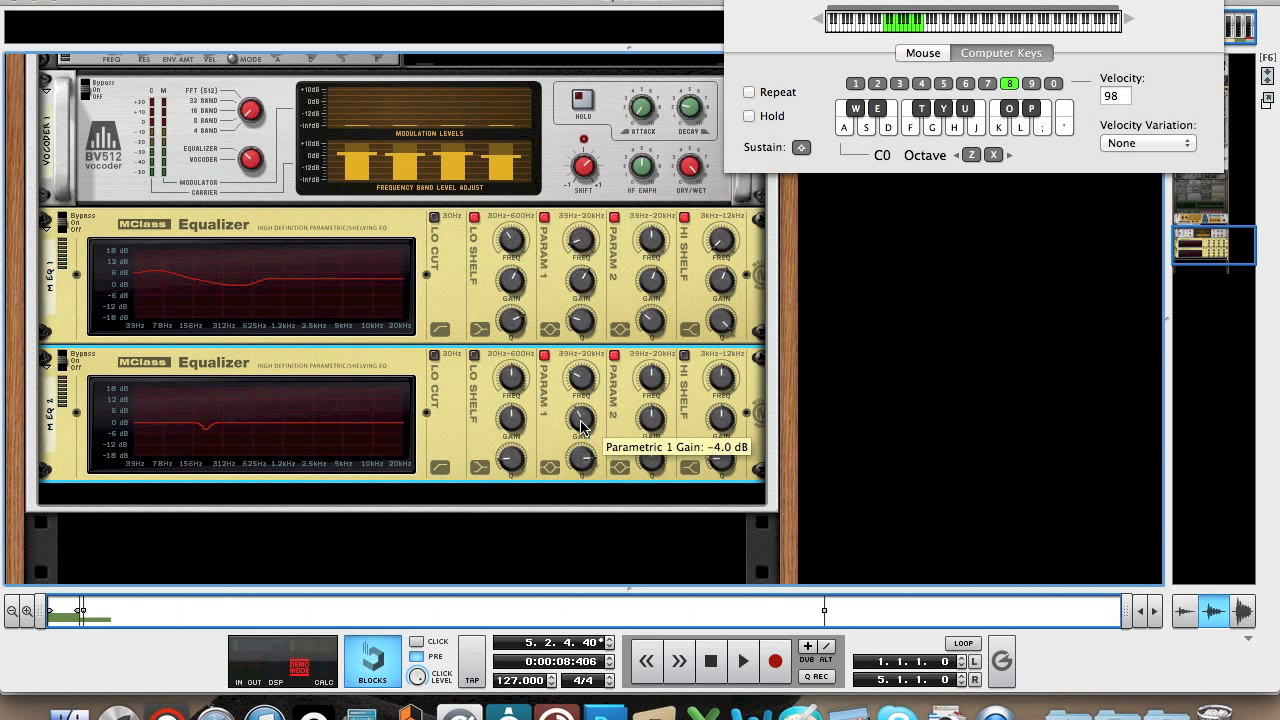
Fine-tune Parametric 1's gain on the second equalizer, then cut Parametric 2's gain to about -5.1 dB and raise its Q.
{"action": "left_click_drag", "start_coordinate": [582, 427], "coordinate": [582, 427]}
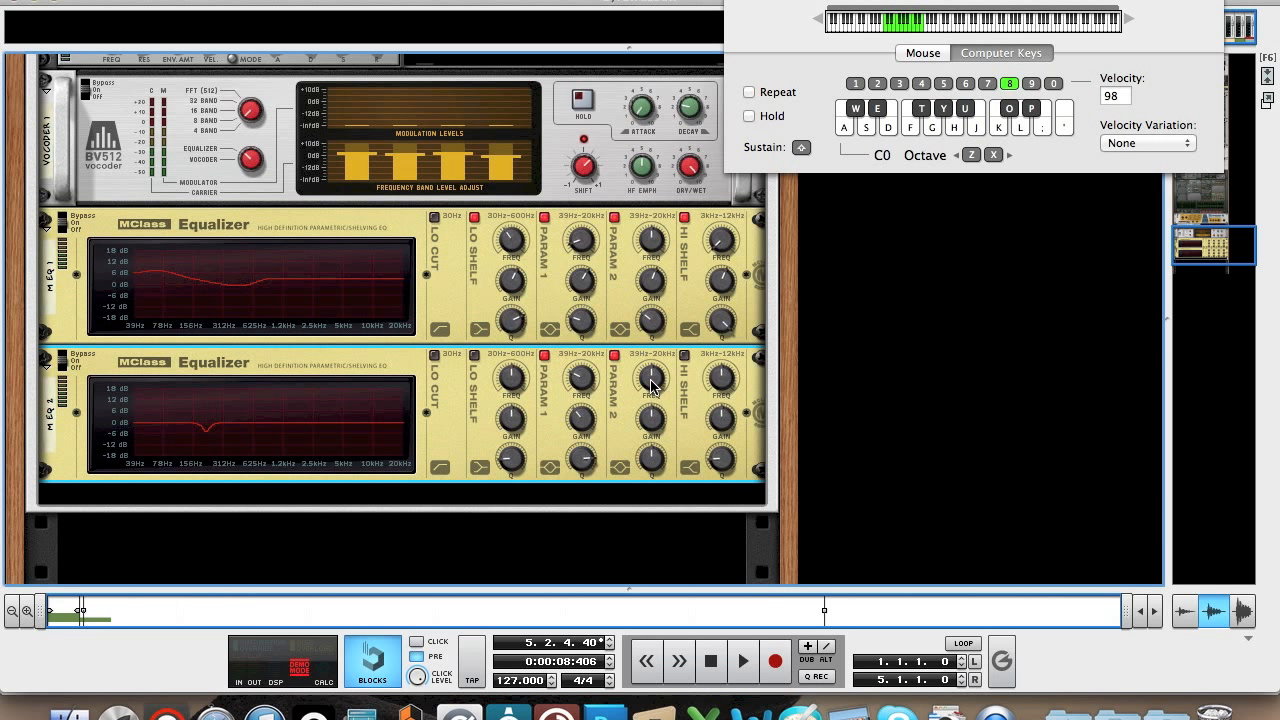
{"action": "left_click_drag", "start_coordinate": [650, 418], "coordinate": [650, 414]}
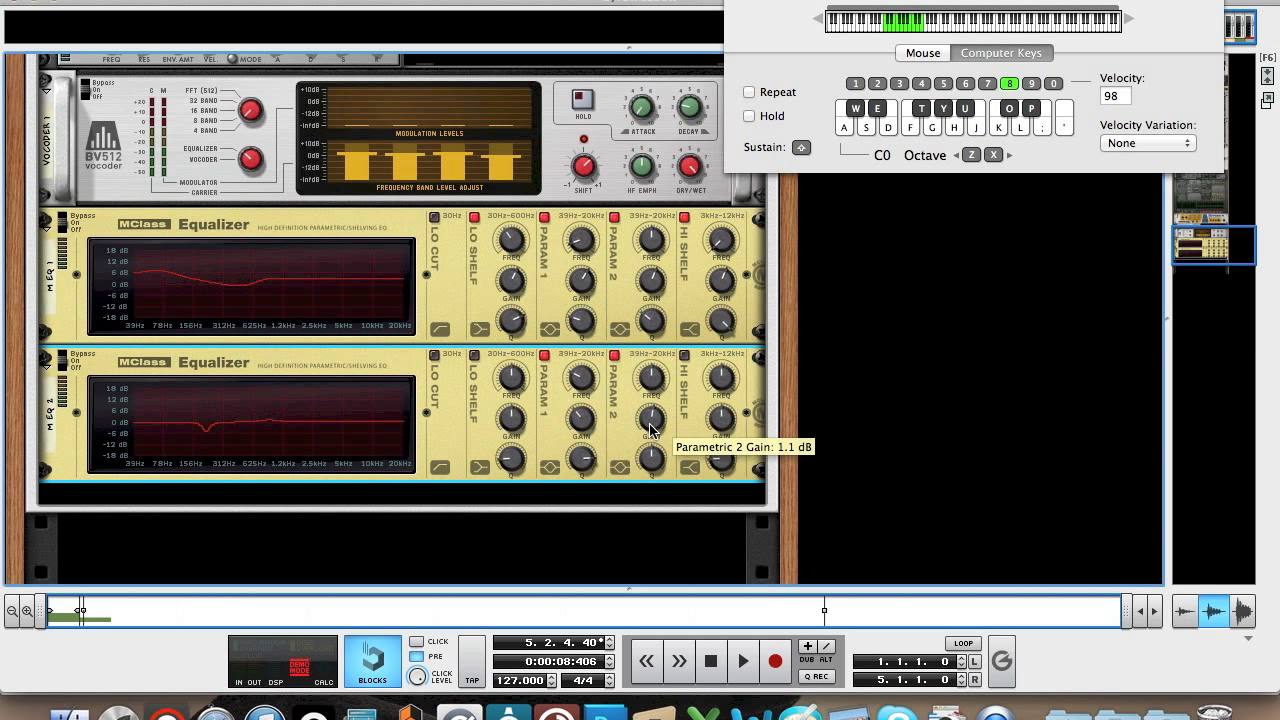
{"action": "left_click_drag", "start_coordinate": [650, 428], "coordinate": [651, 440]}
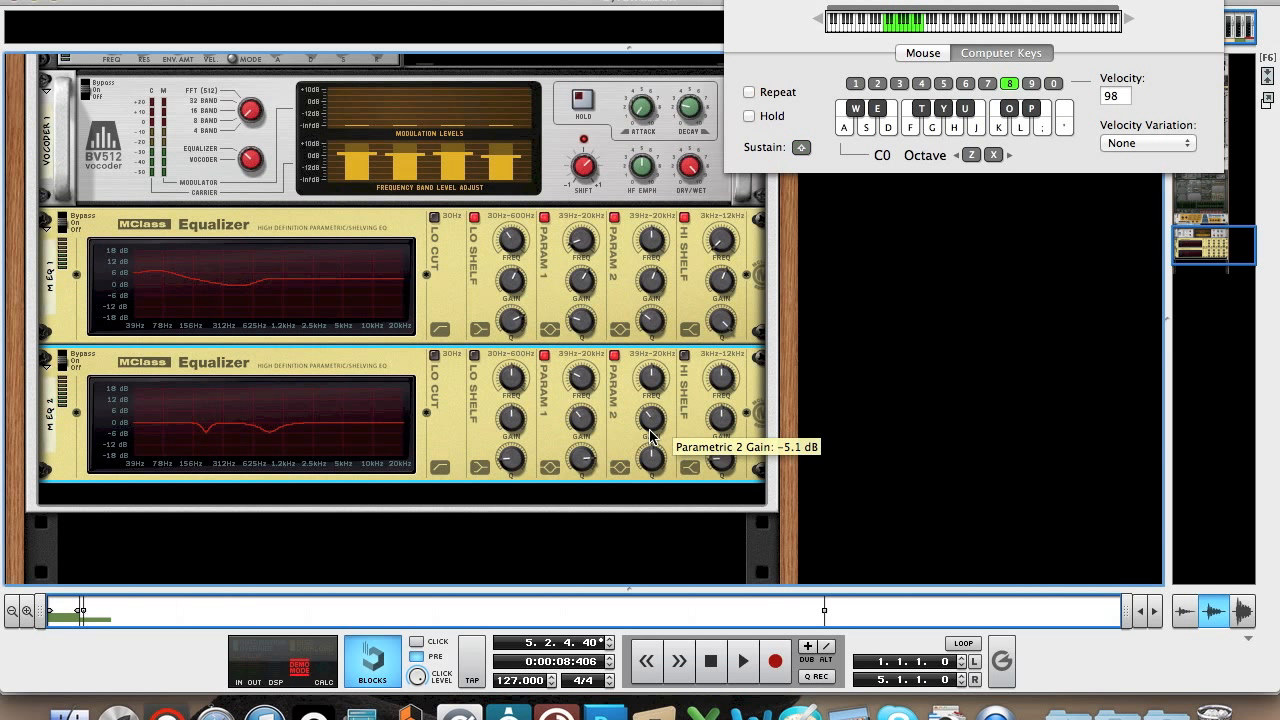
{"action": "left_click_drag", "start_coordinate": [652, 463], "coordinate": [650, 441]}
{"action": "key", "text": "shift"}
{"action": "key", "text": "h"}
{"action": "key", "text": "h"}
{"action": "key", "text": "d"}
{"action": "left_click", "coordinate": [930, 298]}
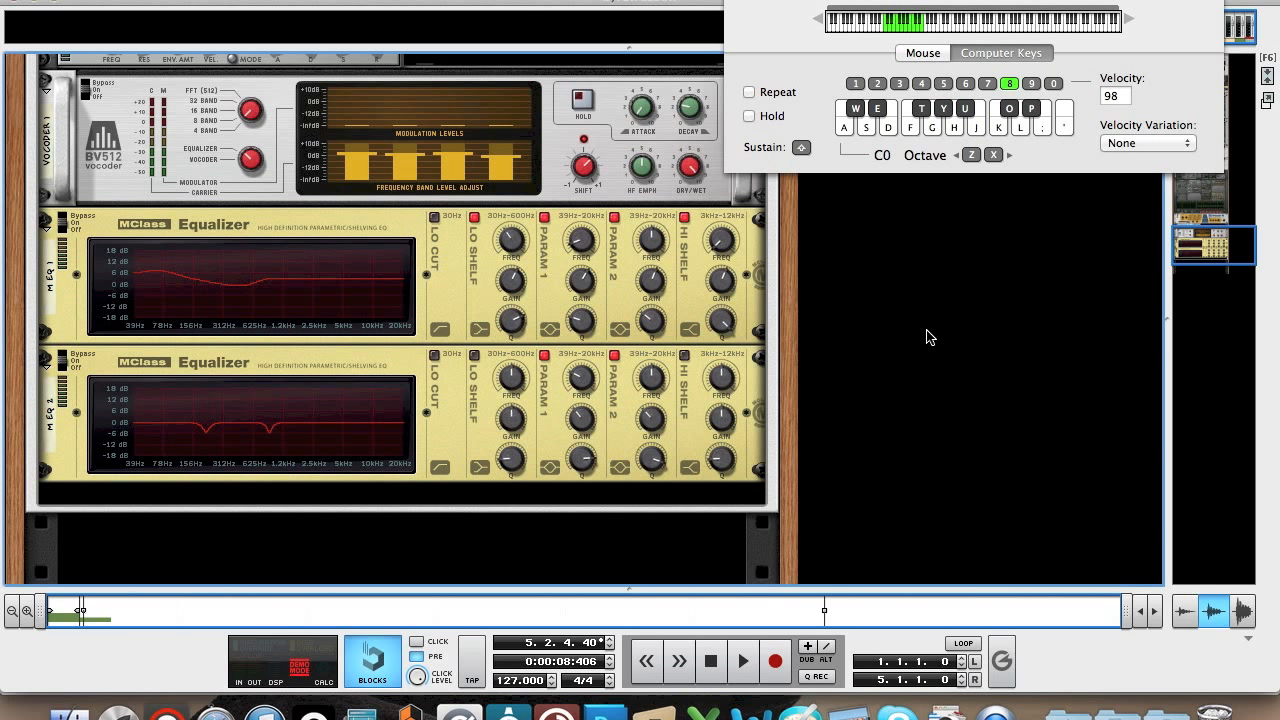
Add an MClass Compressor after the second equalizer and raise its input gain and threshold slightly.
{"action": "scroll", "coordinate": [926, 337], "scroll_direction": "down", "scroll_amount": 4}
{"action": "right_click", "coordinate": [447, 361]}
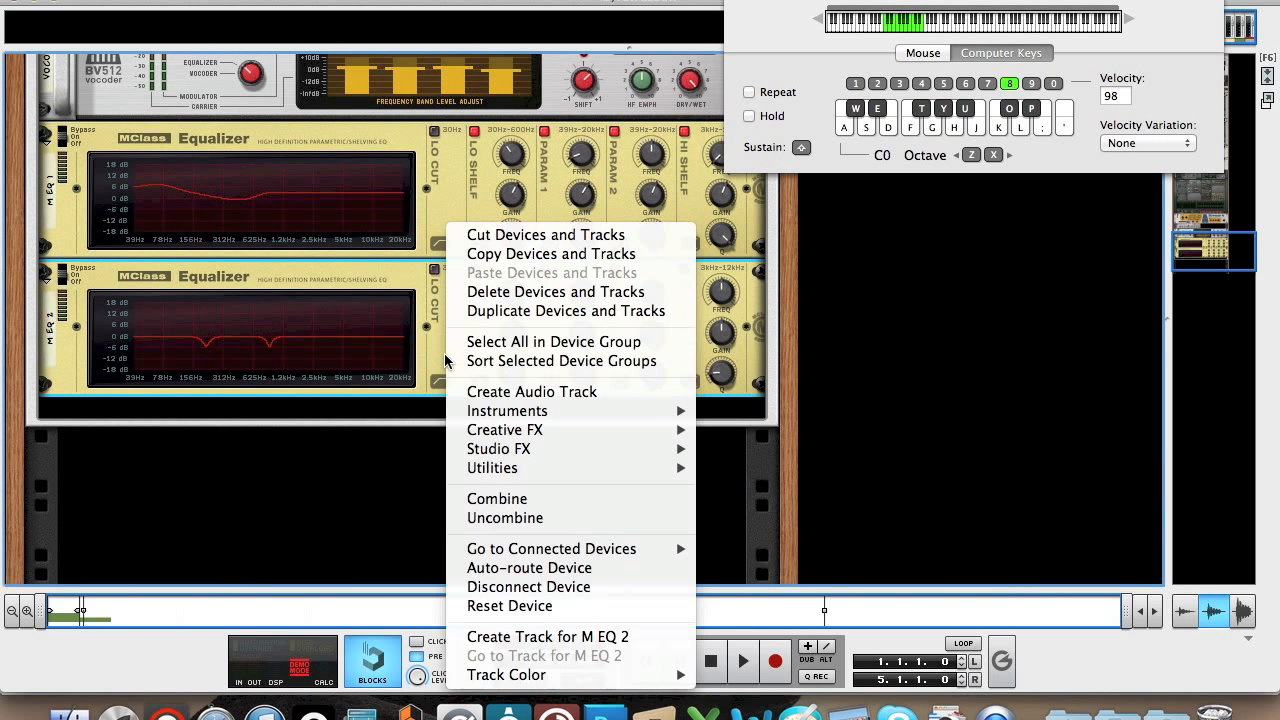
{"action": "mouse_move", "coordinate": [545, 449]}
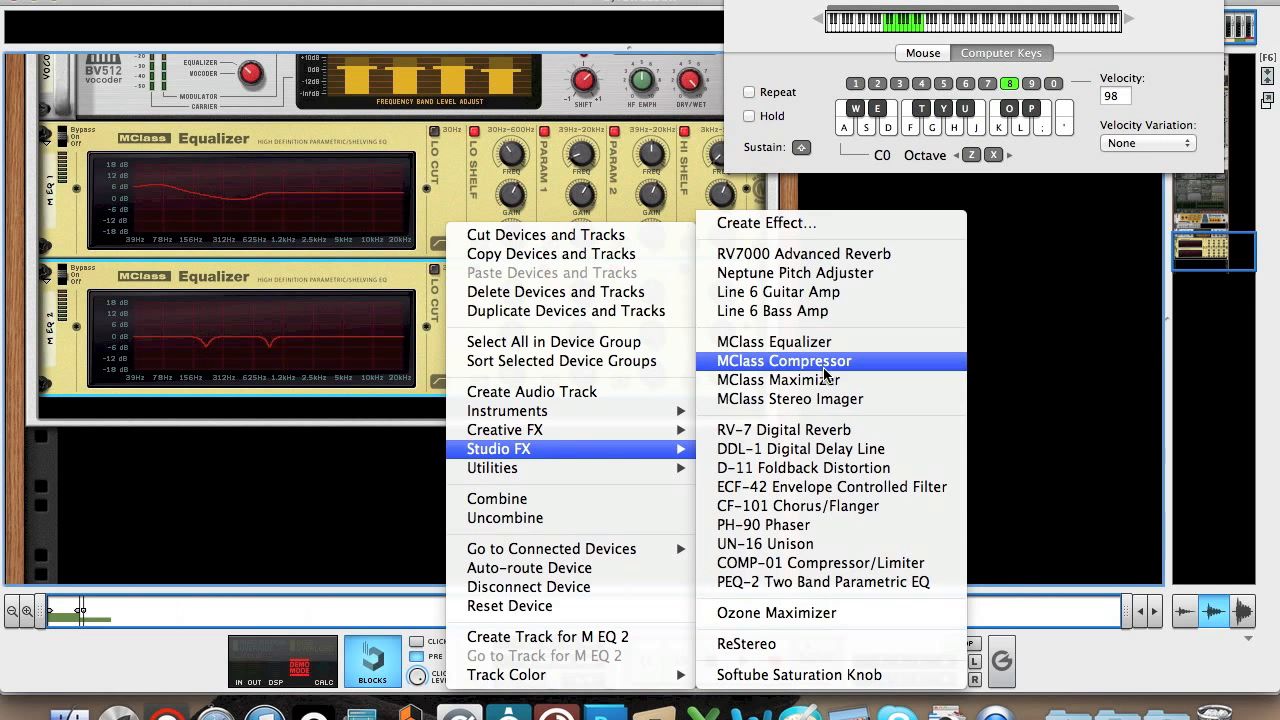
{"action": "left_click", "coordinate": [784, 361]}
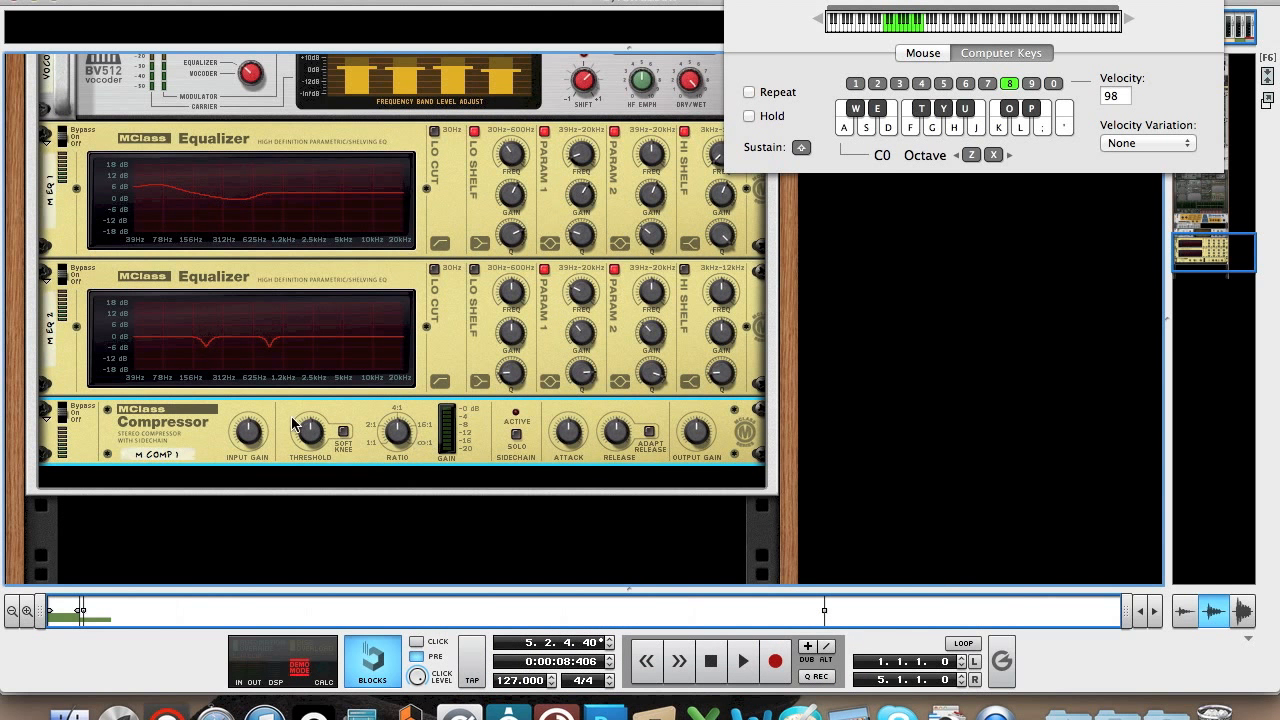
{"action": "left_click_drag", "start_coordinate": [247, 428], "coordinate": [247, 416]}
{"action": "left_click_drag", "start_coordinate": [312, 437], "coordinate": [313, 430]}
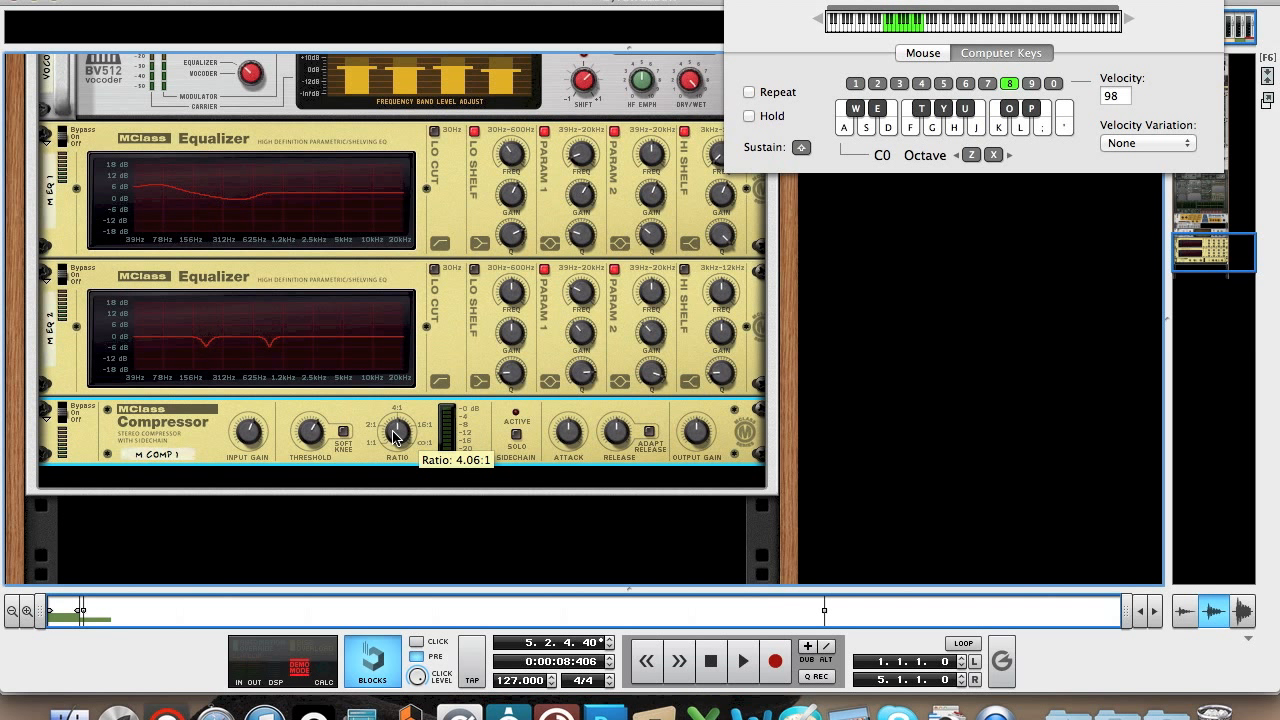
Raise the compressor's ratio above 4:1, shorten its release, and nudge its output gain up.
{"action": "left_click_drag", "start_coordinate": [395, 436], "coordinate": [390, 422]}
{"action": "key", "text": "shift"}
{"action": "left_click_drag", "start_coordinate": [397, 439], "coordinate": [399, 442]}
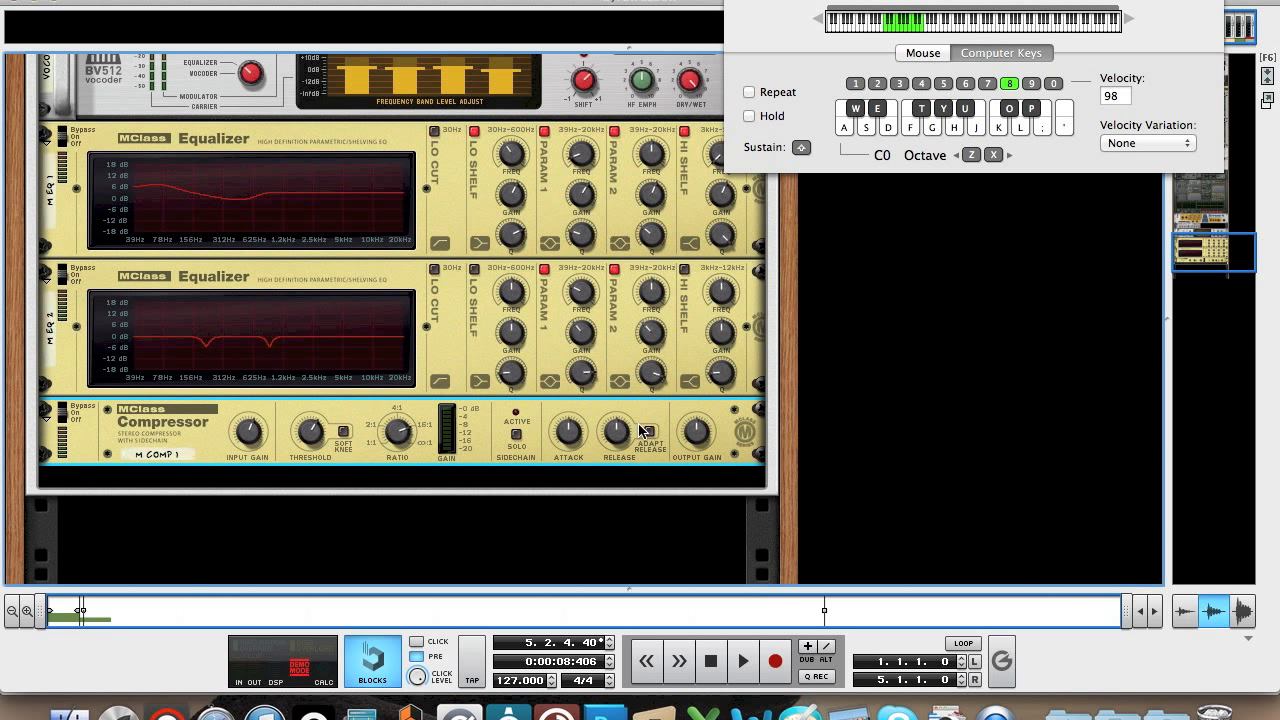
{"action": "left_click_drag", "start_coordinate": [616, 432], "coordinate": [624, 490]}
{"action": "key", "text": "shift"}
{"action": "left_click_drag", "start_coordinate": [692, 434], "coordinate": [691, 430]}
Add an MClass Maximizer after the compressor, enable its 4 ms look ahead, and raise its input gain slightly.
{"action": "right_click", "coordinate": [727, 443]}
{"action": "mouse_move", "coordinate": [805, 450]}
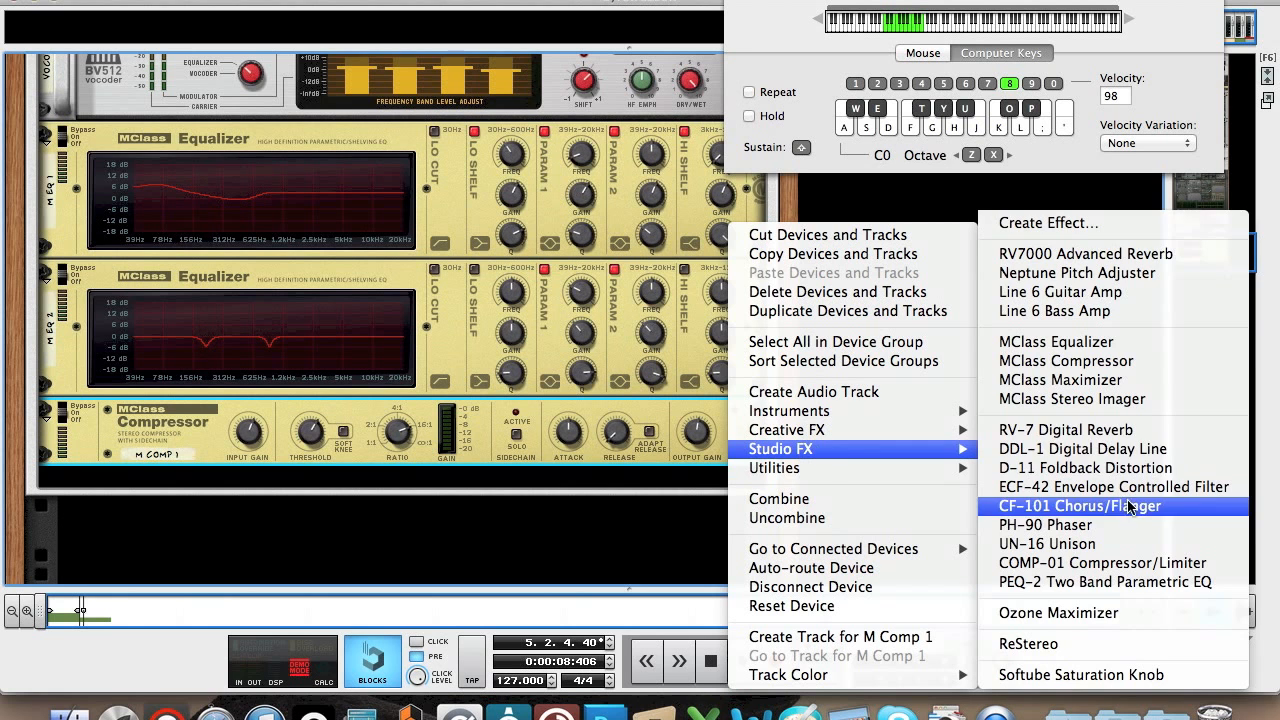
{"action": "left_click", "coordinate": [1090, 380]}
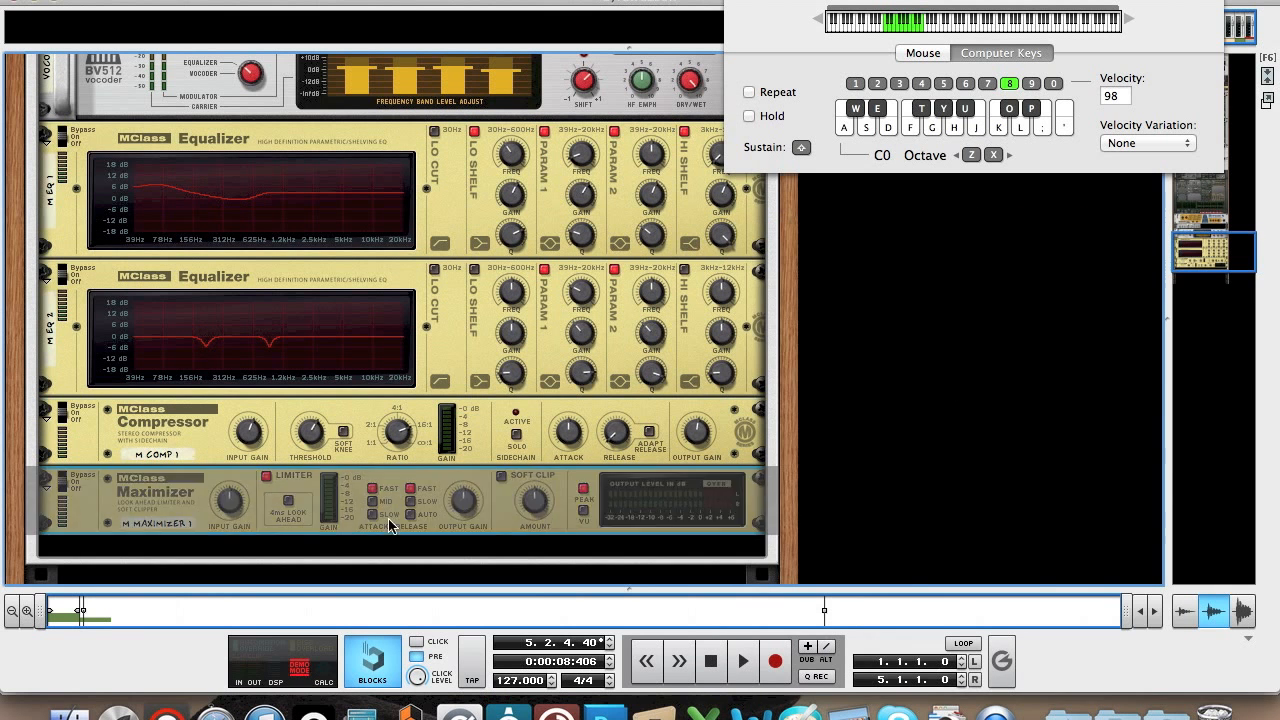
{"action": "left_click", "coordinate": [287, 508]}
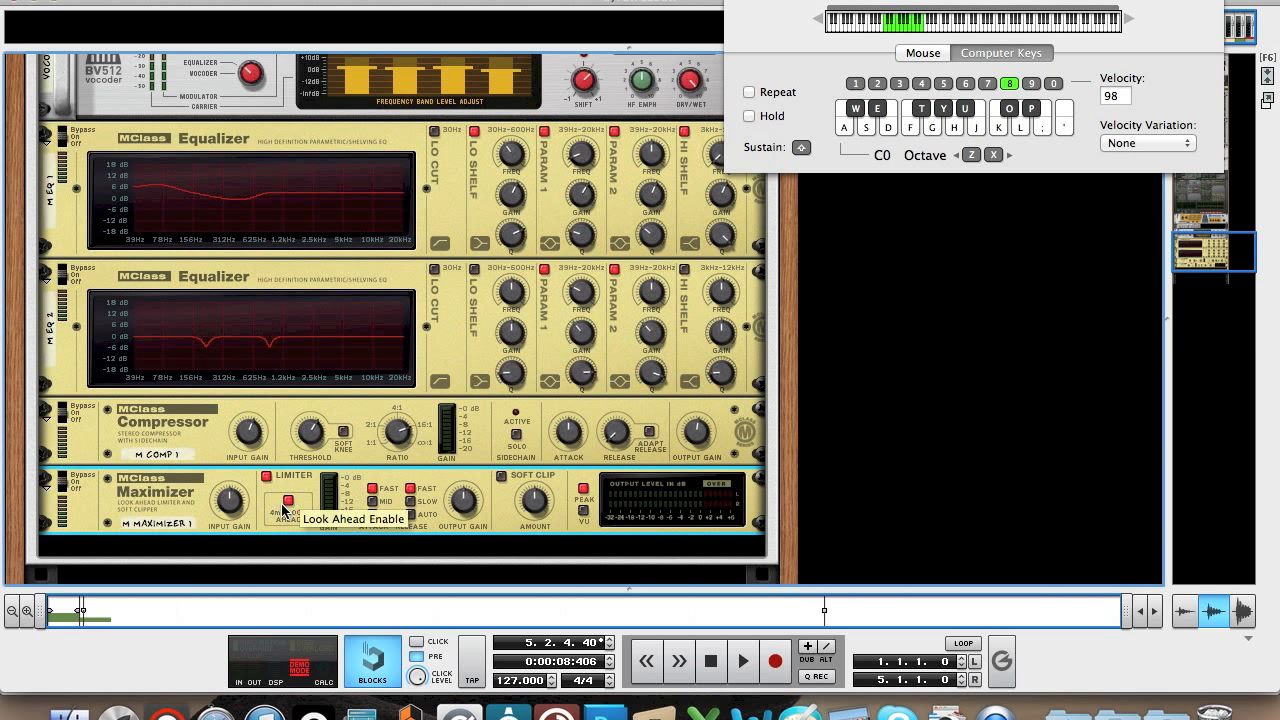
{"action": "key", "text": "Tab"}
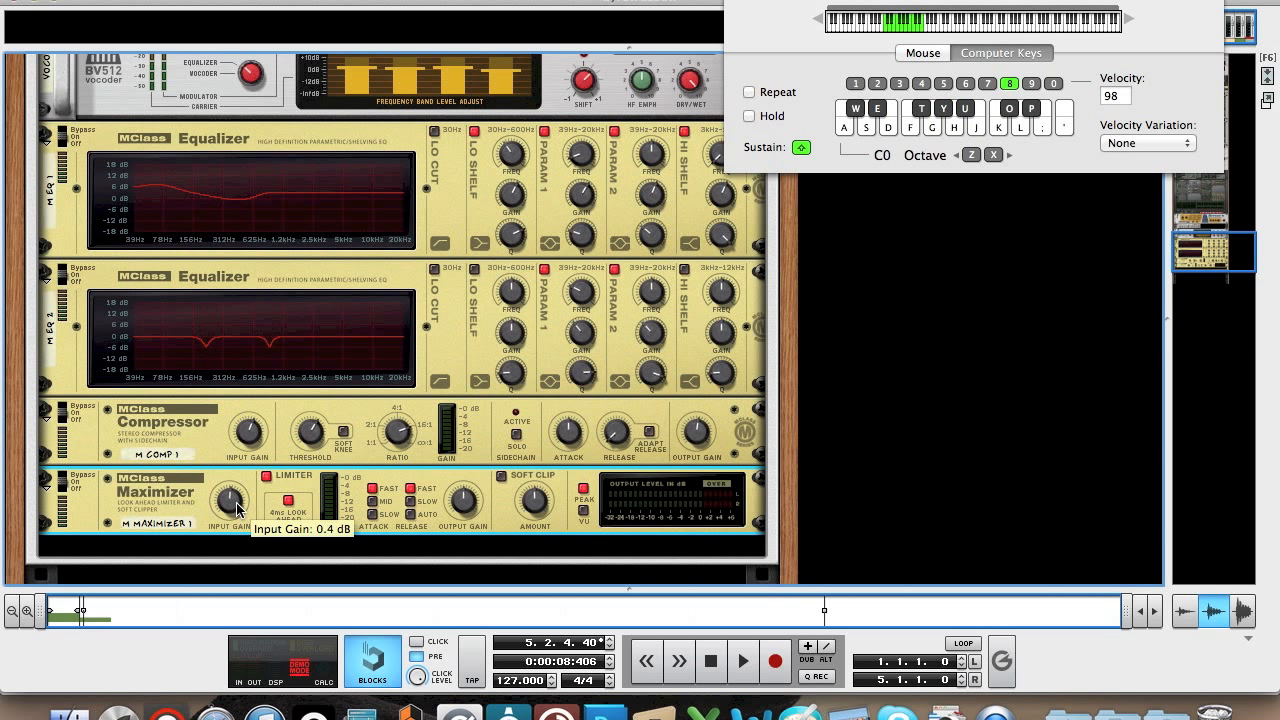
{"action": "scroll", "coordinate": [237, 502], "scroll_direction": "up", "scroll_amount": 3}
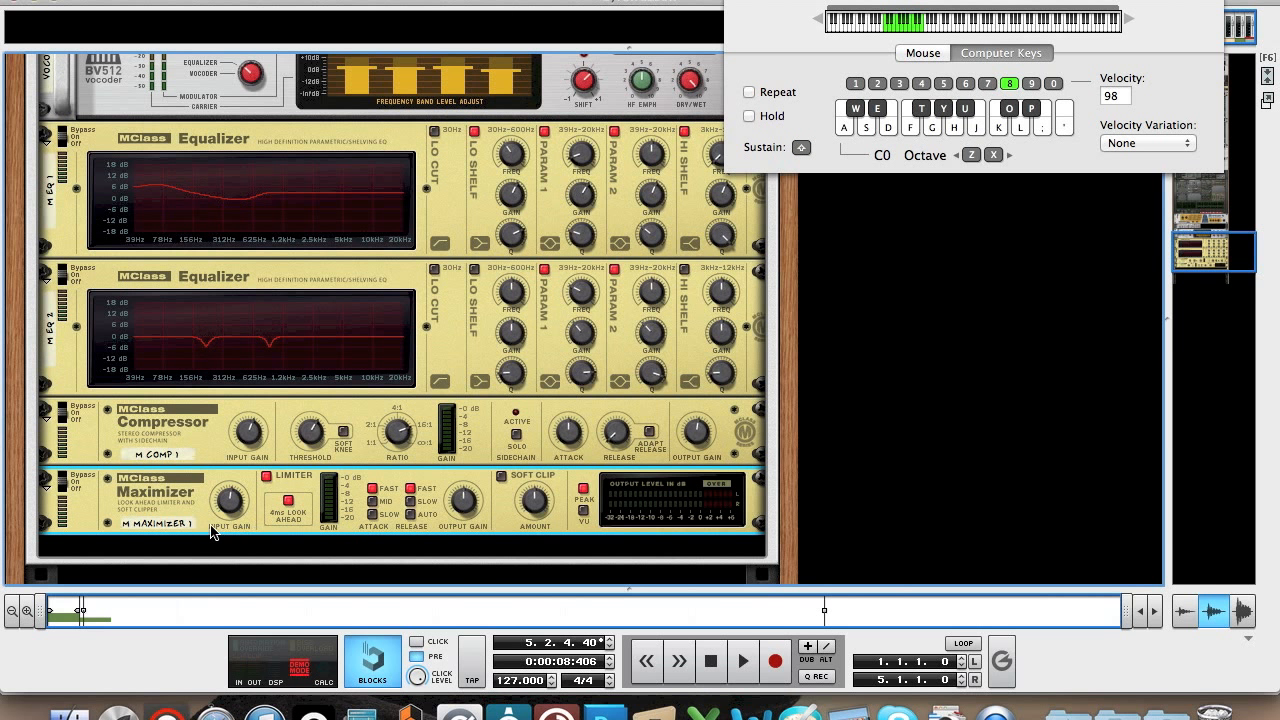
Add an RV-7 Digital Reverb after the maximizer and set its algorithm to Gated.
{"action": "right_click", "coordinate": [212, 530]}
{"action": "mouse_move", "coordinate": [317, 448]}
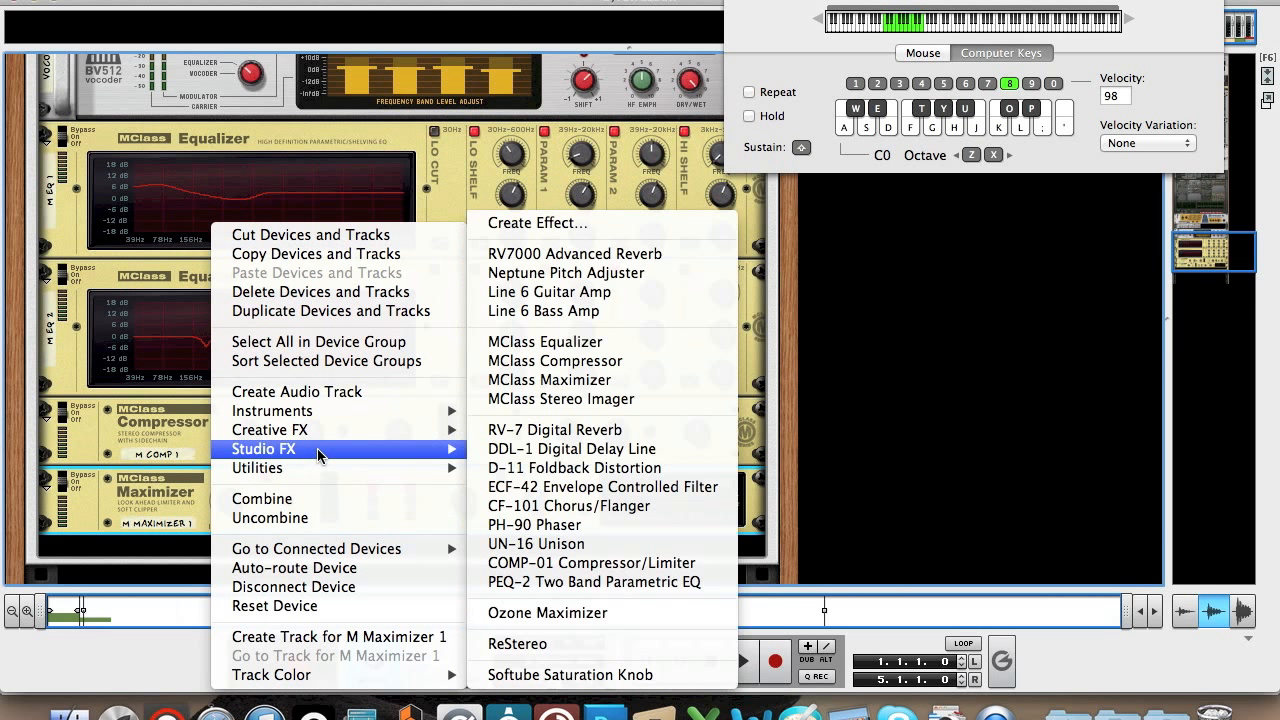
{"action": "left_click", "coordinate": [580, 437]}
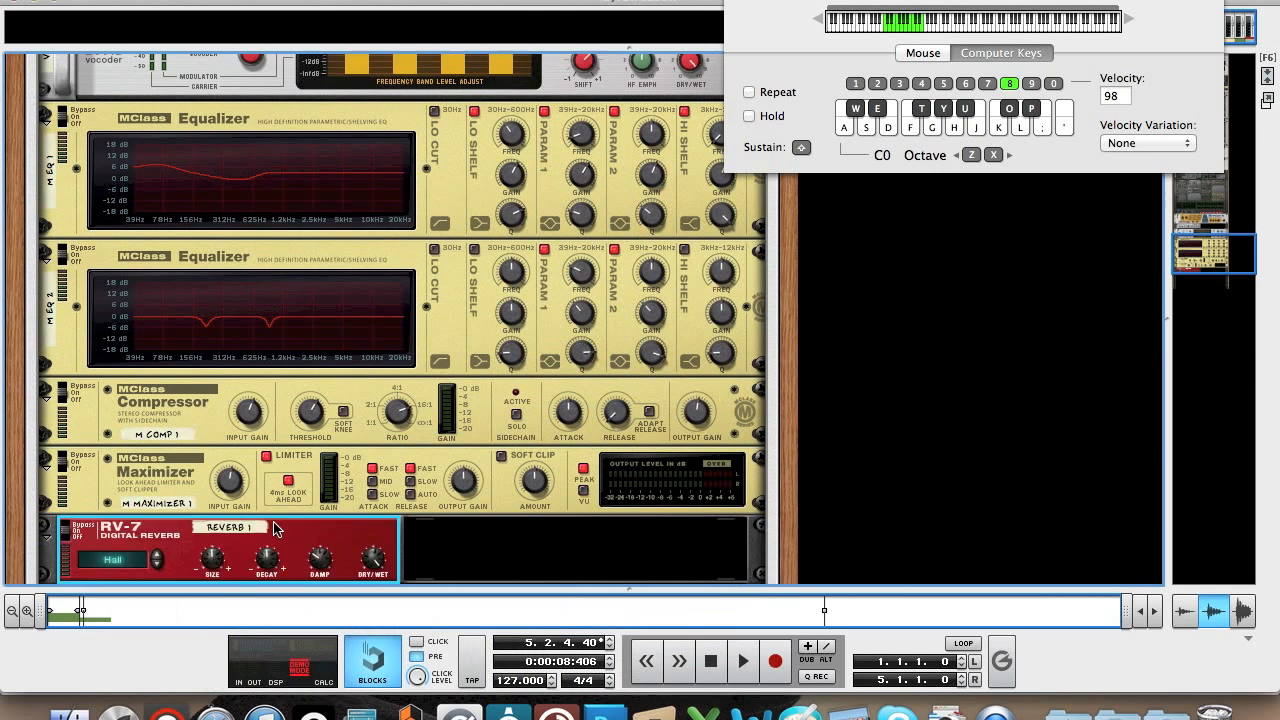
{"action": "left_click", "coordinate": [156, 566]}
{"action": "left_click", "coordinate": [156, 566]}
{"action": "left_click", "coordinate": [156, 566]}
{"action": "left_click", "coordinate": [156, 566]}
{"action": "left_click", "coordinate": [156, 566]}
{"action": "left_click", "coordinate": [156, 566]}
Lower the reverb's size, raise its decay, set damping to 20, and reduce the dry/wet amount.
{"action": "mouse_move", "coordinate": [218, 565]}
{"action": "scroll", "coordinate": [218, 568], "scroll_direction": "down", "scroll_amount": 4}
{"action": "scroll", "coordinate": [217, 568], "scroll_direction": "down", "scroll_amount": 12}
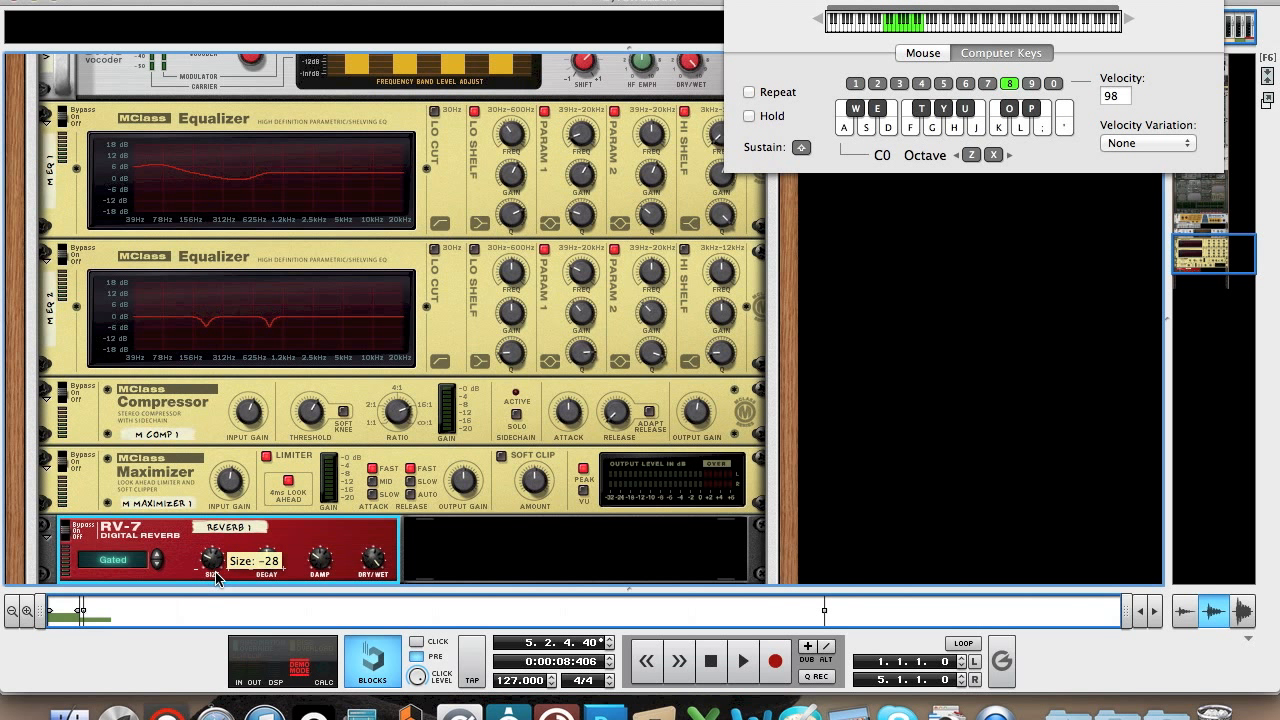
{"action": "scroll", "coordinate": [216, 570], "scroll_direction": "down", "scroll_amount": 13}
{"action": "key", "text": "Tab"}
{"action": "mouse_move", "coordinate": [268, 563]}
{"action": "left_click_drag", "start_coordinate": [268, 563], "coordinate": [265, 490]}
{"action": "left_click_drag", "start_coordinate": [320, 552], "coordinate": [321, 589]}
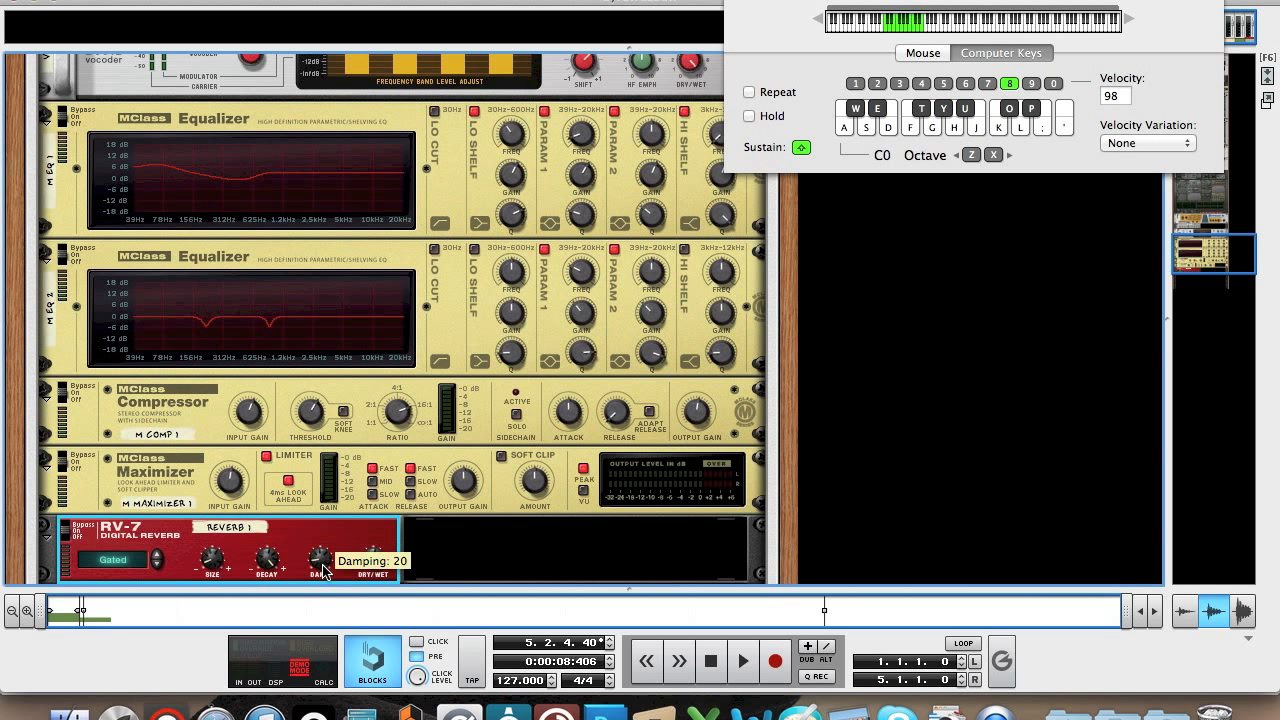
{"action": "mouse_move", "coordinate": [376, 564]}
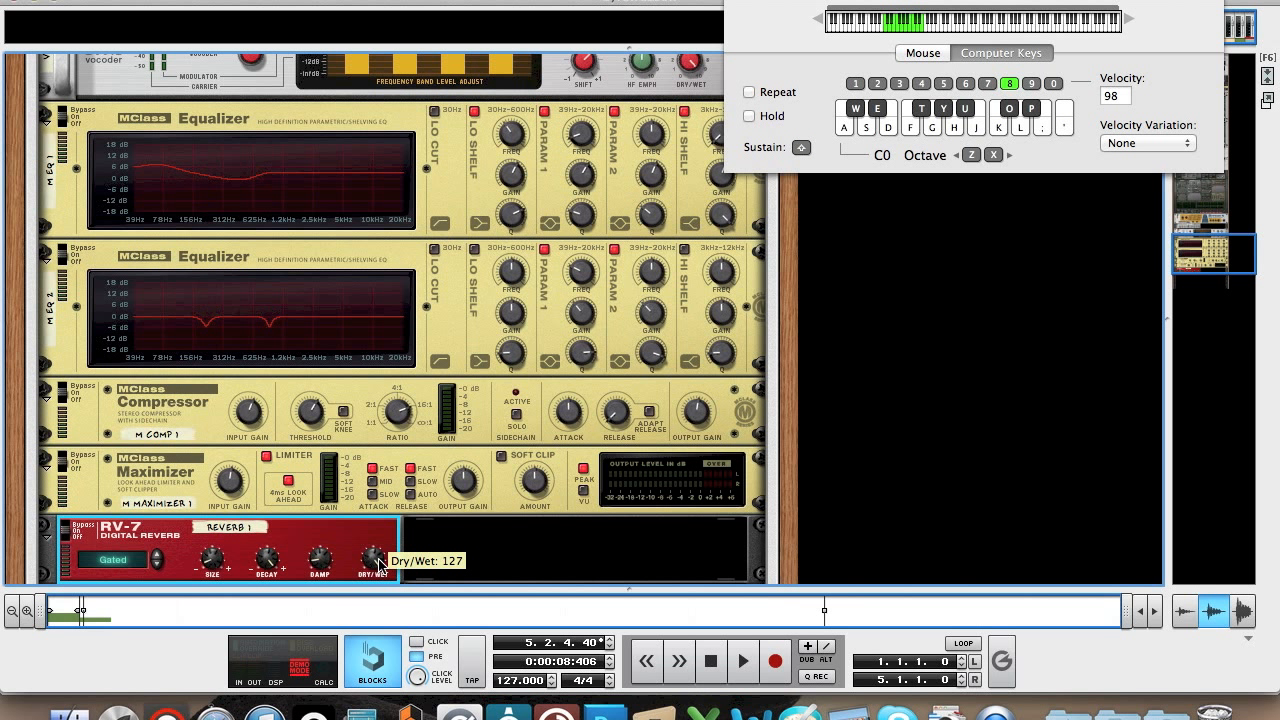
{"action": "left_click_drag", "start_coordinate": [378, 566], "coordinate": [380, 616]}
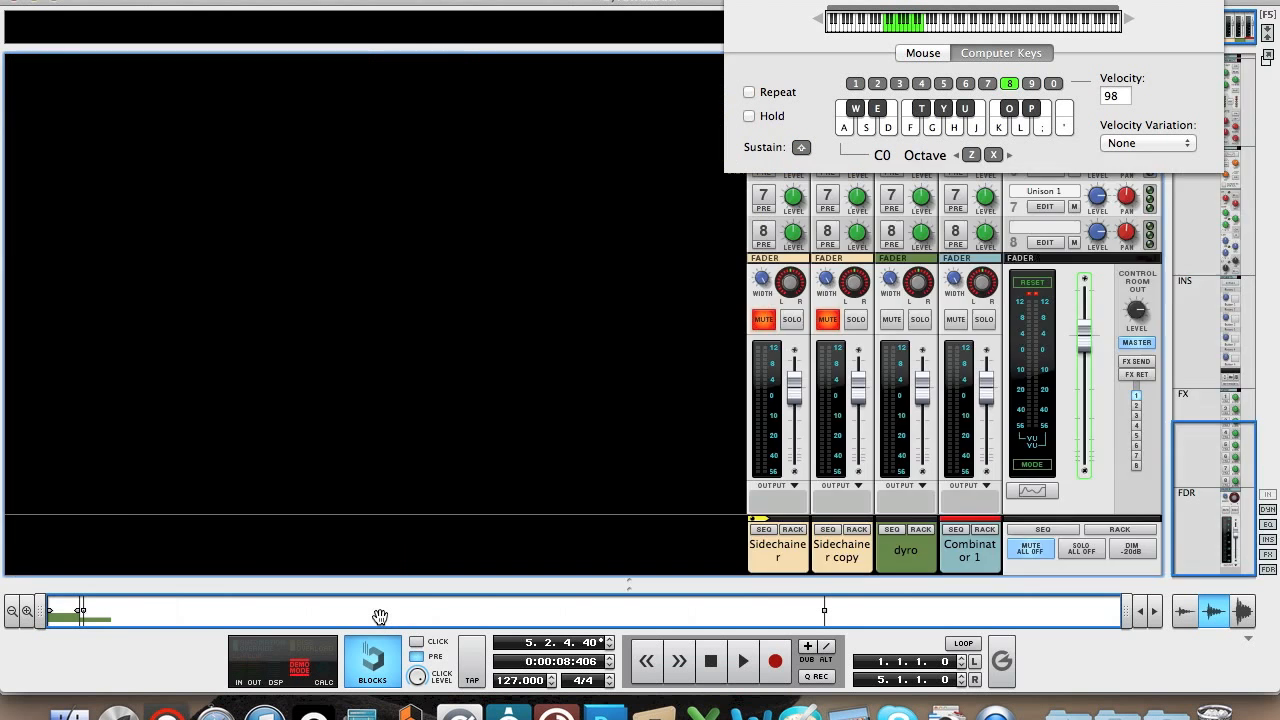
Copy the four-bar note clip from the dyro track to Lane 1 of Combinator 1 at bar 1 in the sequencer.
{"action": "key", "text": "F7"}
{"action": "key", "text": "F7"}
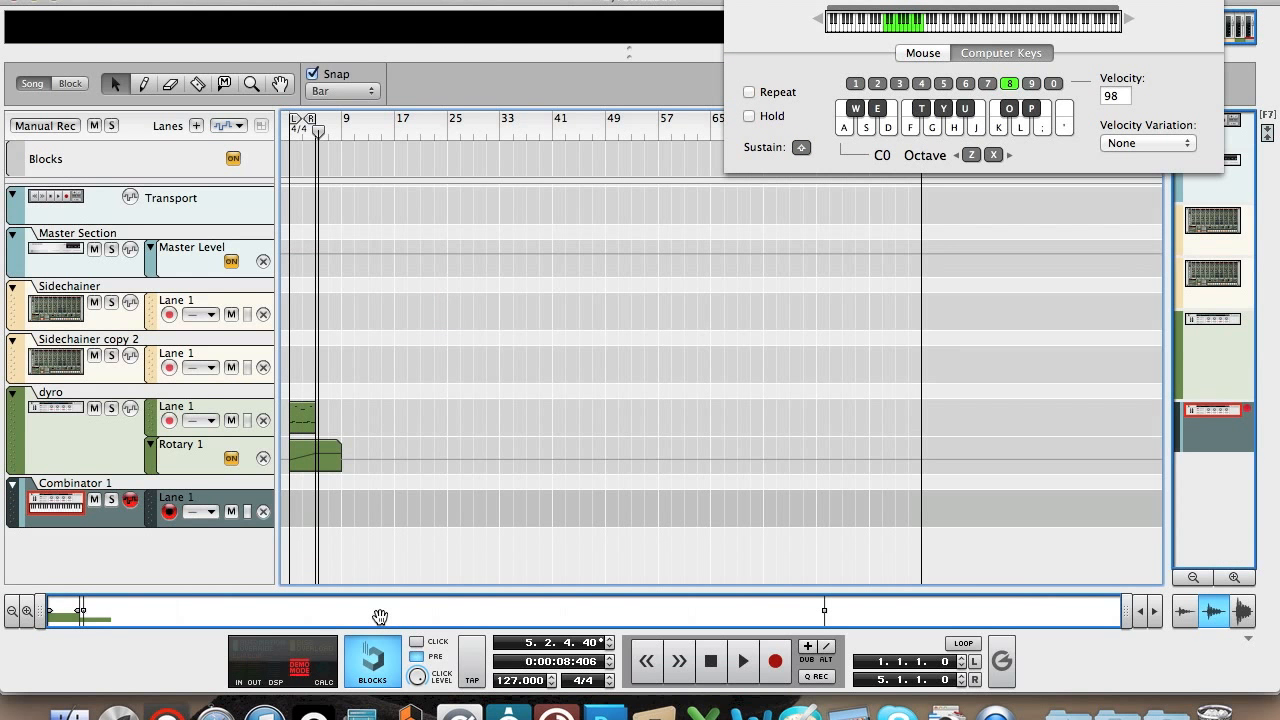
{"action": "left_click_drag", "start_coordinate": [298, 432], "coordinate": [303, 515]}
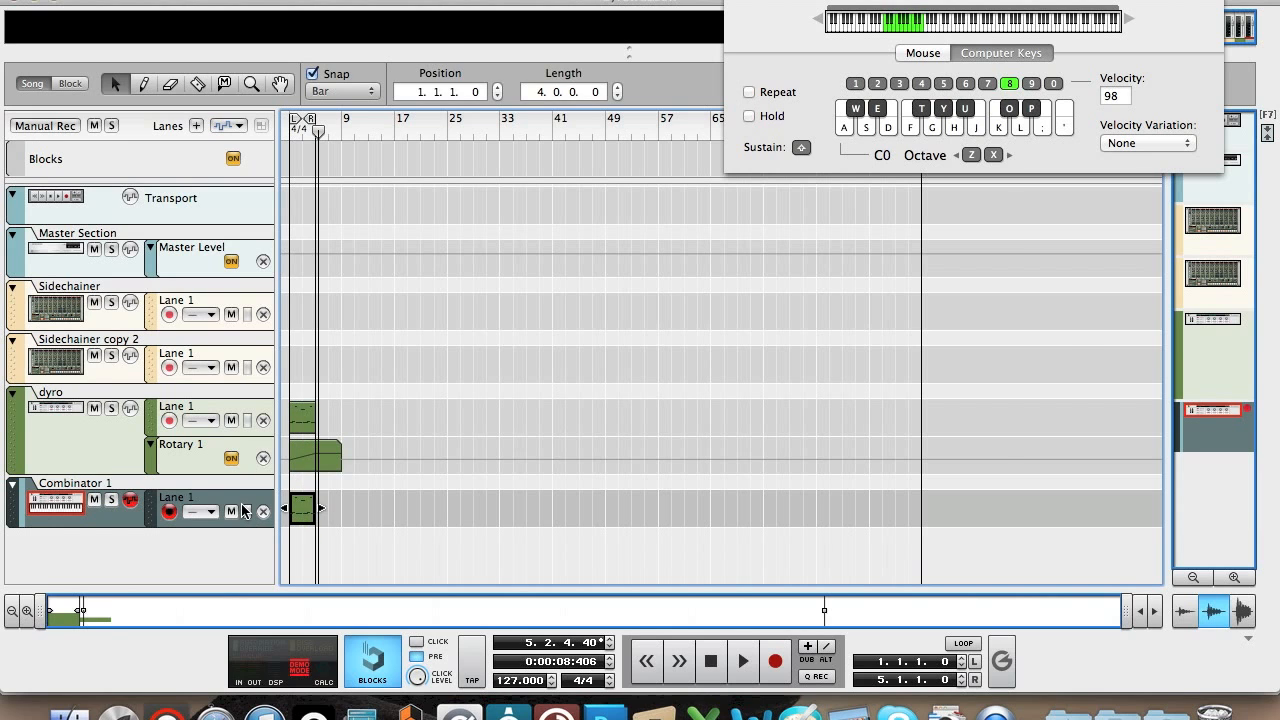
Create an automation lane for Thor's Filter 1 Freq and copy the dyro track's Rotary 1 automation clip into it at bar 1.
{"action": "key", "text": "F6"}
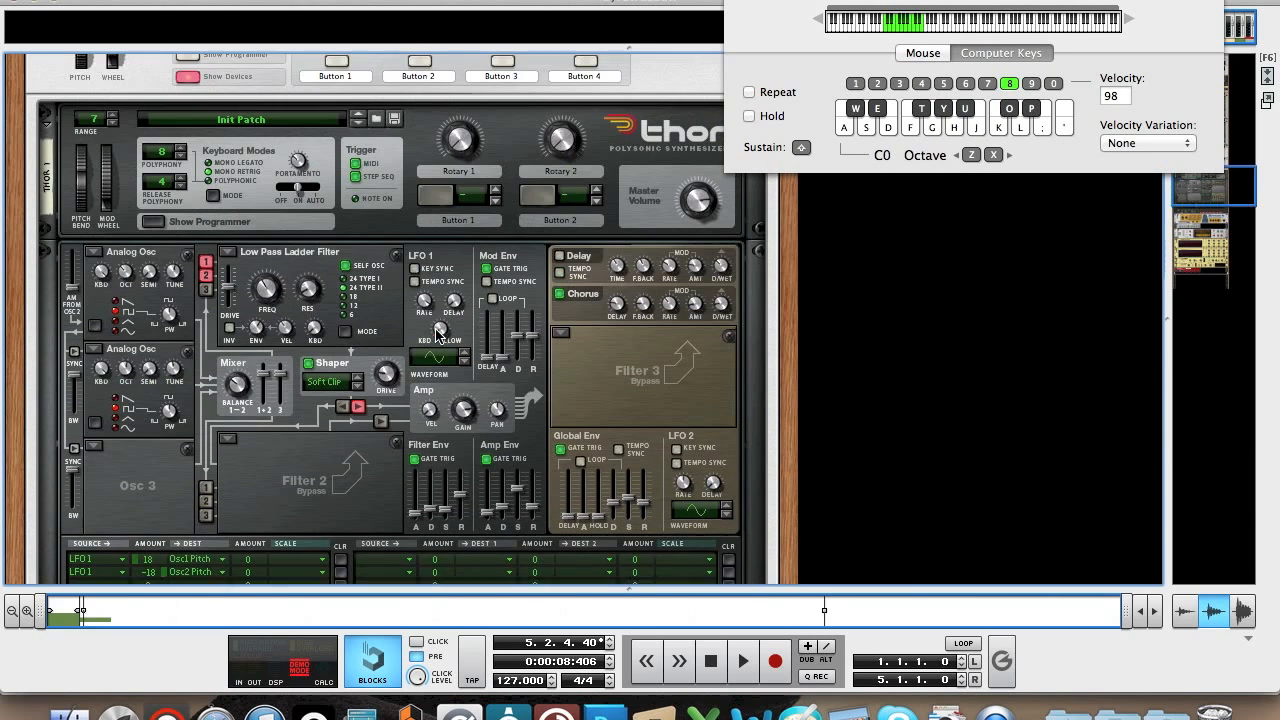
{"action": "scroll", "coordinate": [436, 330], "scroll_direction": "up", "scroll_amount": 1}
{"action": "right_click", "coordinate": [260, 304]}
{"action": "left_click", "coordinate": [299, 322]}
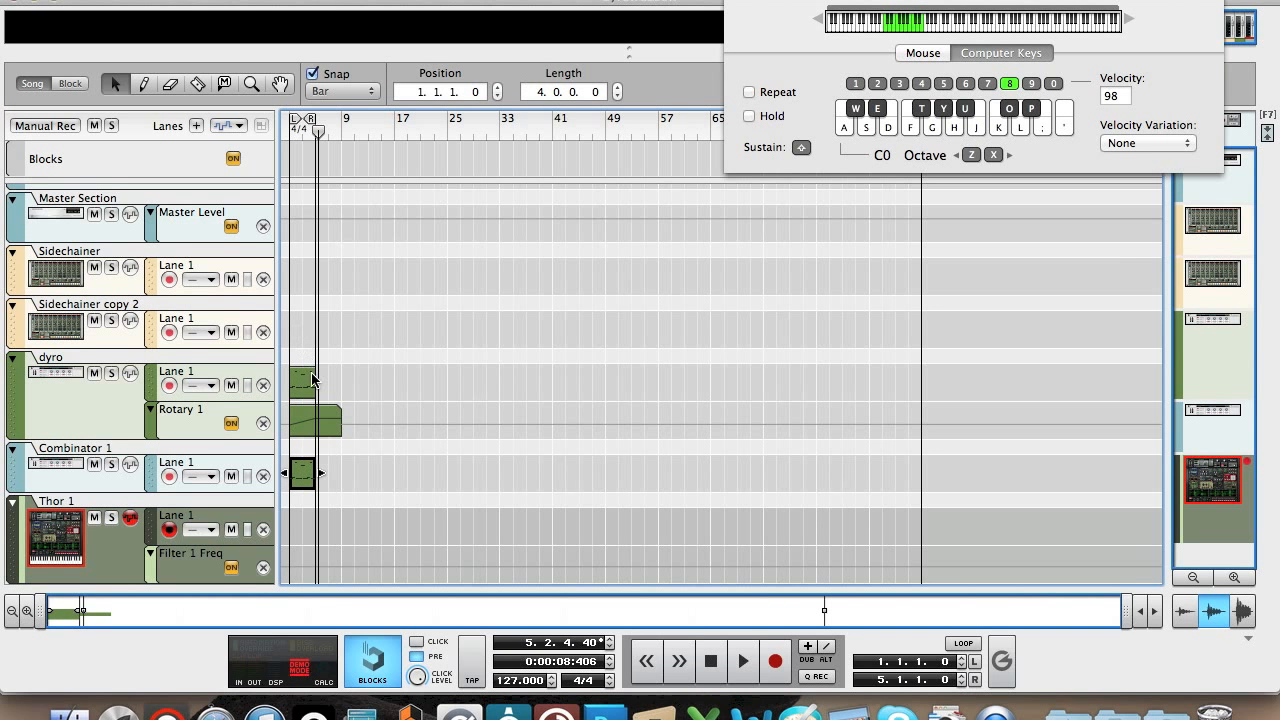
{"action": "left_click_drag", "start_coordinate": [314, 422], "coordinate": [302, 567]}
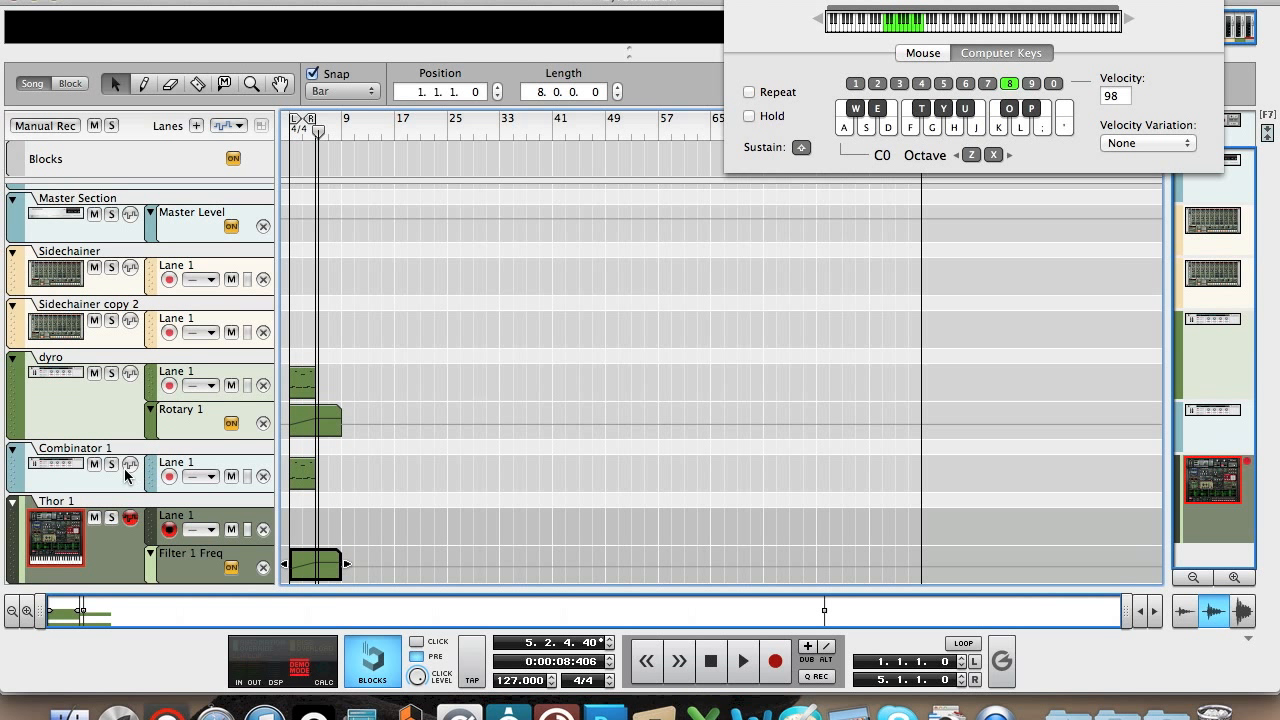
Solo the Combinator 1 and Thor 1 tracks and play the sequence from the start through bar 5.
{"action": "left_click", "coordinate": [113, 466]}
{"action": "left_click", "coordinate": [111, 517]}
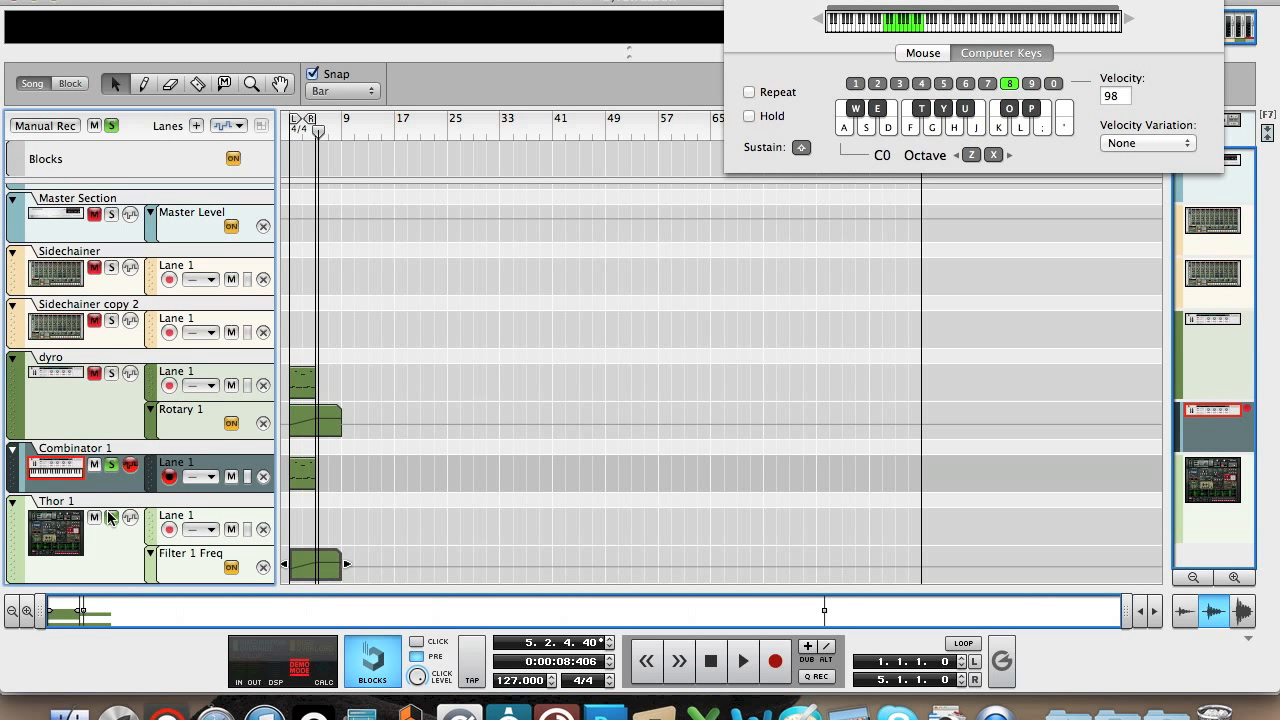
{"action": "key", "text": "KP_0"}
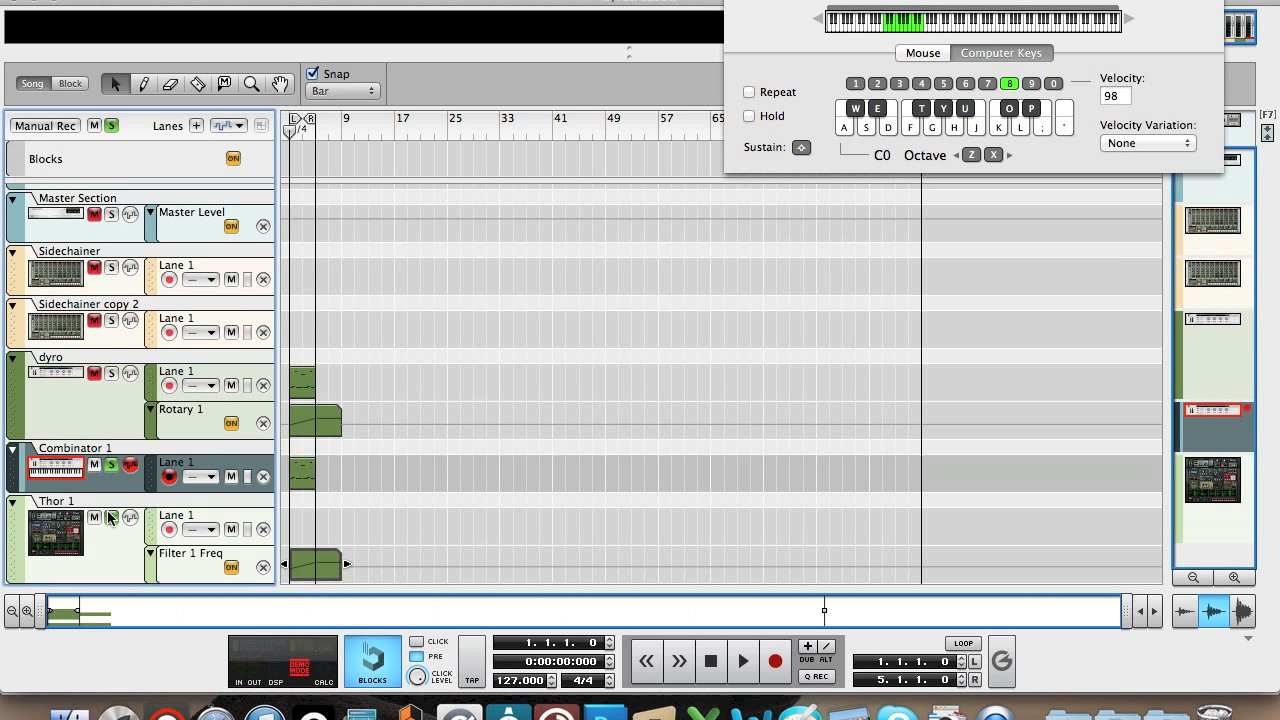
{"action": "key", "text": "space"}
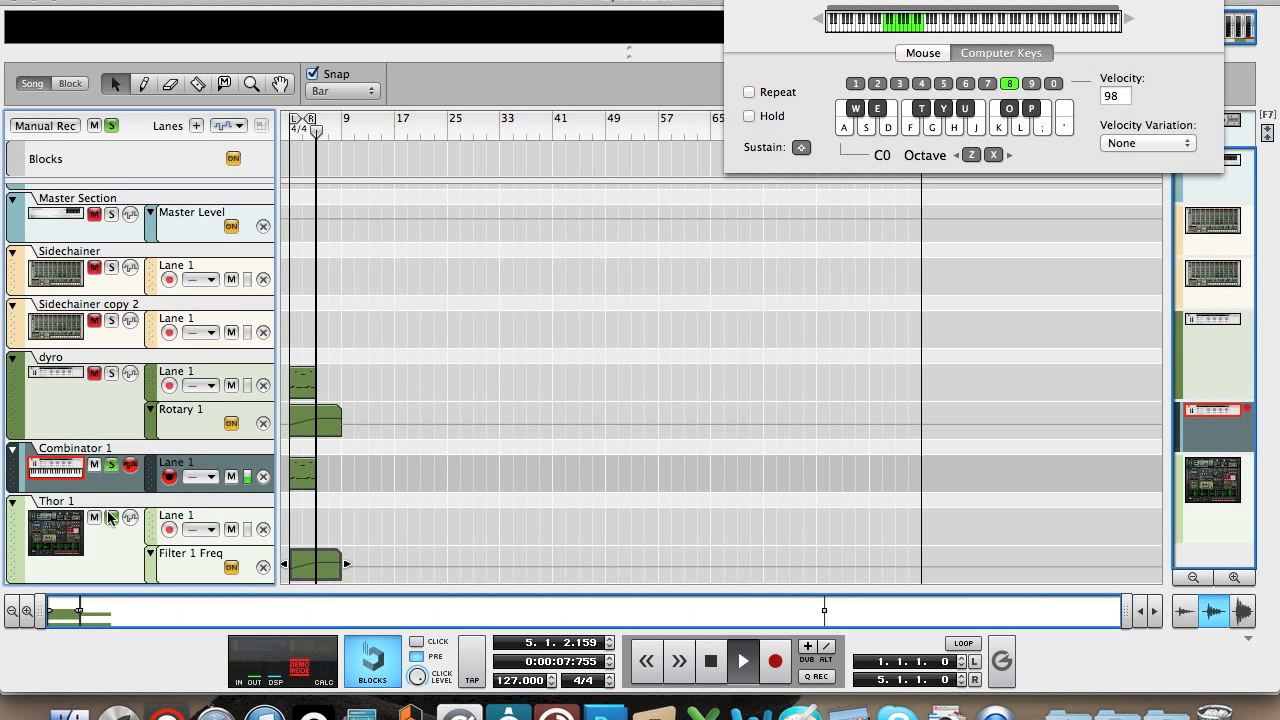
{"action": "key", "text": "space"}
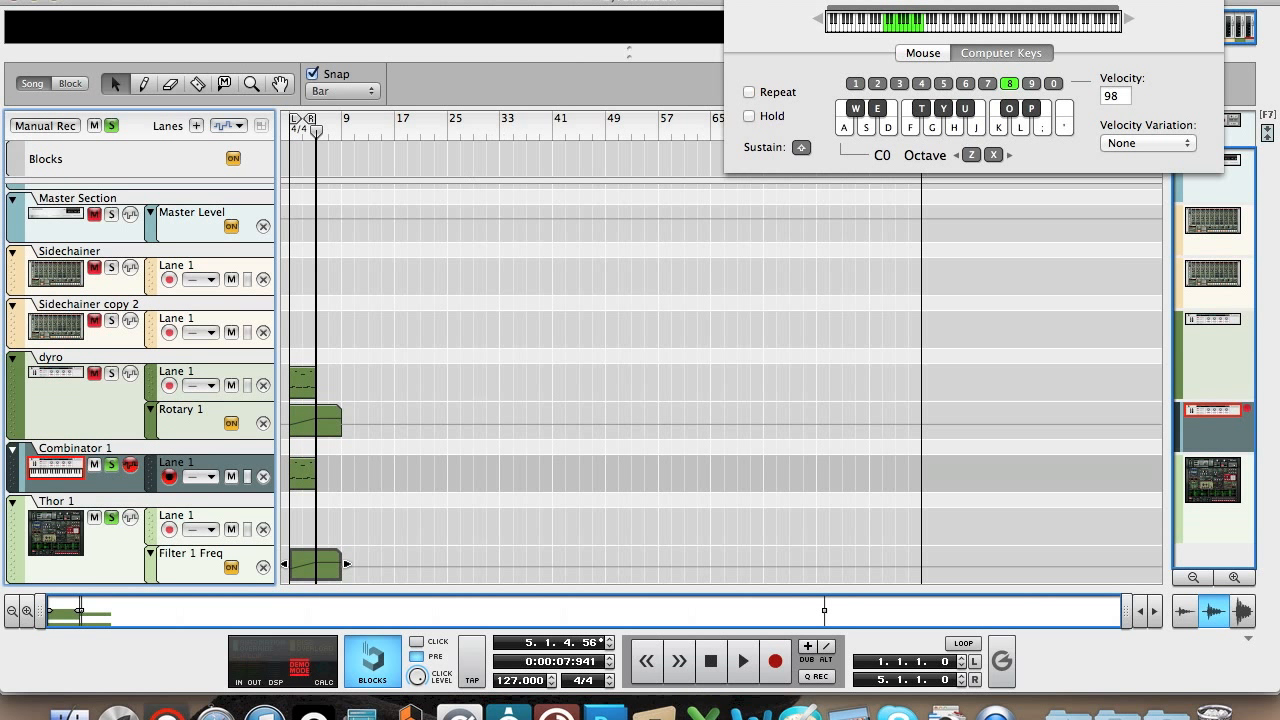
Close the on-screen piano keys window.
{"action": "left_click", "coordinate": [741, 1]}
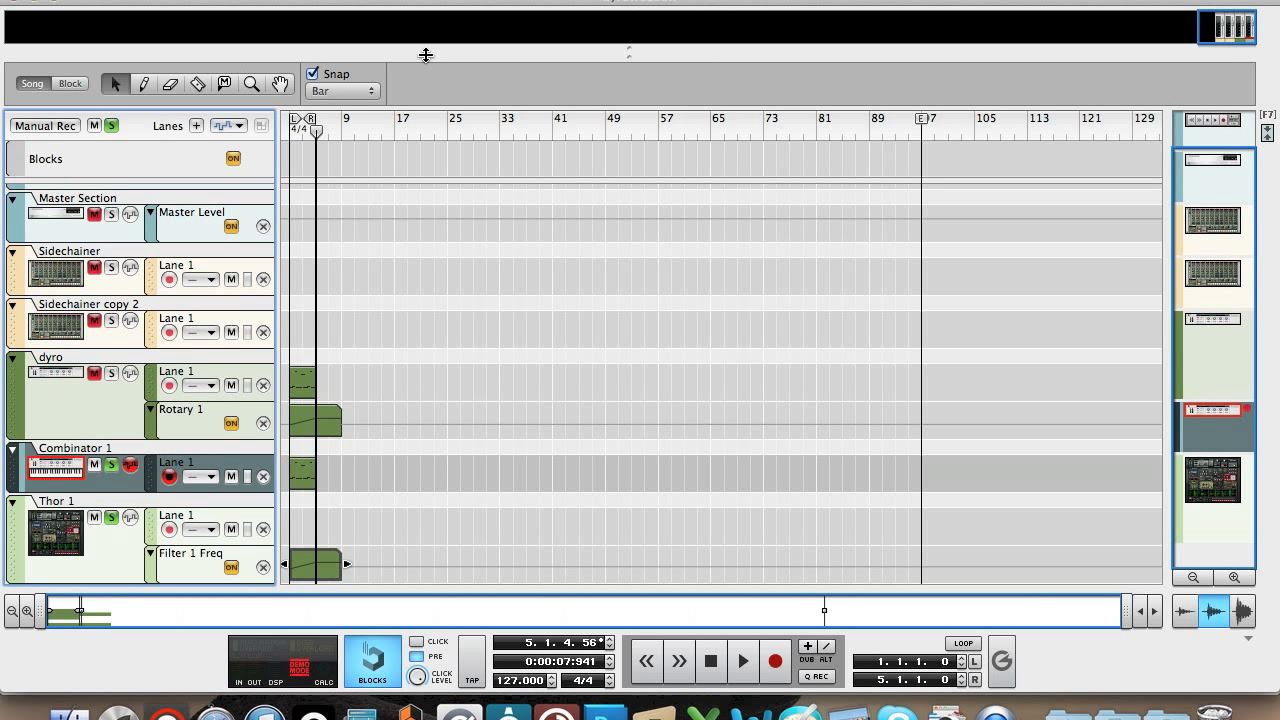